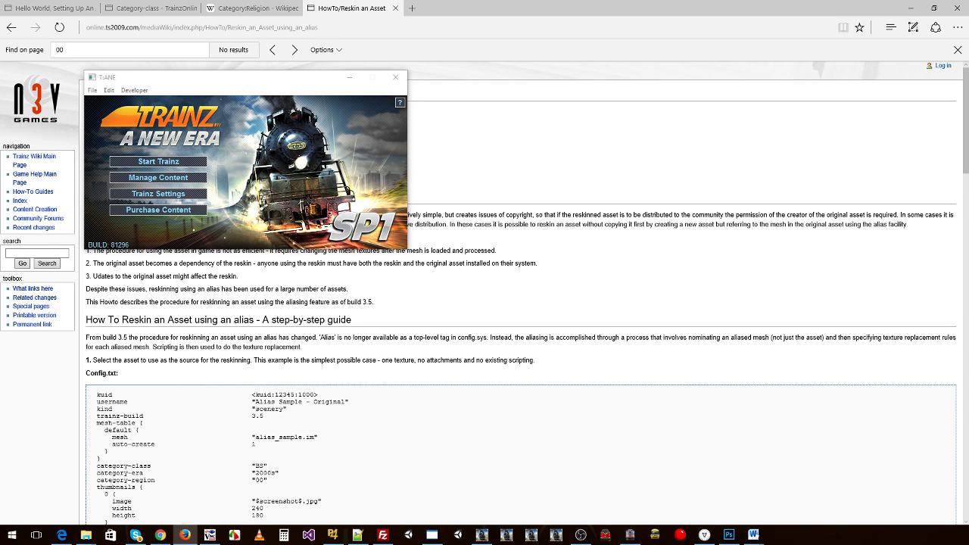
- Launch Trainz and open Kickstarter County's Morning Run session for editing
{"action": "left_click", "coordinate": [157, 162]}
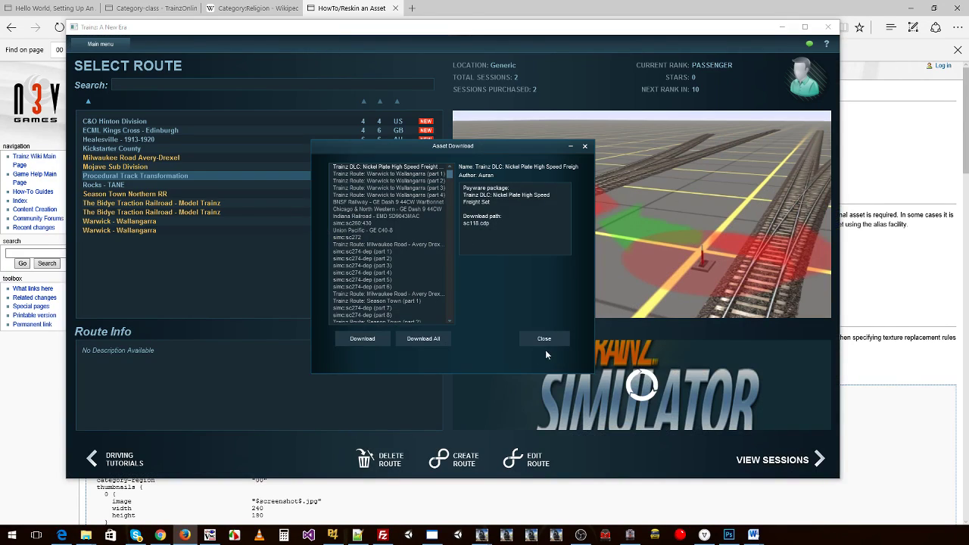
{"action": "left_click", "coordinate": [545, 346]}
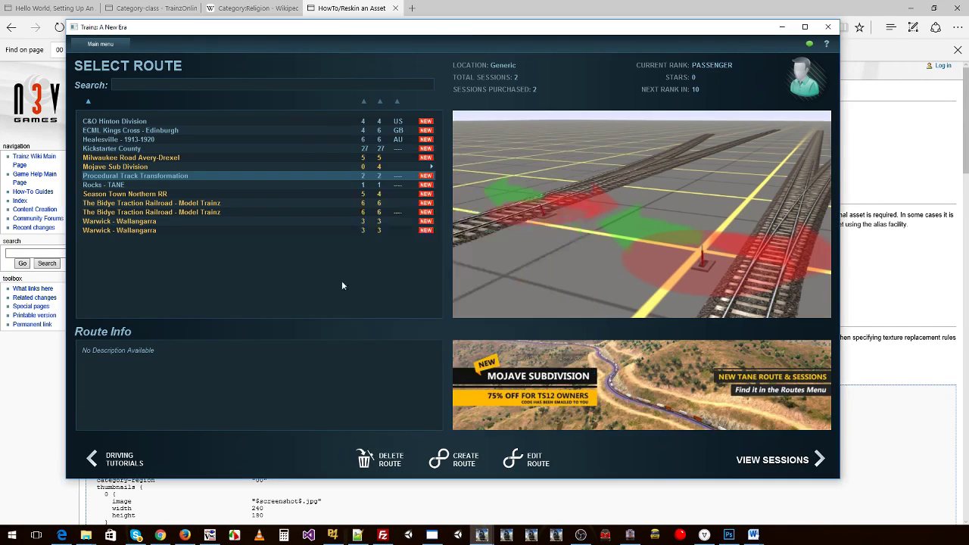
{"action": "left_click", "coordinate": [117, 150]}
{"action": "left_click", "coordinate": [769, 458]}
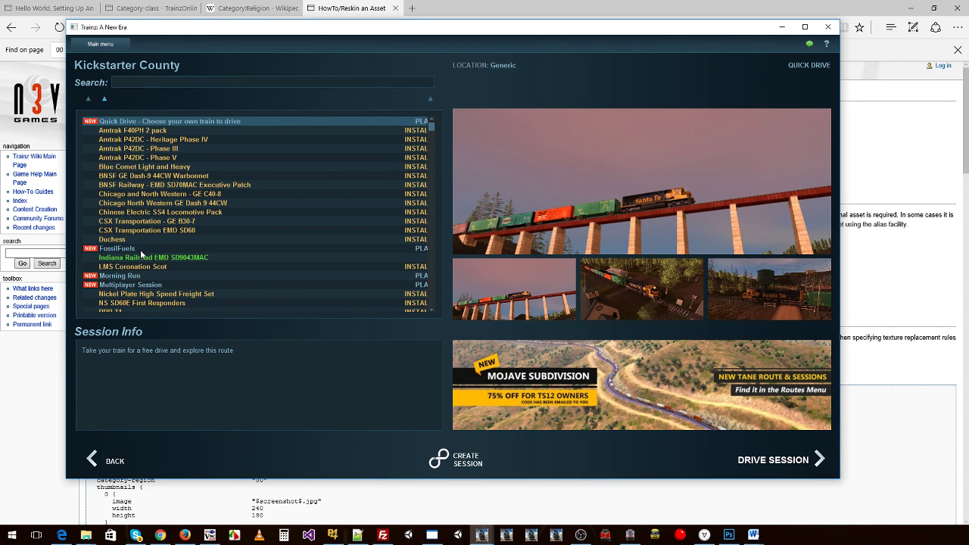
{"action": "left_click", "coordinate": [325, 277]}
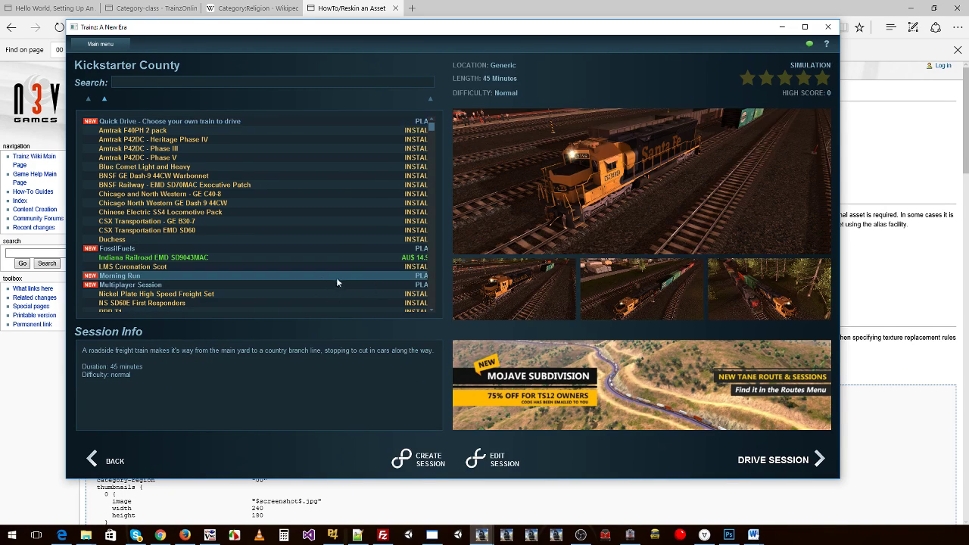
{"action": "scroll", "coordinate": [281, 274], "scroll_direction": "down", "scroll_amount": 2}
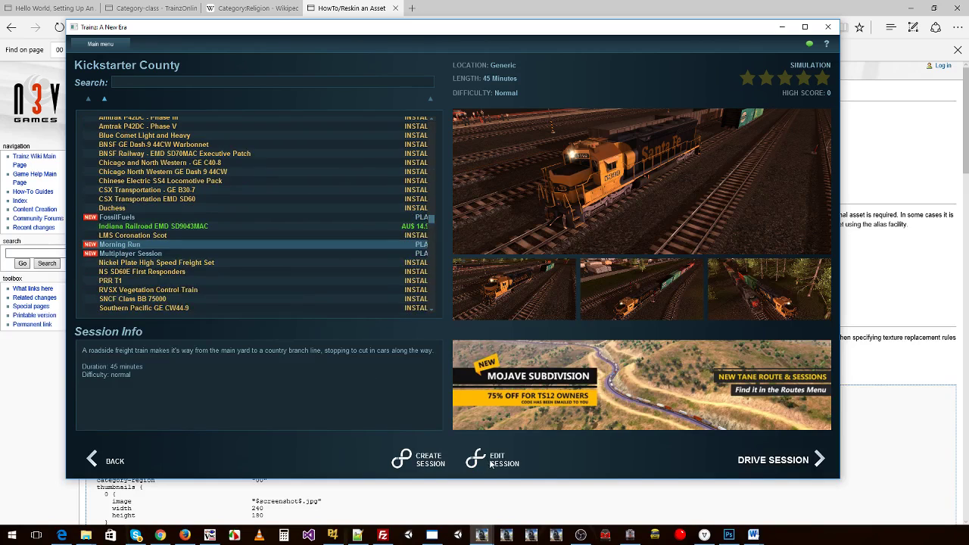
{"action": "left_click", "coordinate": [422, 463]}
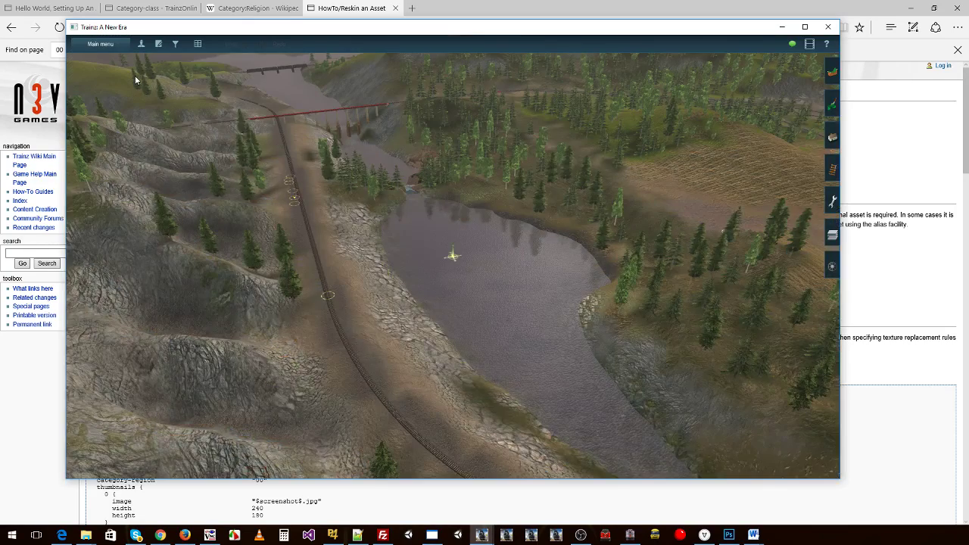
- Bring up the Environment - Time editor from Surveyor's main menu
{"action": "mouse_move", "coordinate": [332, 303]}
{"action": "right_mouse_down"}
{"action": "mouse_move", "coordinate": [421, 145]}
{"action": "mouse_move", "coordinate": [445, 244]}
{"action": "mouse_move", "coordinate": [424, 287]}
{"action": "right_mouse_up"}
{"action": "left_click", "coordinate": [101, 44]}
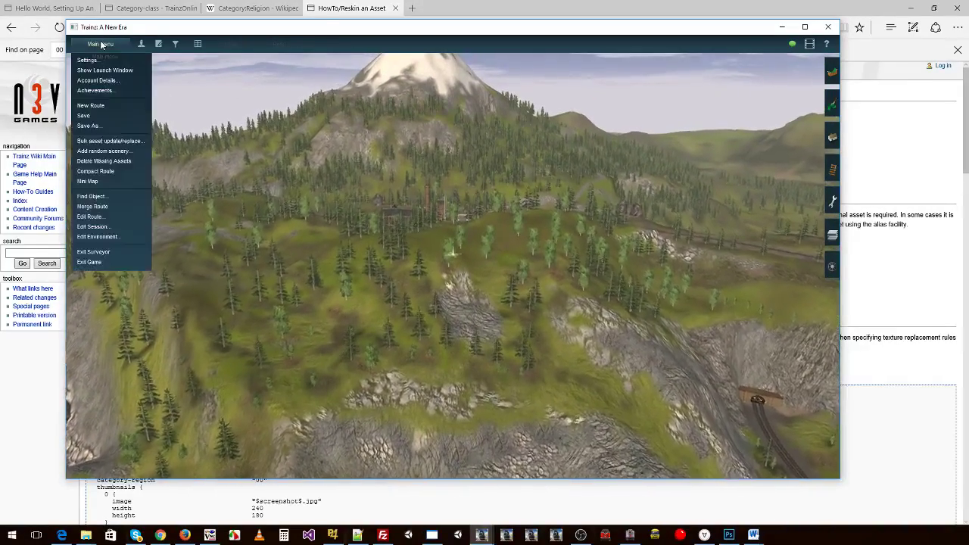
{"action": "left_click", "coordinate": [106, 237]}
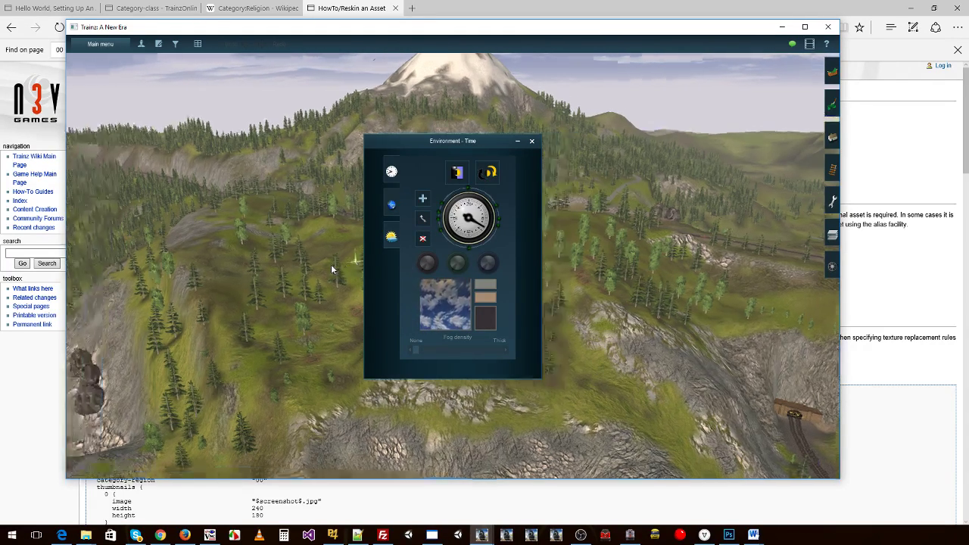
- Orbit around the snowy mountain terrain and move the Environment - Time window up-left
{"action": "right_click_drag", "start_coordinate": [331, 264], "coordinate": [480, 222]}
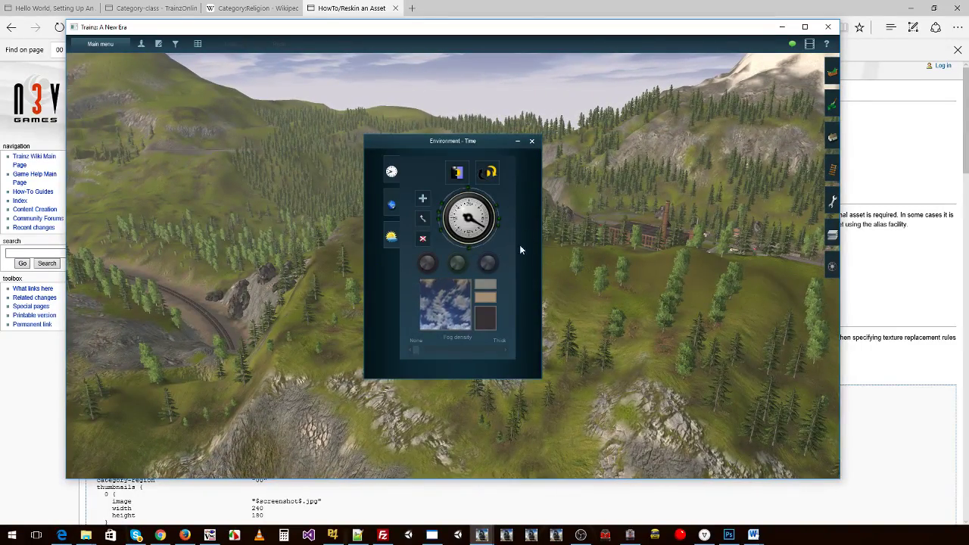
{"action": "right_click_drag", "start_coordinate": [584, 274], "coordinate": [336, 259]}
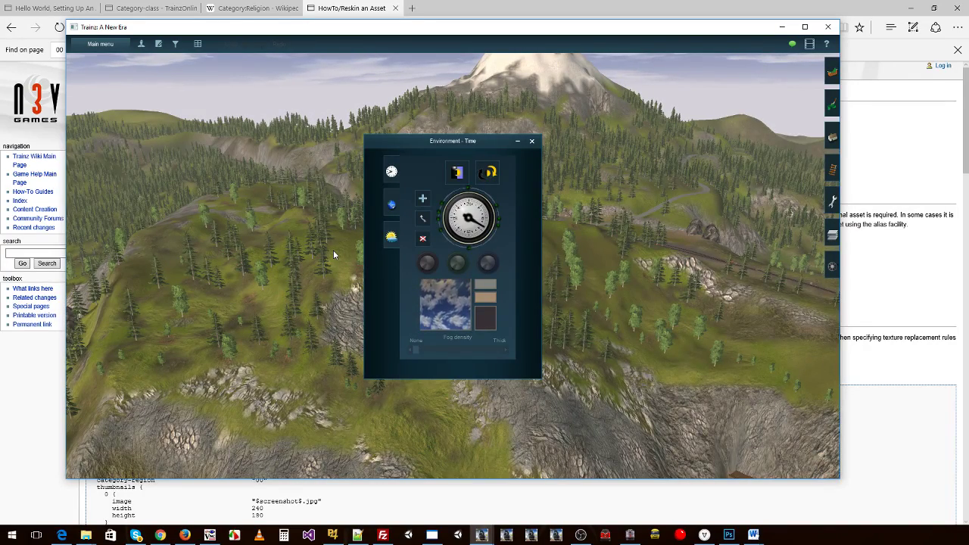
{"action": "mouse_move", "coordinate": [339, 242]}
{"action": "right_mouse_down"}
{"action": "mouse_move", "coordinate": [313, 233]}
{"action": "mouse_move", "coordinate": [355, 263]}
{"action": "right_mouse_up"}
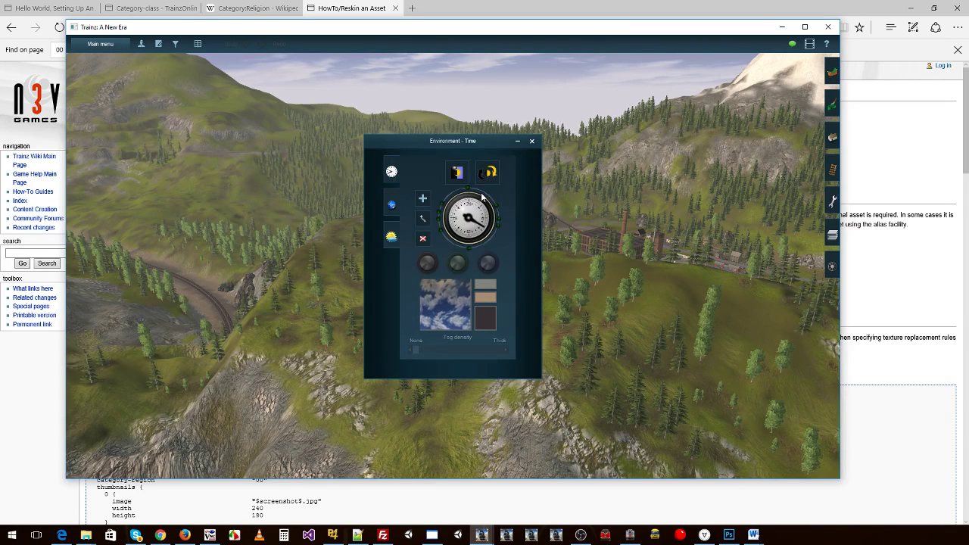
{"action": "left_click_drag", "start_coordinate": [445, 144], "coordinate": [429, 110]}
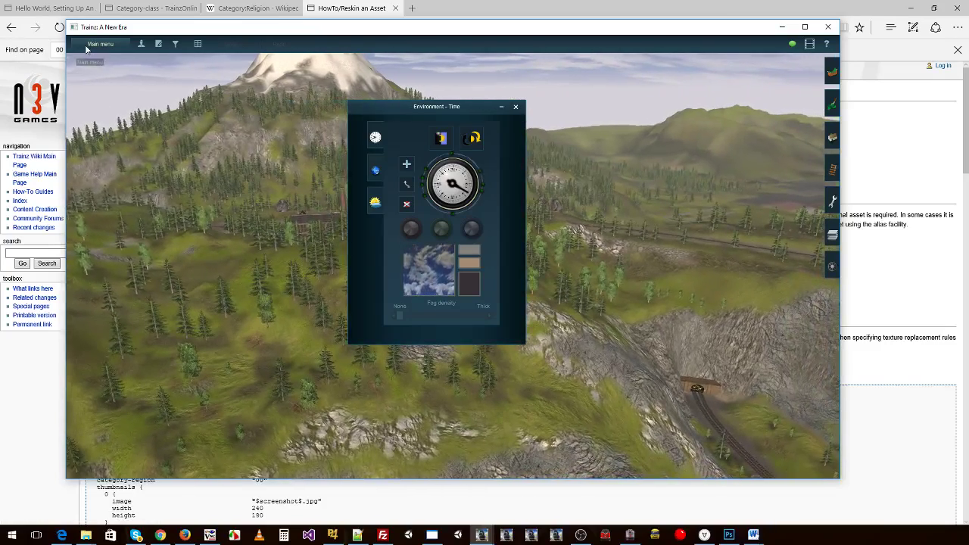
- Set Scenery Detail and Post Processing to Ultra in Video Settings and apply
{"action": "left_click", "coordinate": [87, 48]}
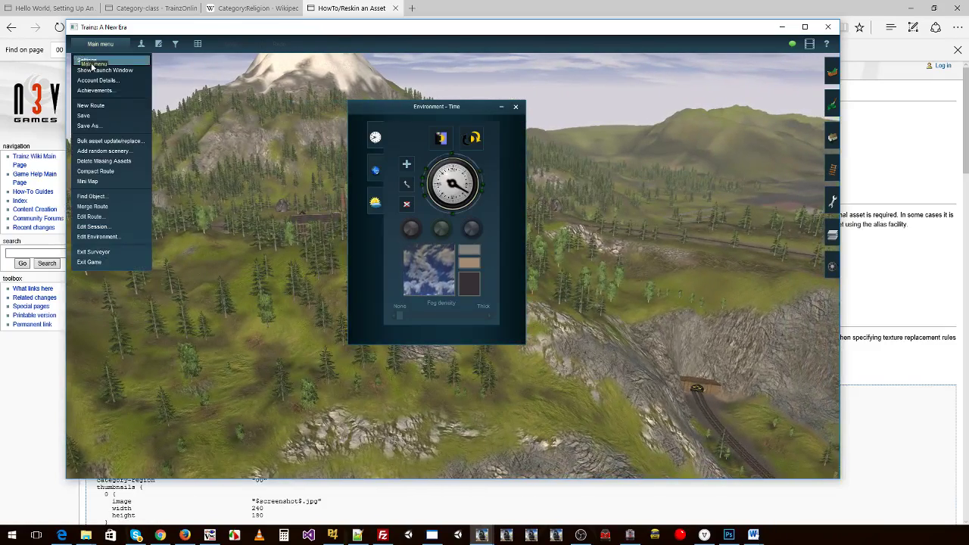
{"action": "left_click", "coordinate": [98, 218]}
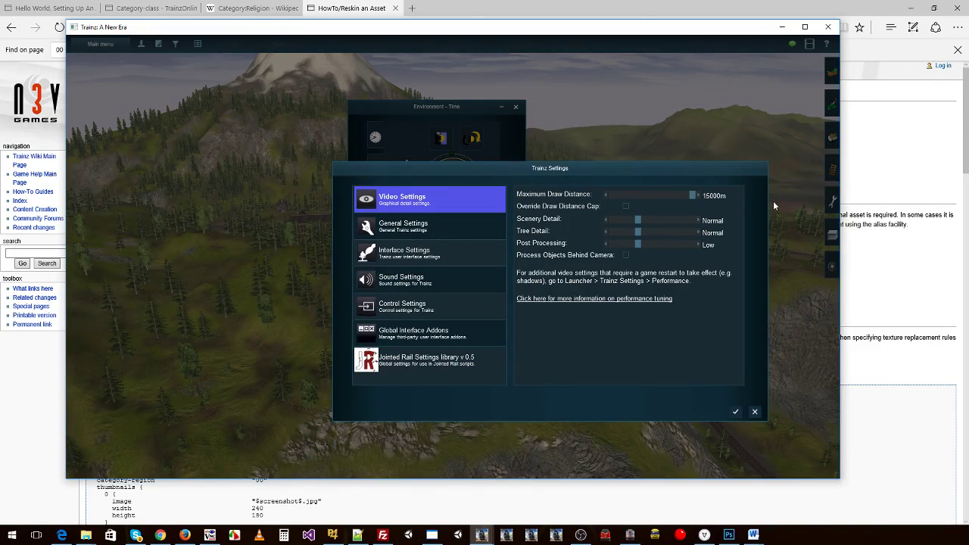
{"action": "left_click_drag", "start_coordinate": [636, 219], "coordinate": [690, 230]}
{"action": "left_click_drag", "start_coordinate": [637, 244], "coordinate": [723, 240]}
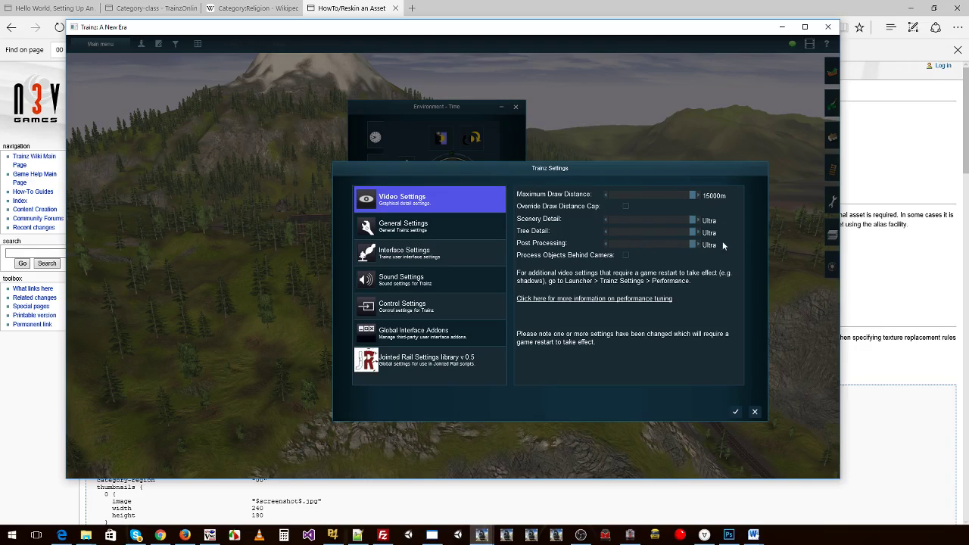
{"action": "left_click", "coordinate": [734, 412]}
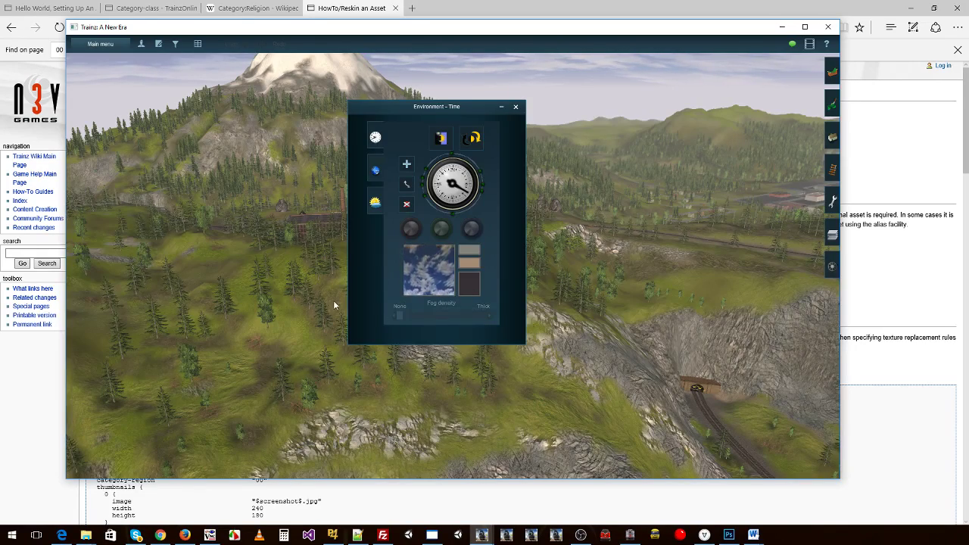
- Sweep the time-of-day dial back to night, then forward into bright daylight
{"action": "mouse_move", "coordinate": [323, 283]}
{"action": "right_mouse_down"}
{"action": "mouse_move", "coordinate": [515, 240]}
{"action": "mouse_move", "coordinate": [465, 195]}
{"action": "right_mouse_up"}
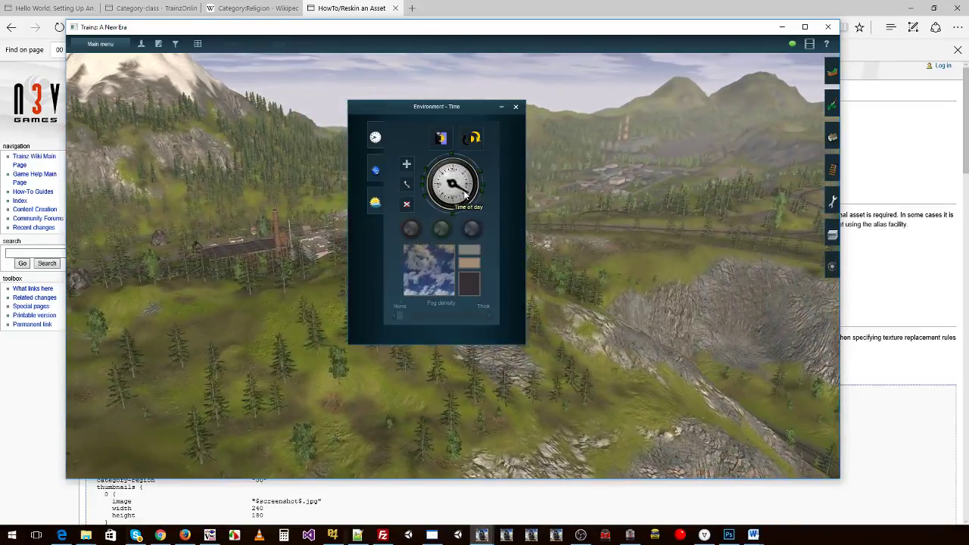
{"action": "left_click_drag", "start_coordinate": [467, 195], "coordinate": [453, 163]}
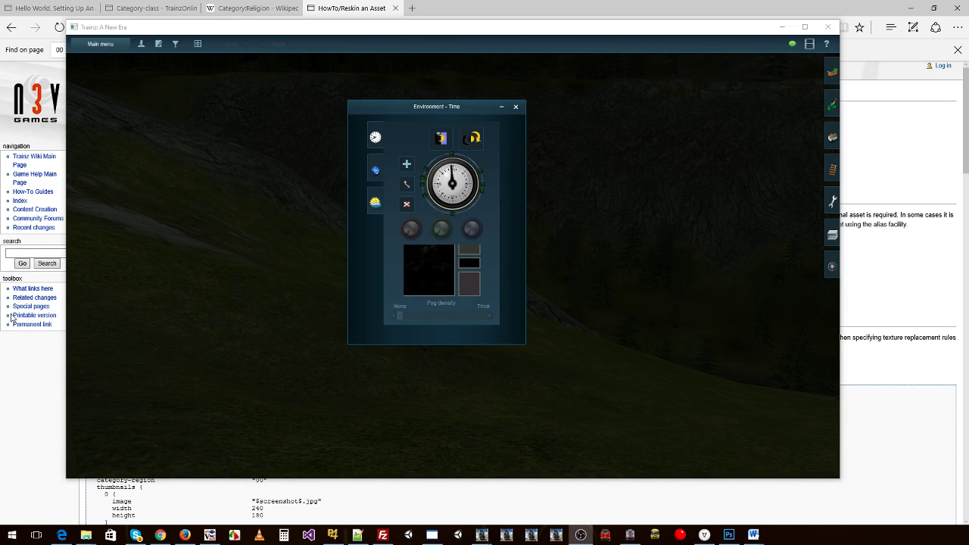
{"action": "left_click", "coordinate": [401, 280]}
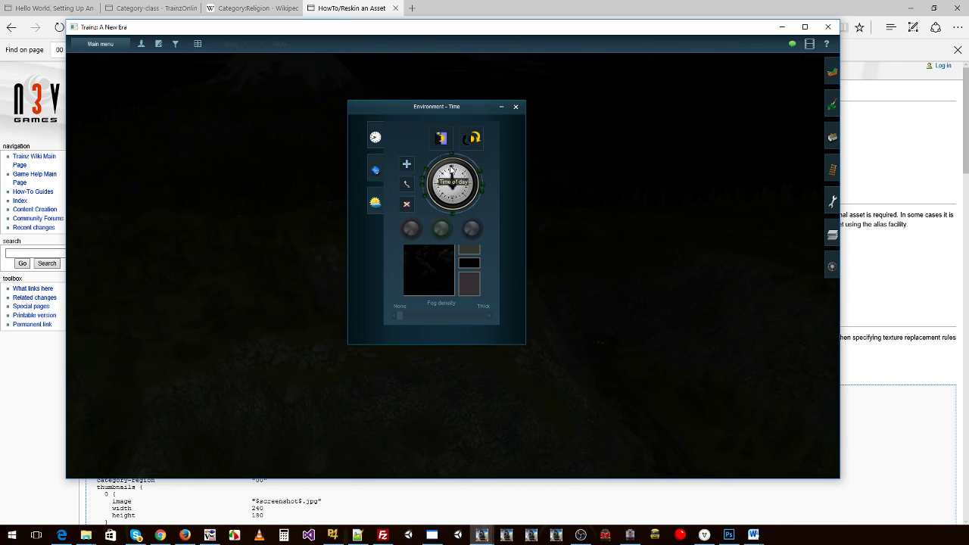
{"action": "left_click_drag", "start_coordinate": [458, 172], "coordinate": [467, 175]}
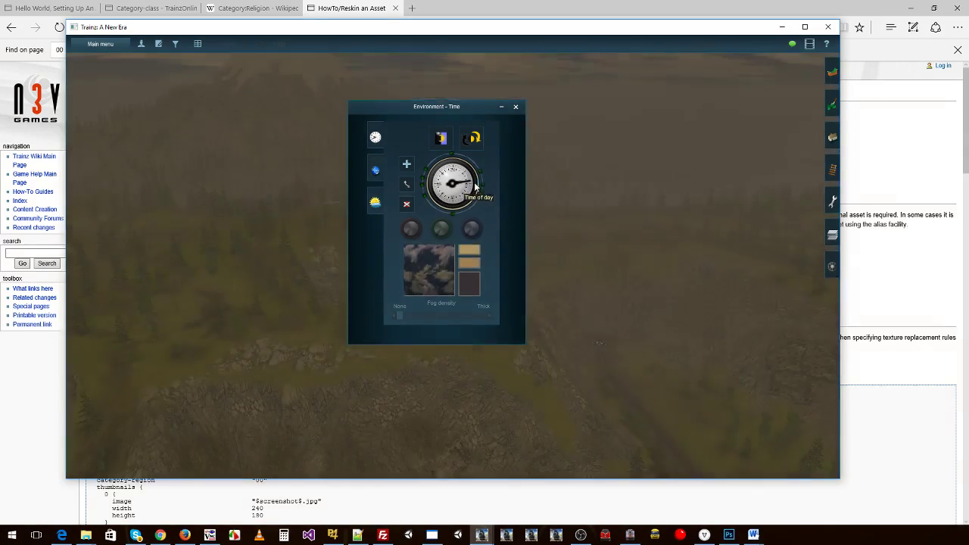
{"action": "left_click_drag", "start_coordinate": [473, 179], "coordinate": [474, 183]}
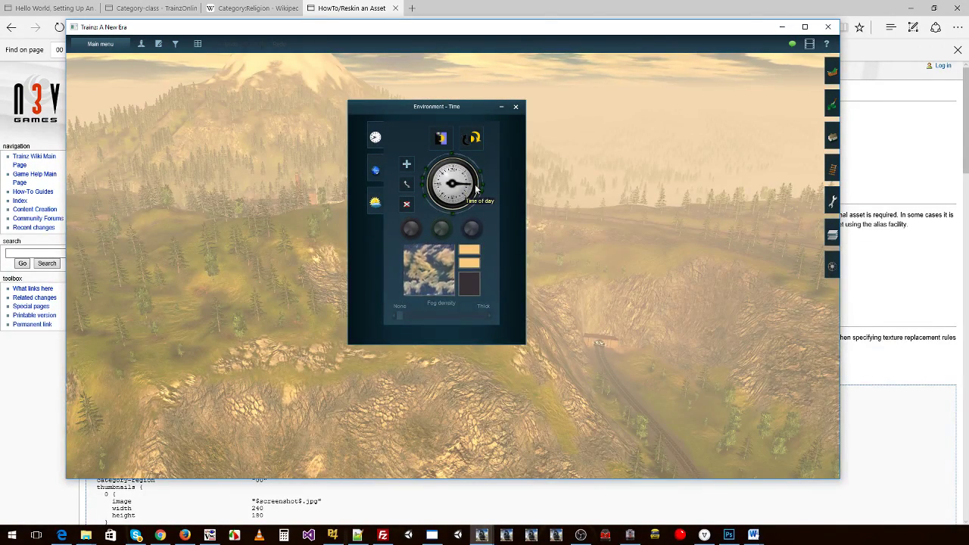
{"action": "mouse_move", "coordinate": [474, 184]}
{"action": "left_mouse_down"}
{"action": "mouse_move", "coordinate": [458, 229]}
{"action": "mouse_move", "coordinate": [475, 185]}
{"action": "left_mouse_up"}
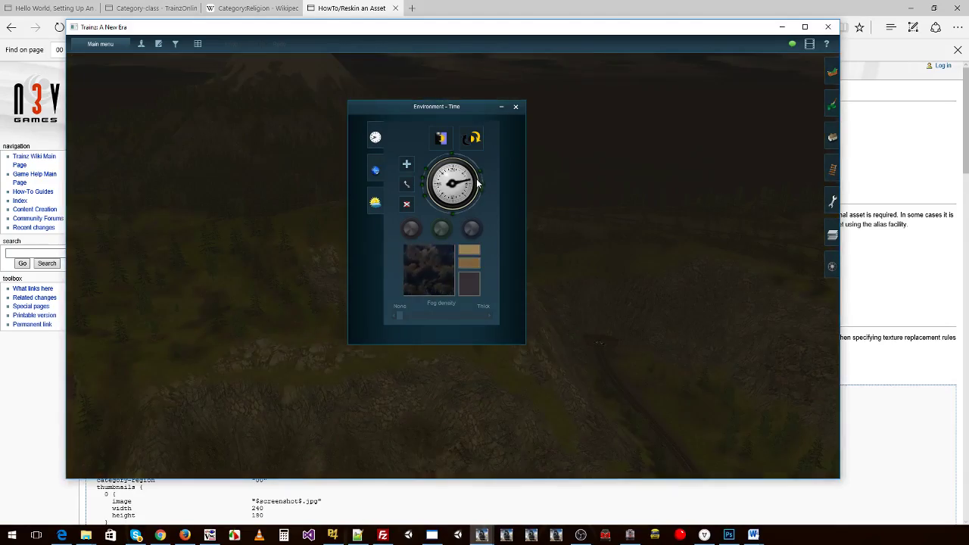
{"action": "left_click_drag", "start_coordinate": [477, 183], "coordinate": [477, 190]}
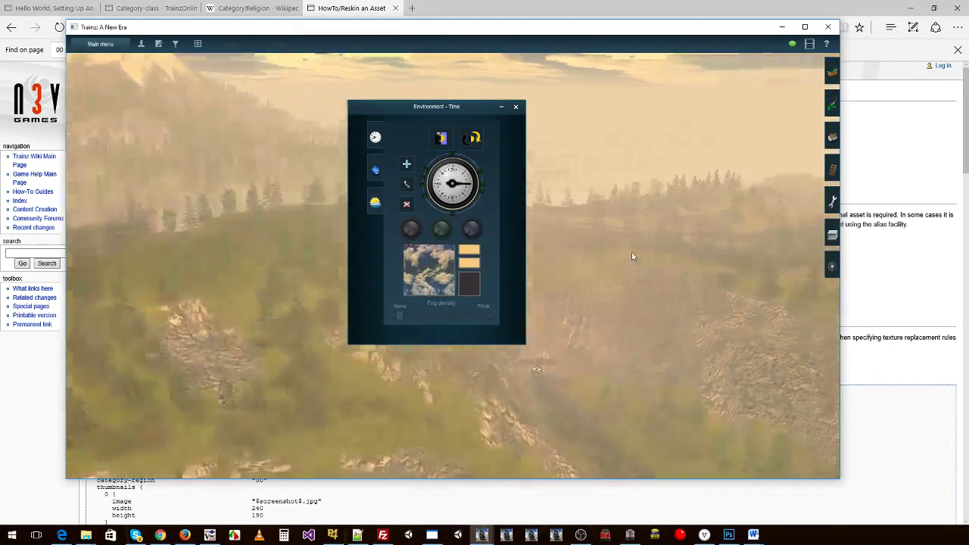
- Facing the hills and track, cycle the time of day through night again, ending in daylight
{"action": "mouse_move", "coordinate": [593, 265]}
{"action": "right_mouse_down"}
{"action": "mouse_move", "coordinate": [296, 241]}
{"action": "mouse_move", "coordinate": [346, 231]}
{"action": "mouse_move", "coordinate": [551, 259]}
{"action": "right_mouse_up"}
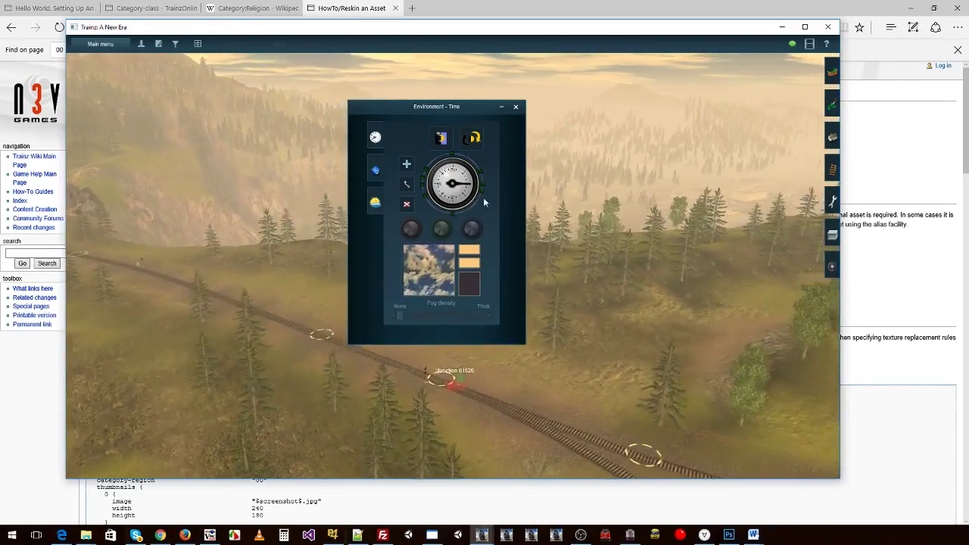
{"action": "left_click", "coordinate": [469, 182]}
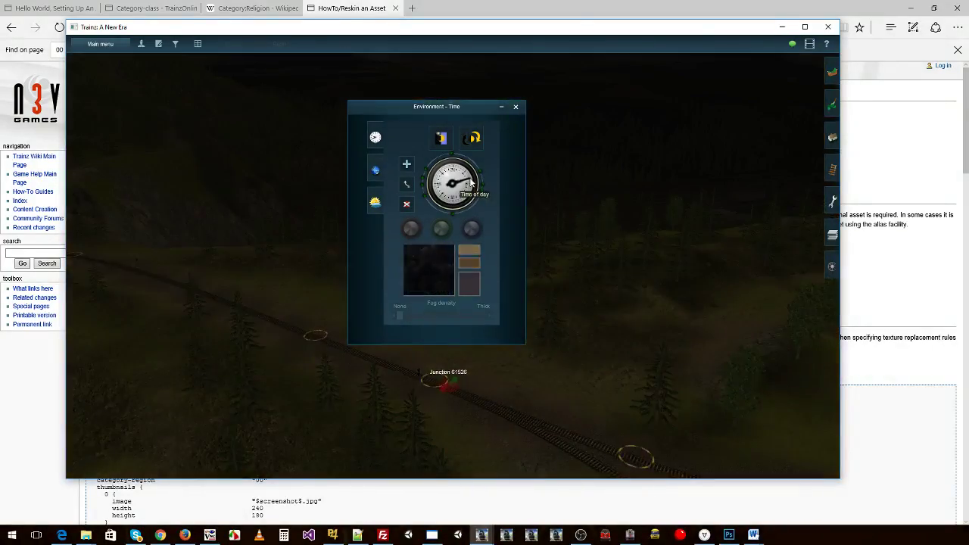
{"action": "left_click_drag", "start_coordinate": [470, 182], "coordinate": [478, 196]}
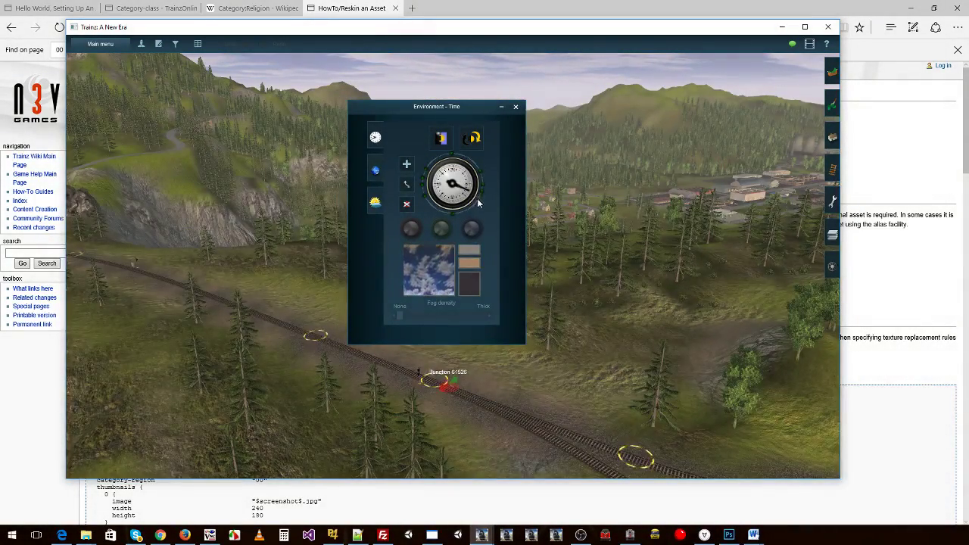
{"action": "mouse_move", "coordinate": [478, 197]}
{"action": "left_mouse_down"}
{"action": "mouse_move", "coordinate": [457, 222]}
{"action": "mouse_move", "coordinate": [425, 205]}
{"action": "mouse_move", "coordinate": [431, 181]}
{"action": "left_mouse_up"}
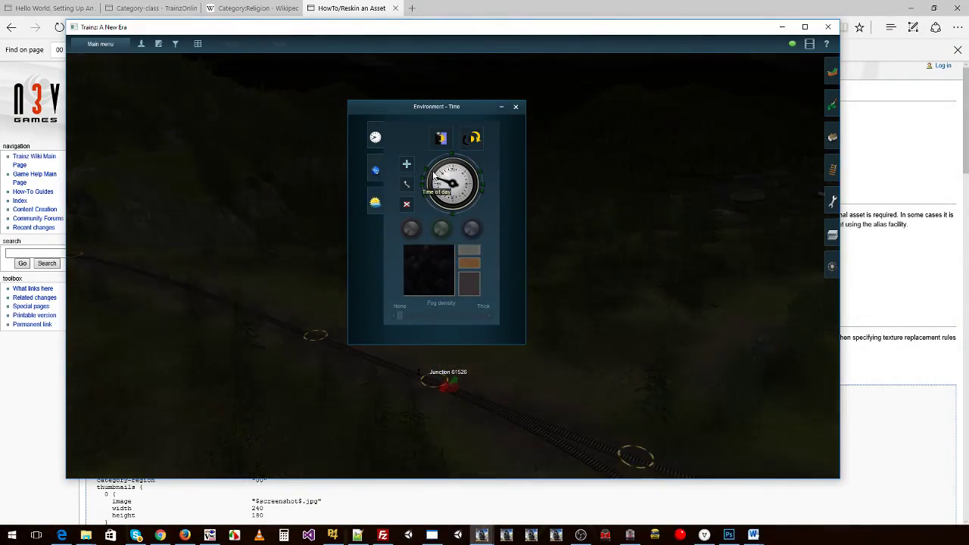
{"action": "left_click_drag", "start_coordinate": [431, 182], "coordinate": [436, 168]}
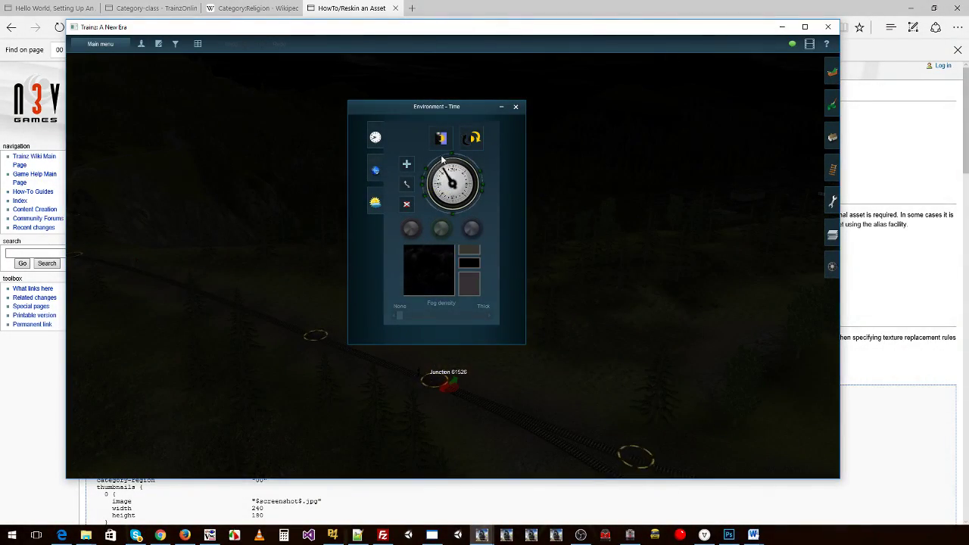
{"action": "left_click_drag", "start_coordinate": [479, 174], "coordinate": [472, 192]}
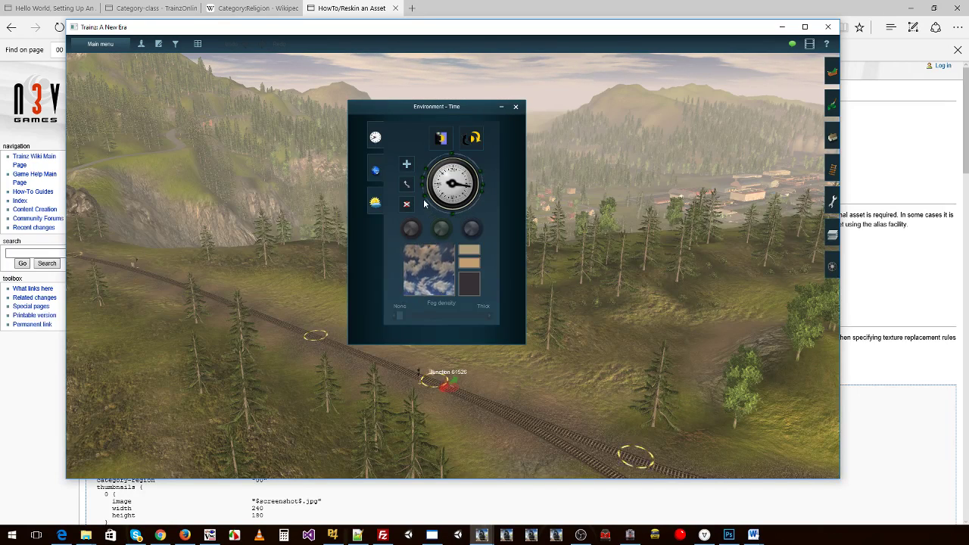
- Set the clock to mid-afternoon for hazy golden light and move the time panel right
{"action": "left_click", "coordinate": [452, 157]}
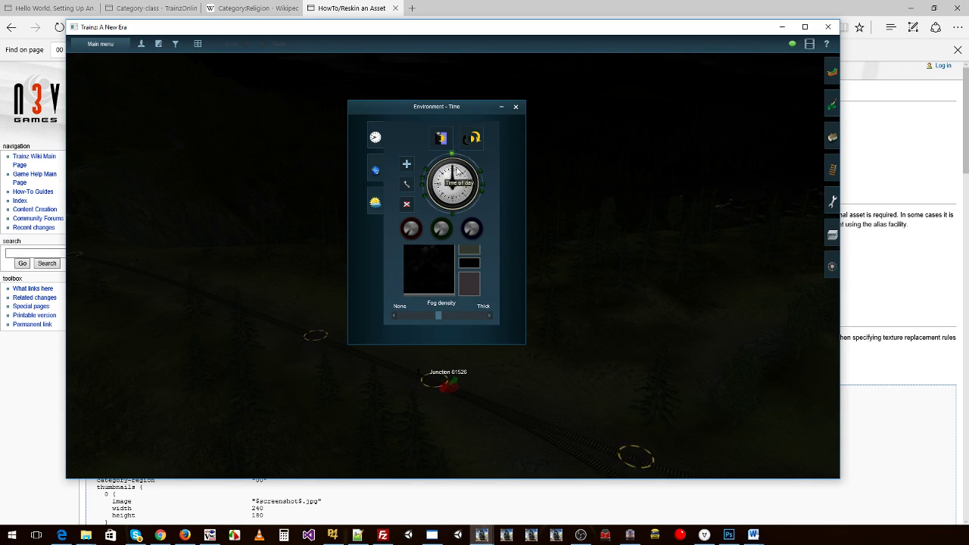
{"action": "left_click", "coordinate": [483, 194]}
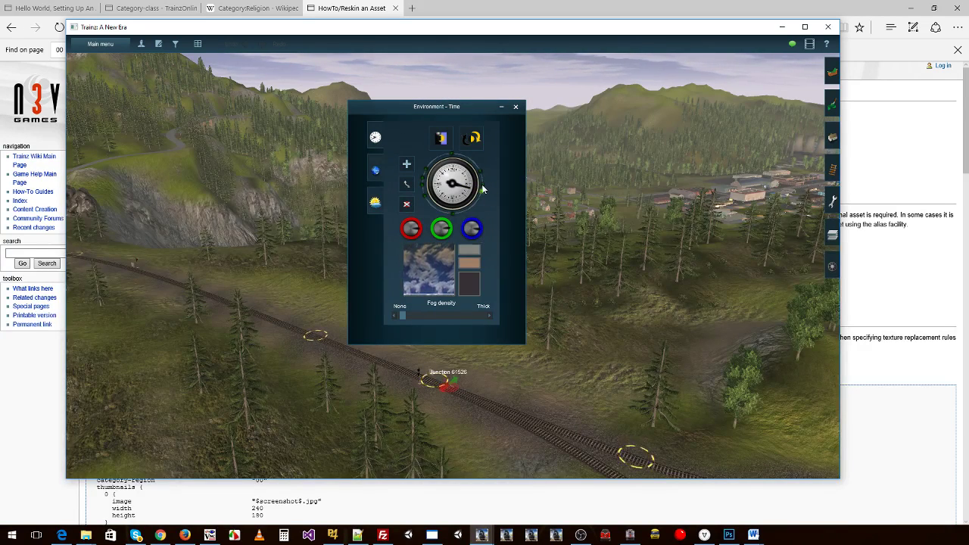
{"action": "left_click", "coordinate": [482, 184]}
{"action": "right_click_drag", "start_coordinate": [611, 255], "coordinate": [278, 271]}
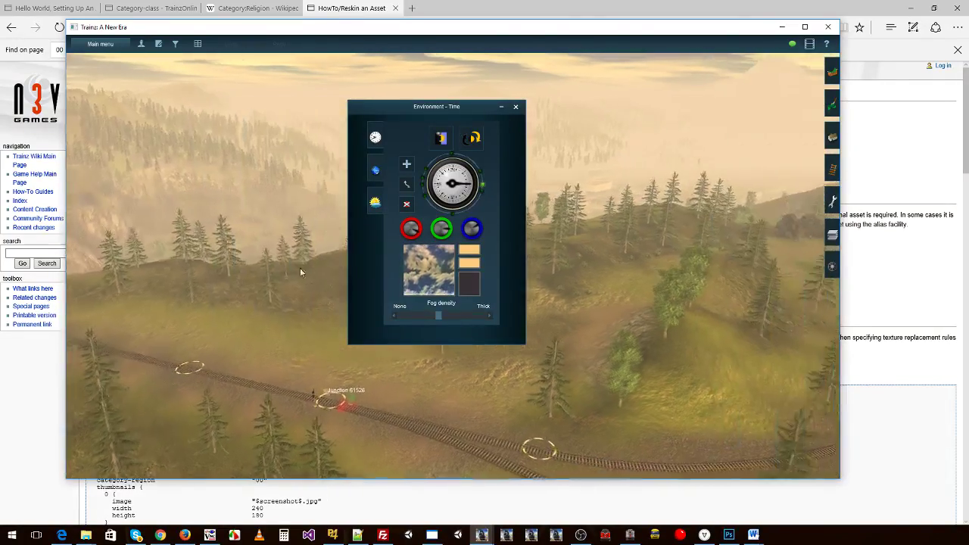
{"action": "left_click_drag", "start_coordinate": [457, 106], "coordinate": [680, 181]}
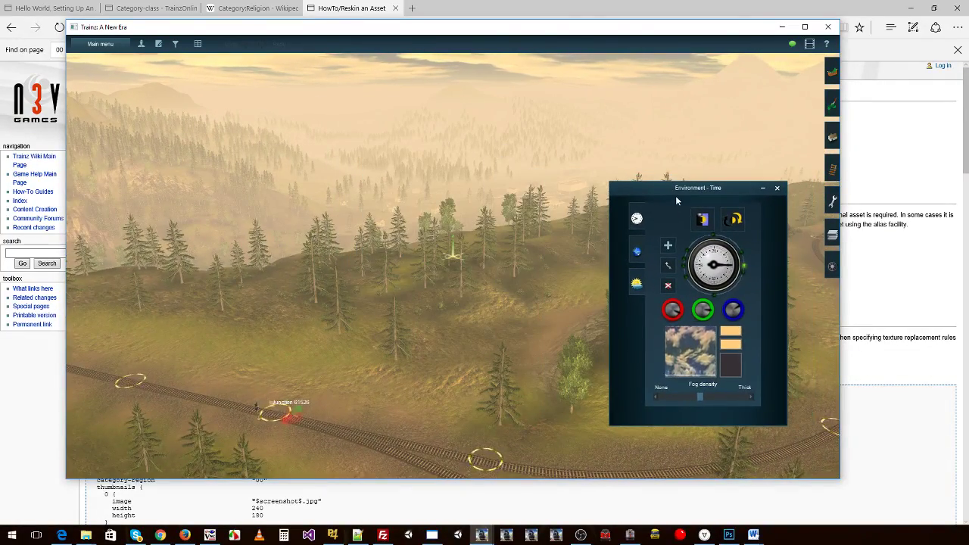
- Move the Environment - Time window to the left side and select the top colour swatch
{"action": "left_click_drag", "start_coordinate": [678, 199], "coordinate": [190, 212]}
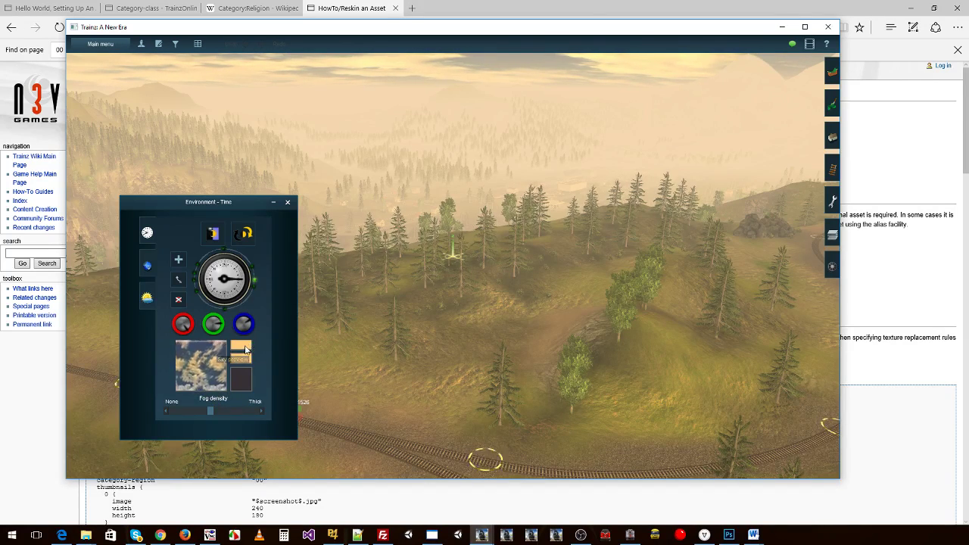
{"action": "left_click", "coordinate": [240, 376]}
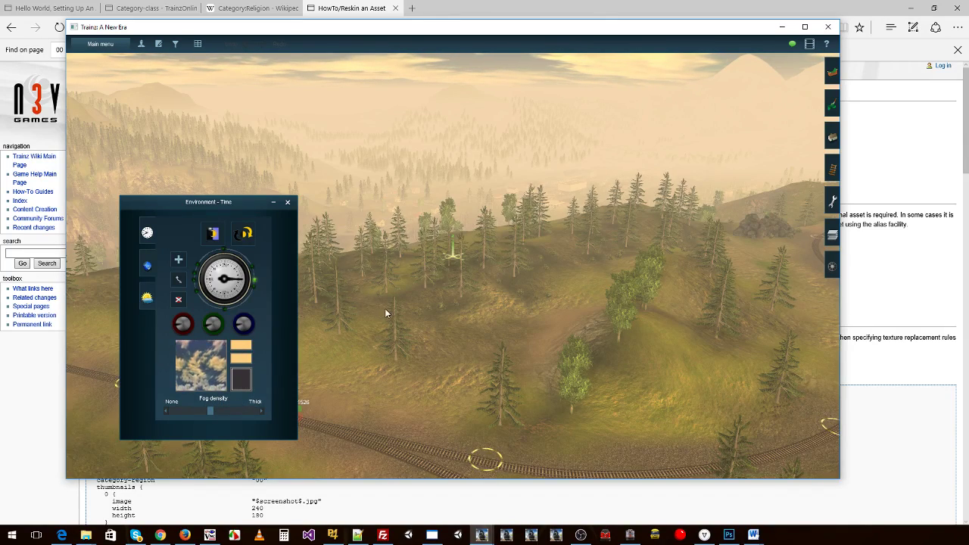
- Thin the fog density to nearly none and preview the route at night
{"action": "mouse_move", "coordinate": [393, 295]}
{"action": "right_mouse_down"}
{"action": "mouse_move", "coordinate": [421, 267]}
{"action": "mouse_move", "coordinate": [465, 158]}
{"action": "mouse_move", "coordinate": [490, 165]}
{"action": "mouse_move", "coordinate": [578, 121]}
{"action": "mouse_move", "coordinate": [414, 114]}
{"action": "mouse_move", "coordinate": [478, 179]}
{"action": "mouse_move", "coordinate": [367, 236]}
{"action": "mouse_move", "coordinate": [421, 225]}
{"action": "mouse_move", "coordinate": [482, 232]}
{"action": "mouse_move", "coordinate": [470, 259]}
{"action": "mouse_move", "coordinate": [444, 212]}
{"action": "mouse_move", "coordinate": [426, 235]}
{"action": "mouse_move", "coordinate": [423, 306]}
{"action": "right_mouse_up"}
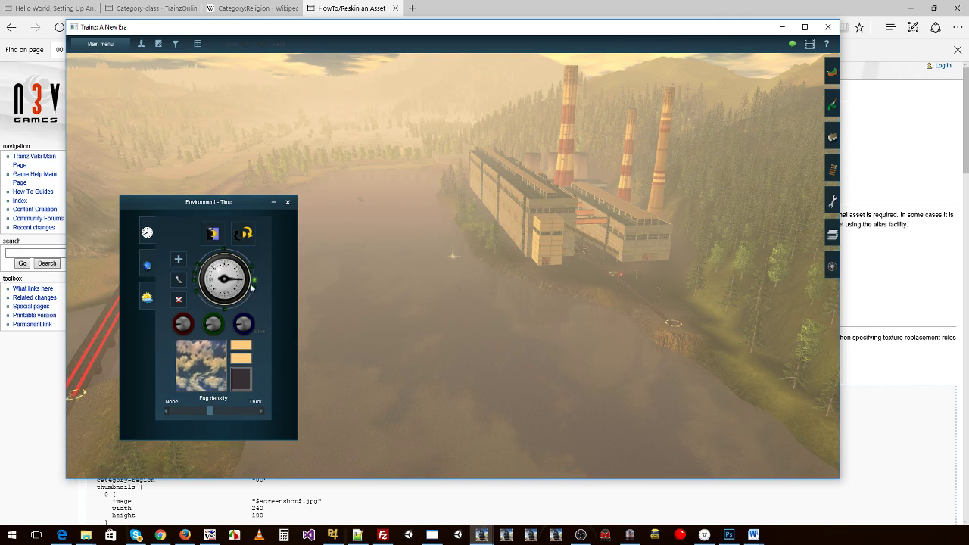
{"action": "left_click_drag", "start_coordinate": [210, 414], "coordinate": [177, 411]}
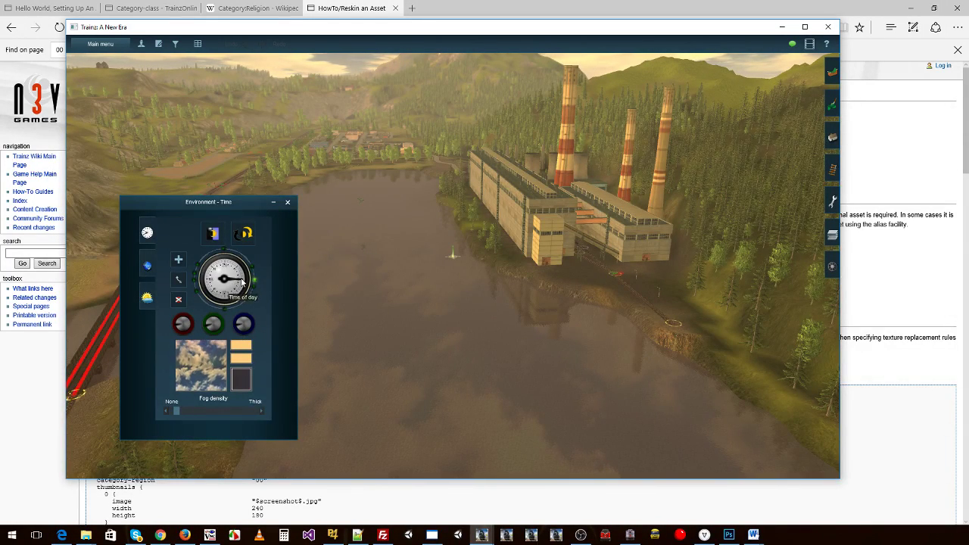
{"action": "left_click_drag", "start_coordinate": [238, 284], "coordinate": [247, 273]}
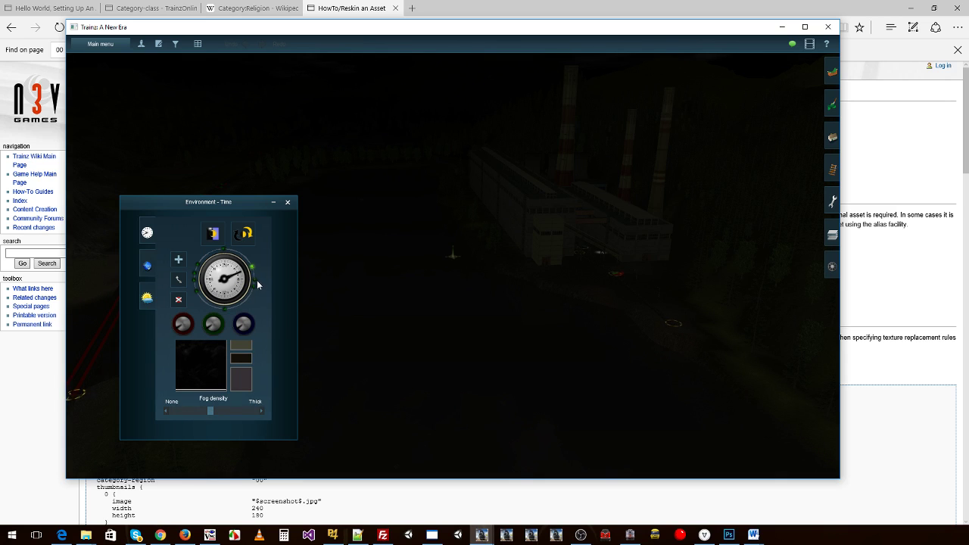
- Restore afternoon daylight and select the afternoon lighting keyframe for colour editing
{"action": "left_click", "coordinate": [255, 284]}
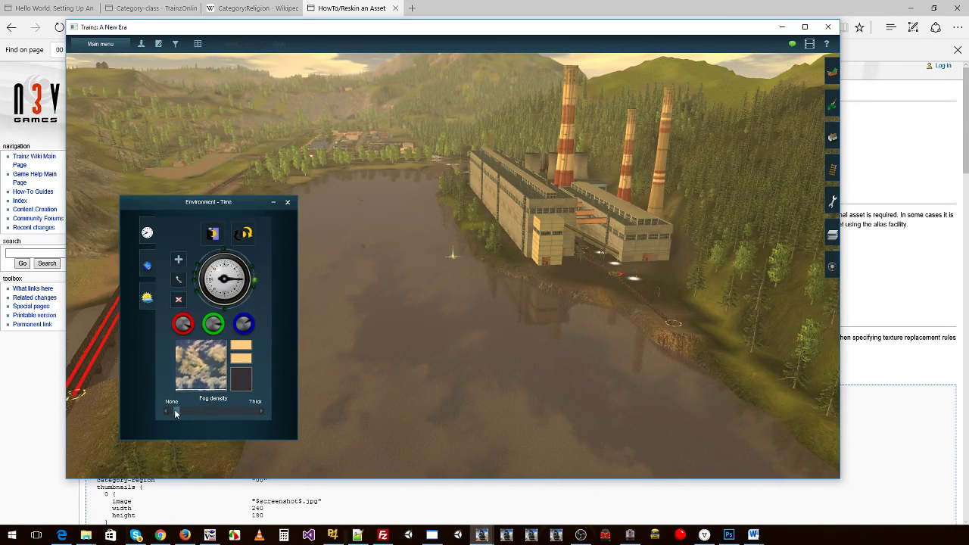
{"action": "left_click", "coordinate": [243, 273]}
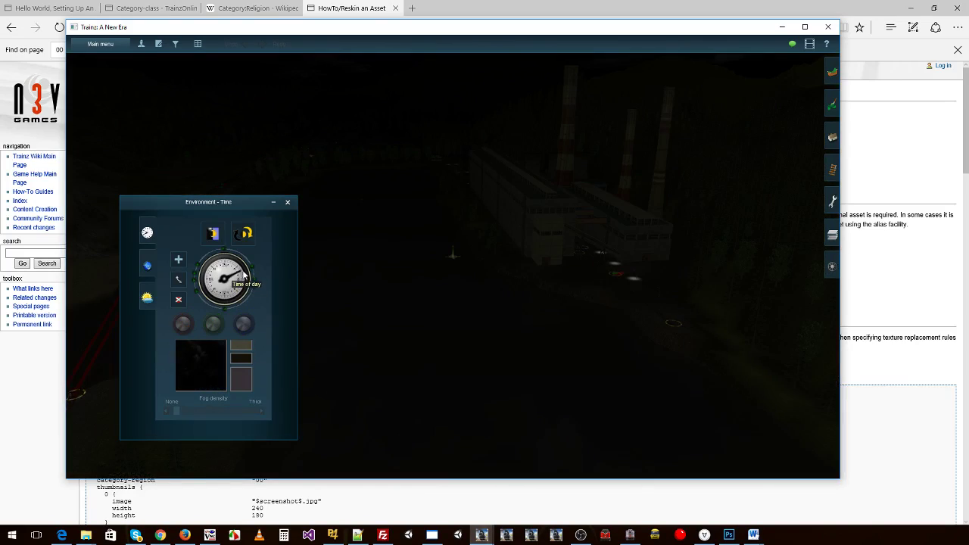
{"action": "left_click", "coordinate": [244, 277]}
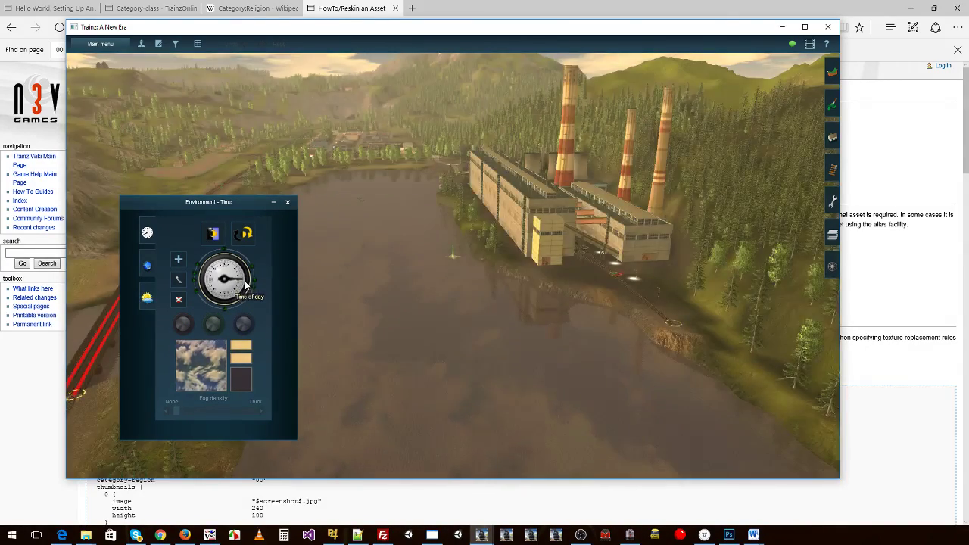
{"action": "left_click", "coordinate": [244, 280]}
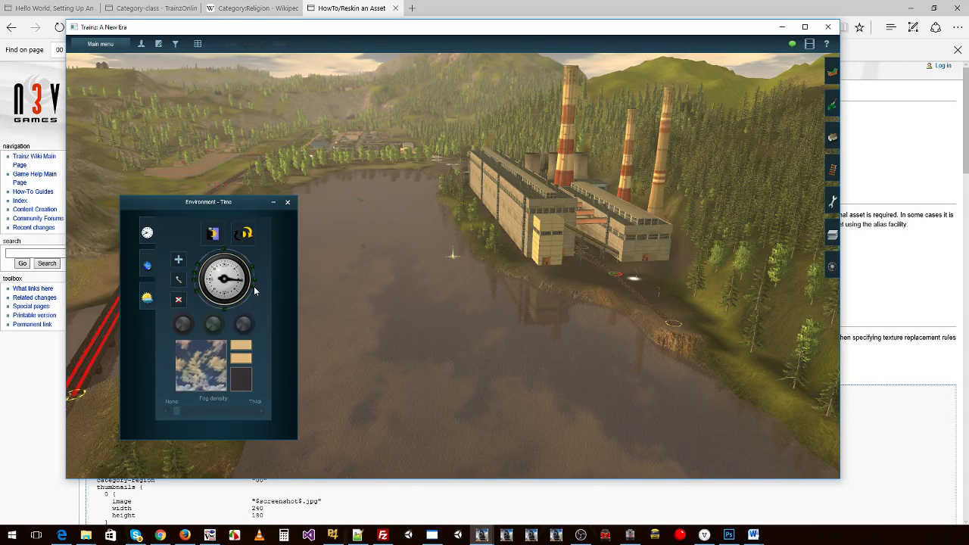
{"action": "left_click", "coordinate": [253, 286]}
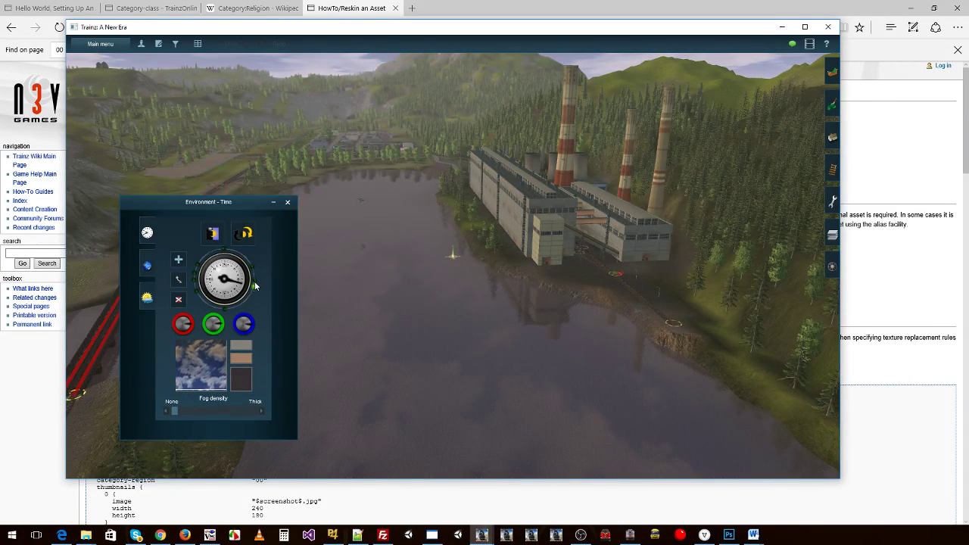
{"action": "left_click", "coordinate": [255, 282]}
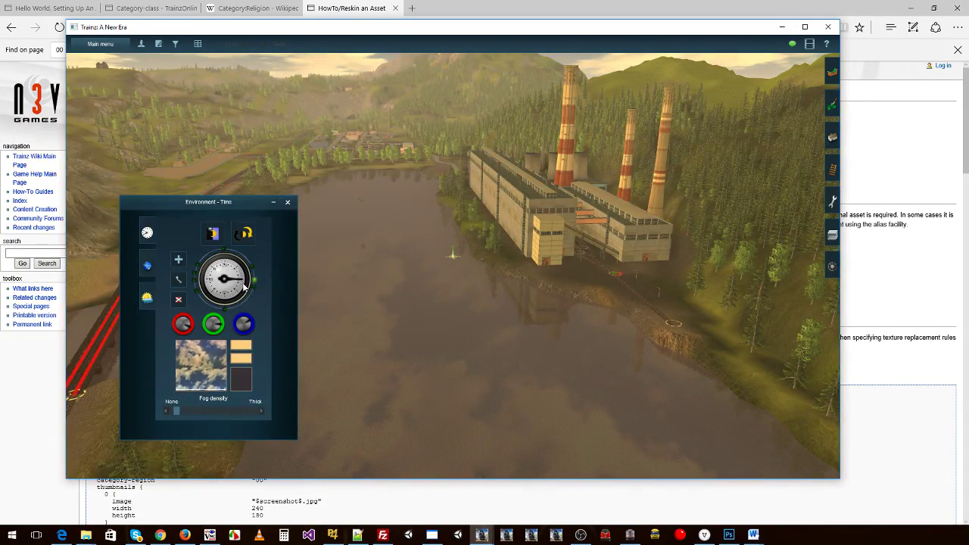
{"action": "left_click", "coordinate": [244, 286]}
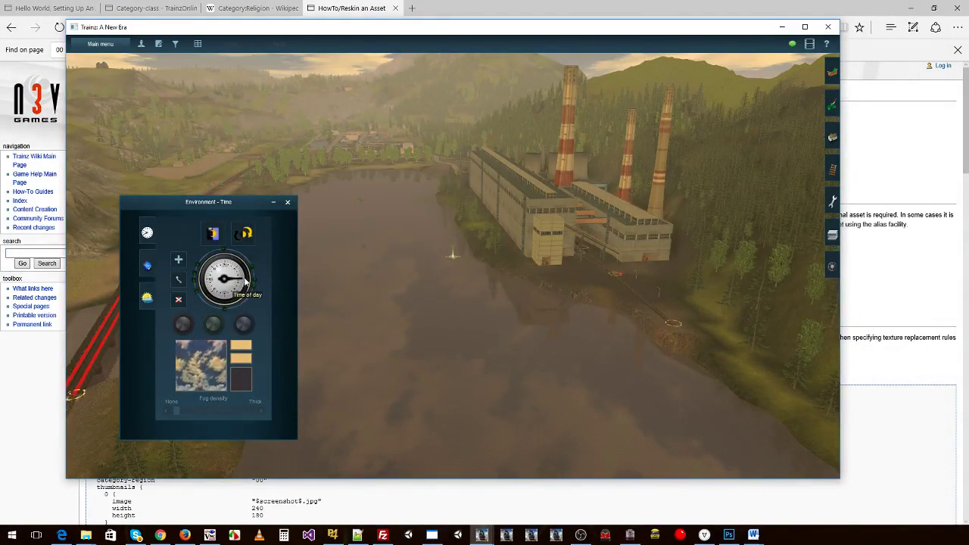
{"action": "left_click", "coordinate": [253, 281]}
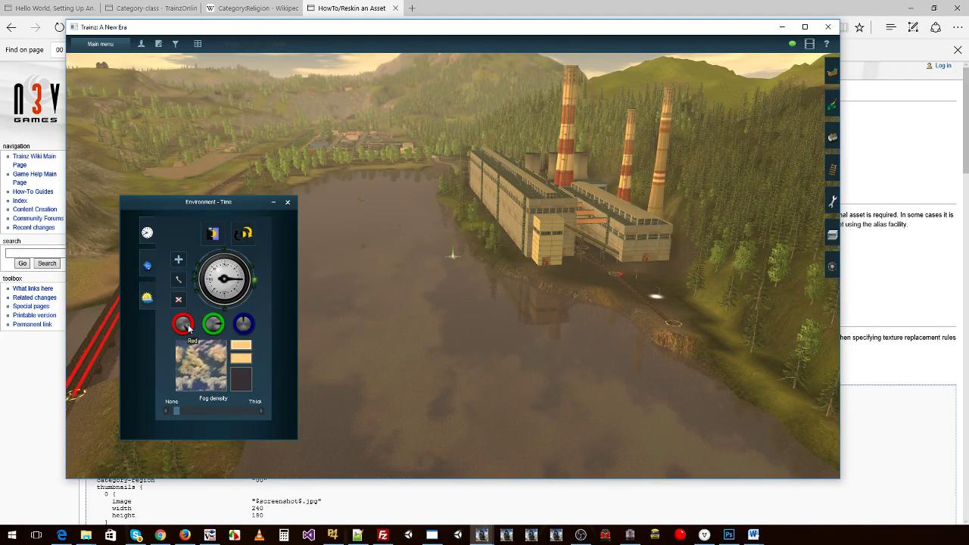
- Lower the ambient light's red and adjust its green and blue knobs
{"action": "left_click_drag", "start_coordinate": [191, 325], "coordinate": [150, 317]}
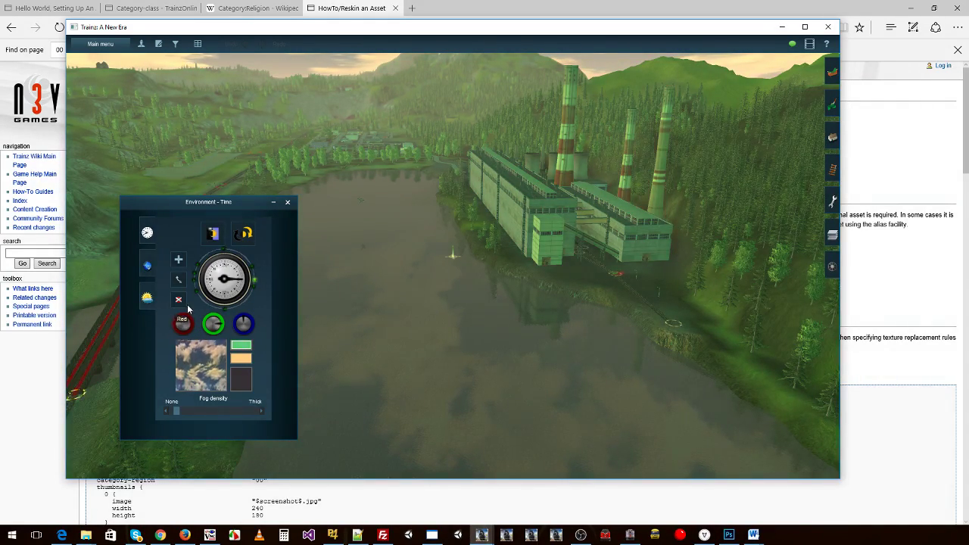
{"action": "left_click", "coordinate": [195, 321]}
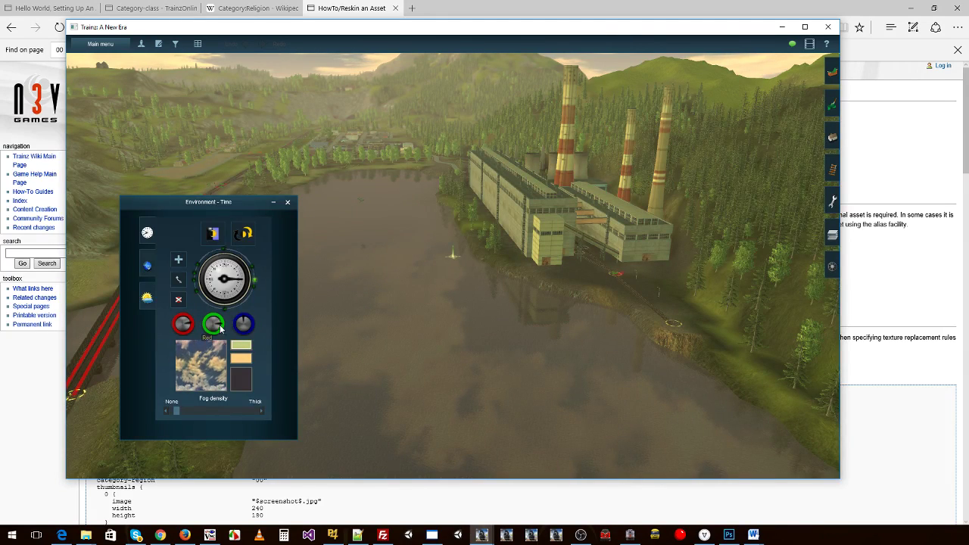
{"action": "left_click_drag", "start_coordinate": [260, 323], "coordinate": [193, 323]}
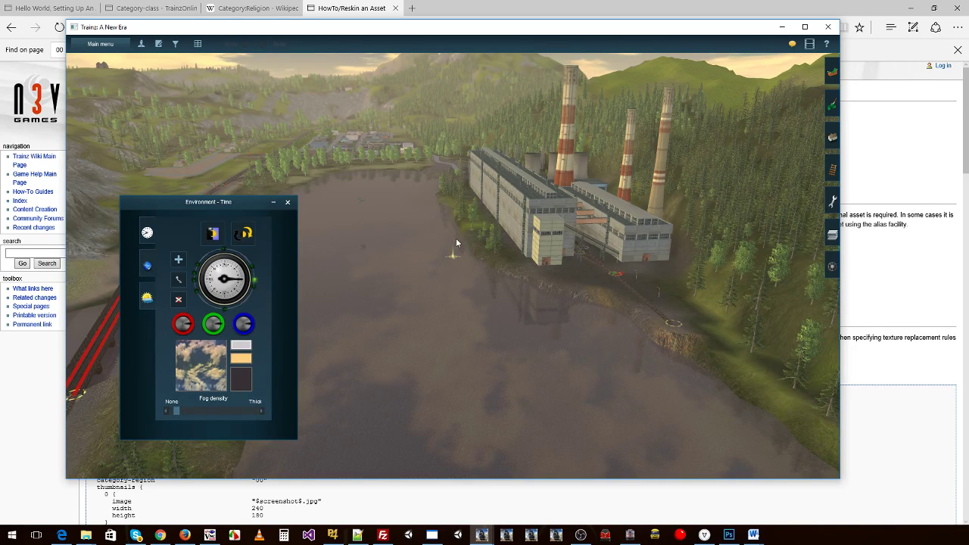
{"action": "scroll", "coordinate": [425, 272], "scroll_direction": "up", "scroll_amount": 5}
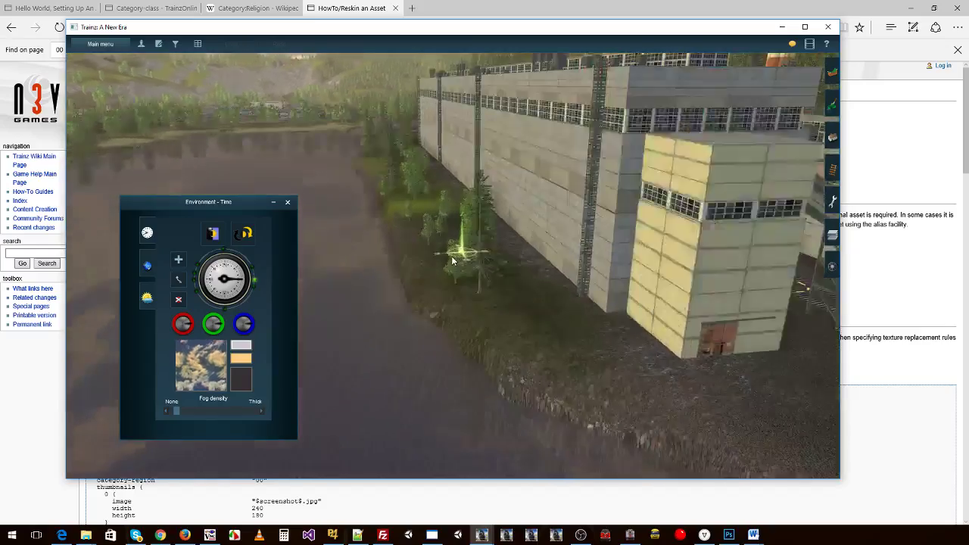
{"action": "scroll", "coordinate": [448, 259], "scroll_direction": "down", "scroll_amount": 2}
{"action": "scroll", "coordinate": [416, 299], "scroll_direction": "down", "scroll_amount": 2}
{"action": "scroll", "coordinate": [378, 345], "scroll_direction": "down", "scroll_amount": 2}
{"action": "scroll", "coordinate": [364, 353], "scroll_direction": "down", "scroll_amount": 1}
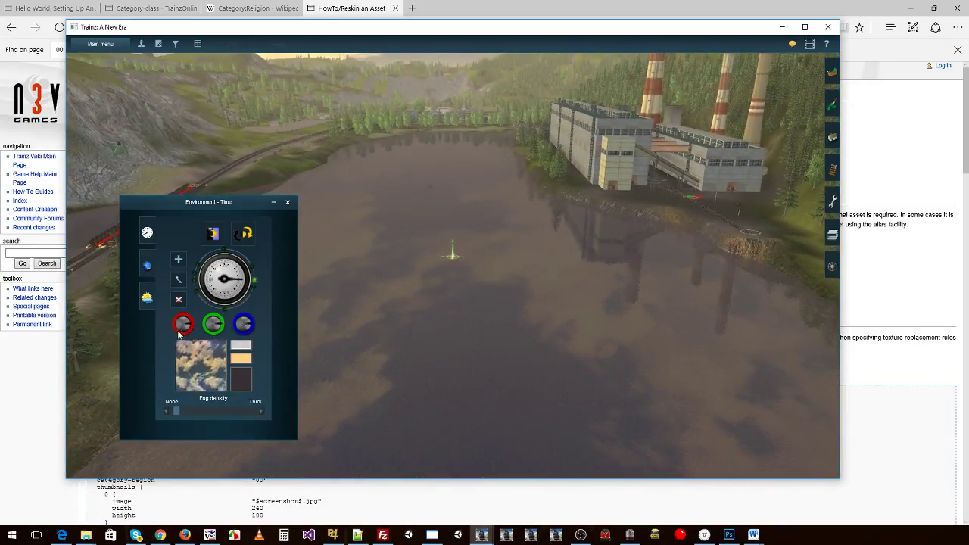
- Fine-tune the ambient red and blue toward a warmer sepia tint, viewed over the lake
{"action": "left_click_drag", "start_coordinate": [191, 330], "coordinate": [193, 334]}
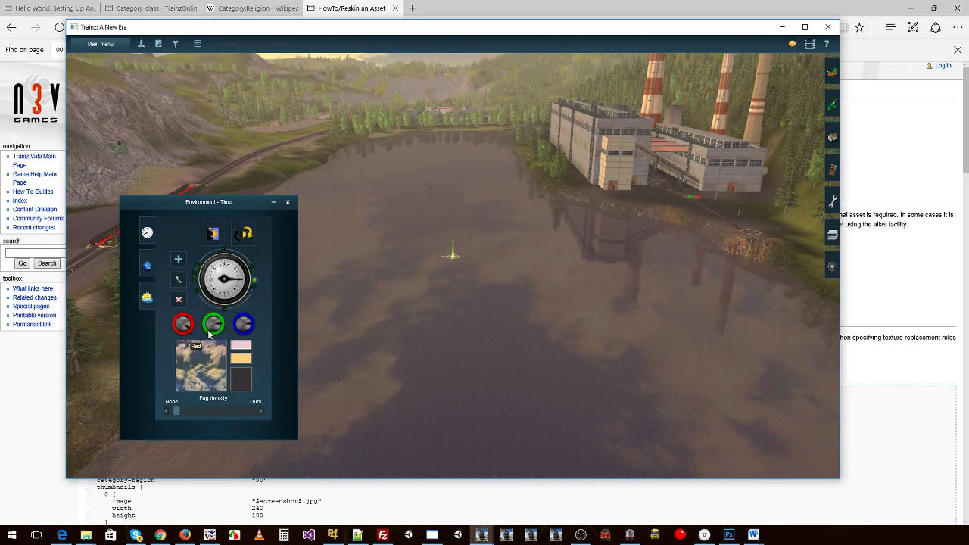
{"action": "left_click_drag", "start_coordinate": [248, 324], "coordinate": [253, 319]}
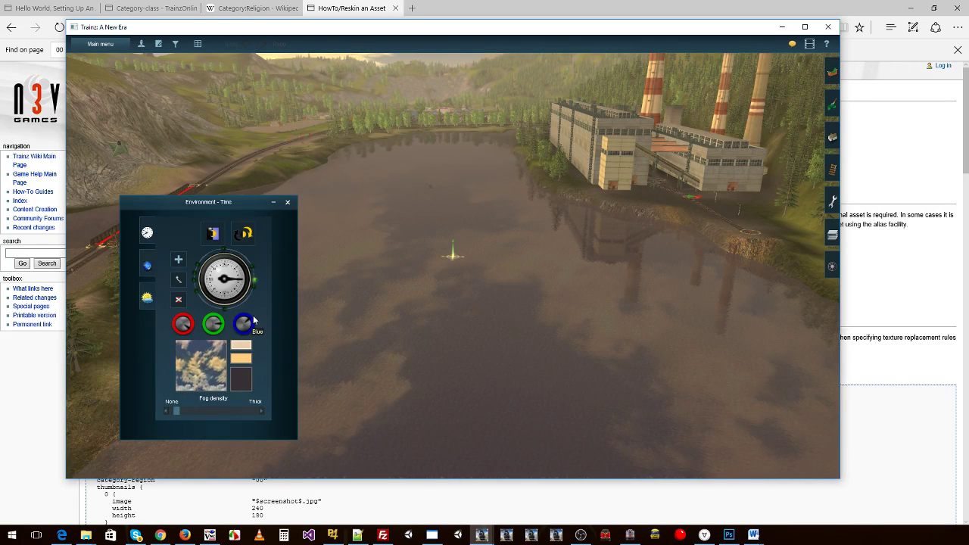
{"action": "mouse_move", "coordinate": [388, 310]}
{"action": "right_mouse_down"}
{"action": "mouse_move", "coordinate": [486, 221]}
{"action": "mouse_move", "coordinate": [448, 255]}
{"action": "right_mouse_up"}
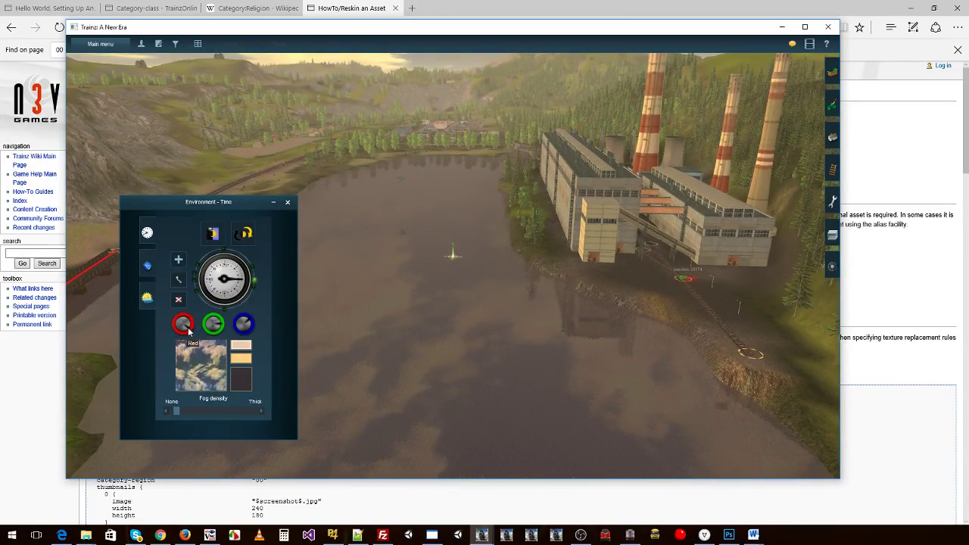
{"action": "mouse_move", "coordinate": [188, 327]}
{"action": "left_mouse_down"}
{"action": "mouse_move", "coordinate": [186, 314]}
{"action": "mouse_move", "coordinate": [213, 328]}
{"action": "left_mouse_up"}
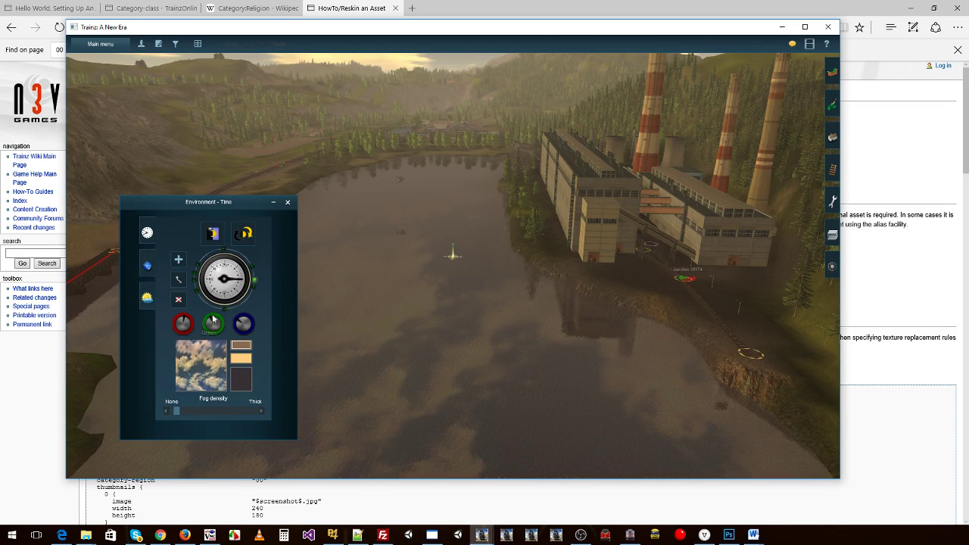
- Adjust the Red, Green and Blue lighting knobs until the top tint turns from lavender to pale cyan
{"action": "mouse_move", "coordinate": [213, 320]}
{"action": "left_mouse_down"}
{"action": "mouse_move", "coordinate": [214, 328]}
{"action": "mouse_move", "coordinate": [181, 331]}
{"action": "left_mouse_up"}
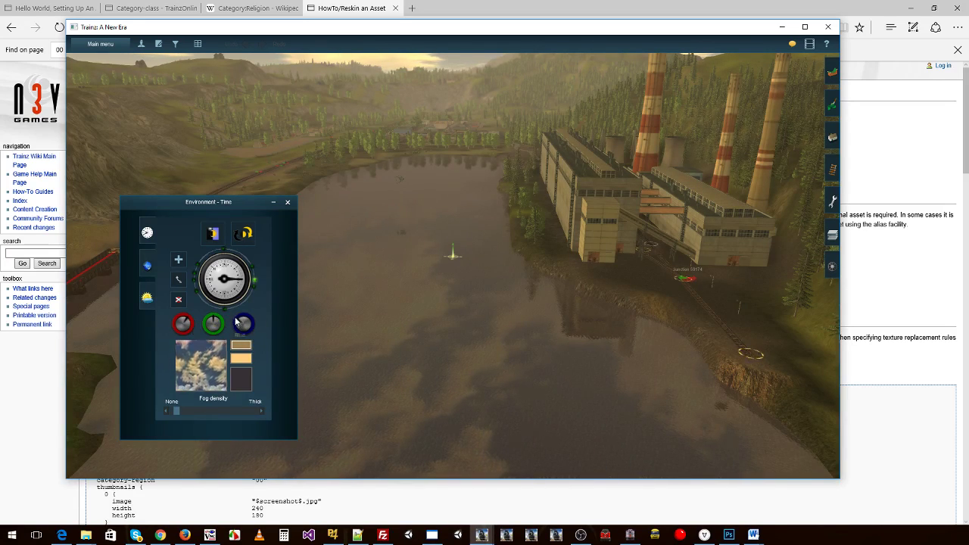
{"action": "mouse_move", "coordinate": [339, 364]}
{"action": "right_mouse_down"}
{"action": "mouse_move", "coordinate": [387, 337]}
{"action": "mouse_move", "coordinate": [412, 278]}
{"action": "mouse_move", "coordinate": [486, 288]}
{"action": "mouse_move", "coordinate": [489, 245]}
{"action": "right_mouse_up"}
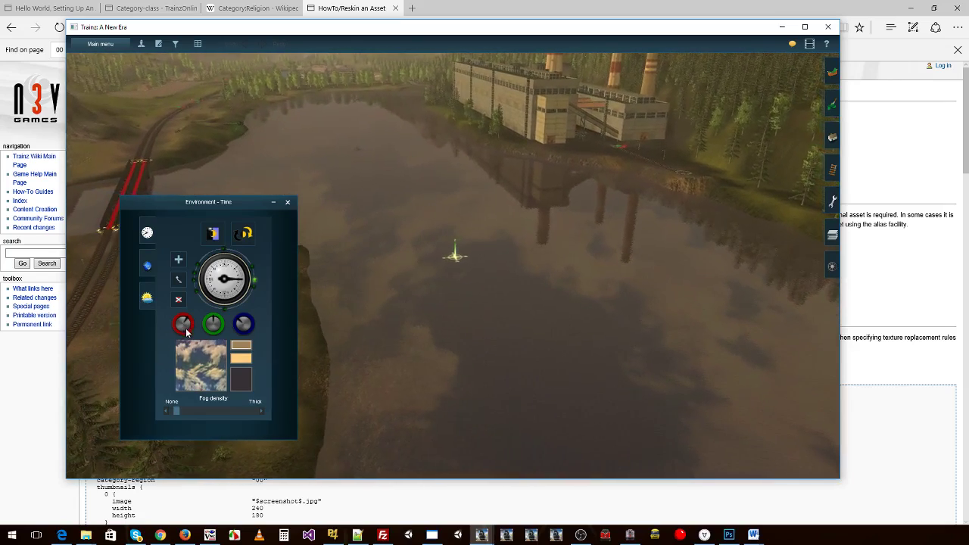
{"action": "left_click_drag", "start_coordinate": [188, 333], "coordinate": [226, 324]}
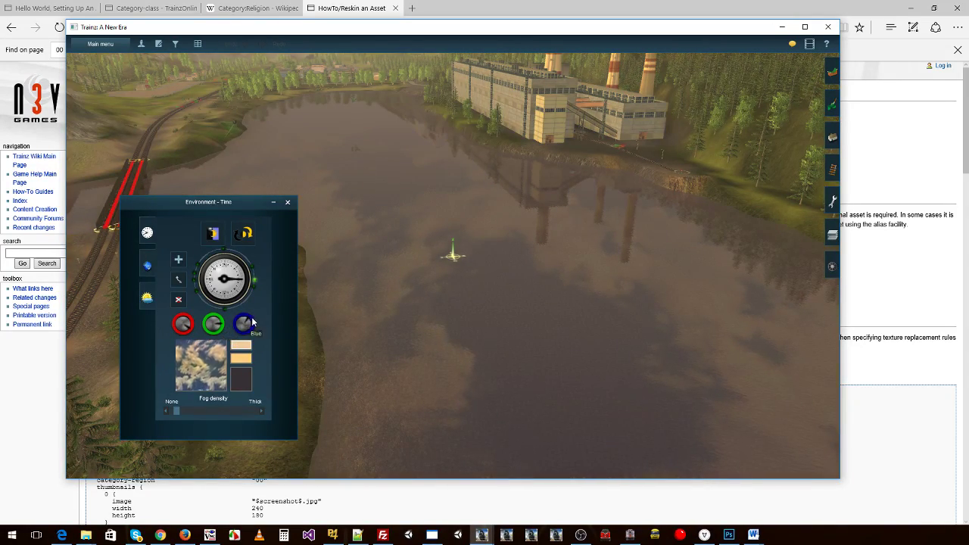
{"action": "mouse_move", "coordinate": [360, 281]}
{"action": "right_mouse_down"}
{"action": "mouse_move", "coordinate": [511, 212]}
{"action": "mouse_move", "coordinate": [351, 257]}
{"action": "right_mouse_up"}
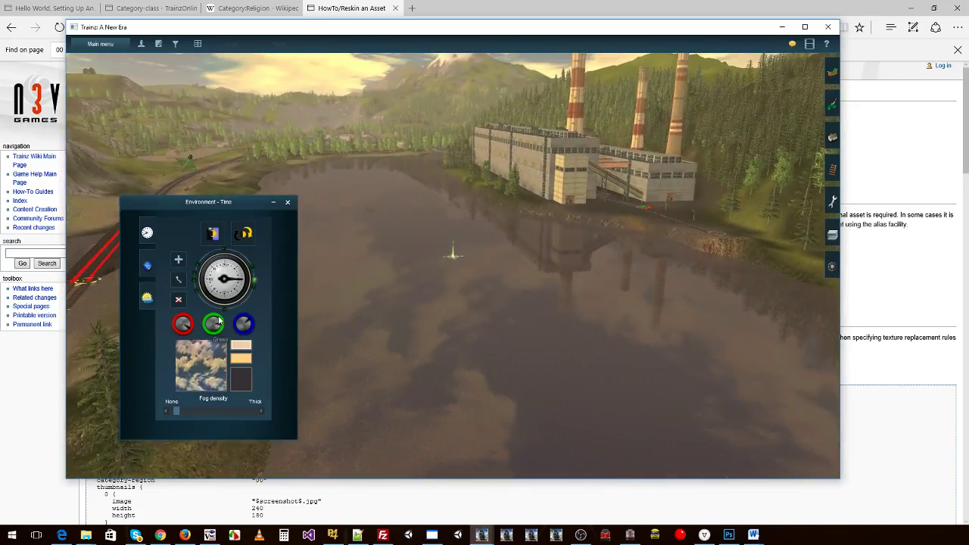
{"action": "mouse_move", "coordinate": [219, 320]}
{"action": "left_mouse_down"}
{"action": "mouse_move", "coordinate": [181, 327]}
{"action": "mouse_move", "coordinate": [252, 341]}
{"action": "left_mouse_up"}
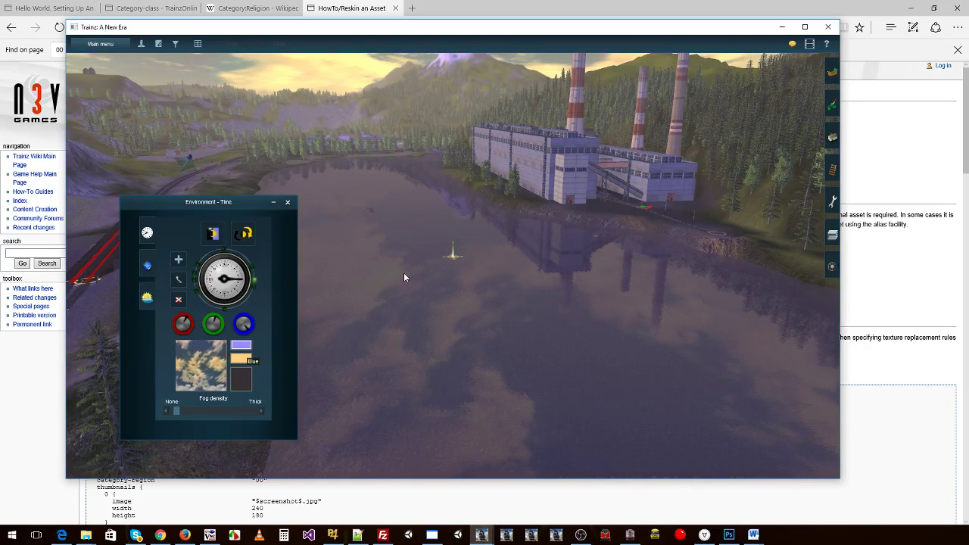
{"action": "mouse_move", "coordinate": [405, 268]}
{"action": "right_mouse_down"}
{"action": "mouse_move", "coordinate": [409, 255]}
{"action": "mouse_move", "coordinate": [433, 247]}
{"action": "right_mouse_up"}
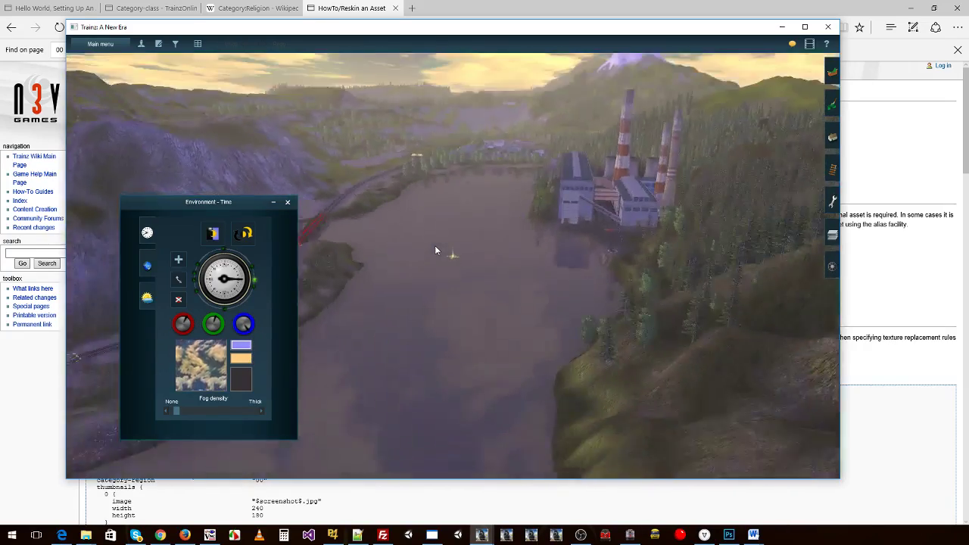
{"action": "scroll", "coordinate": [437, 243], "scroll_direction": "up", "scroll_amount": 3}
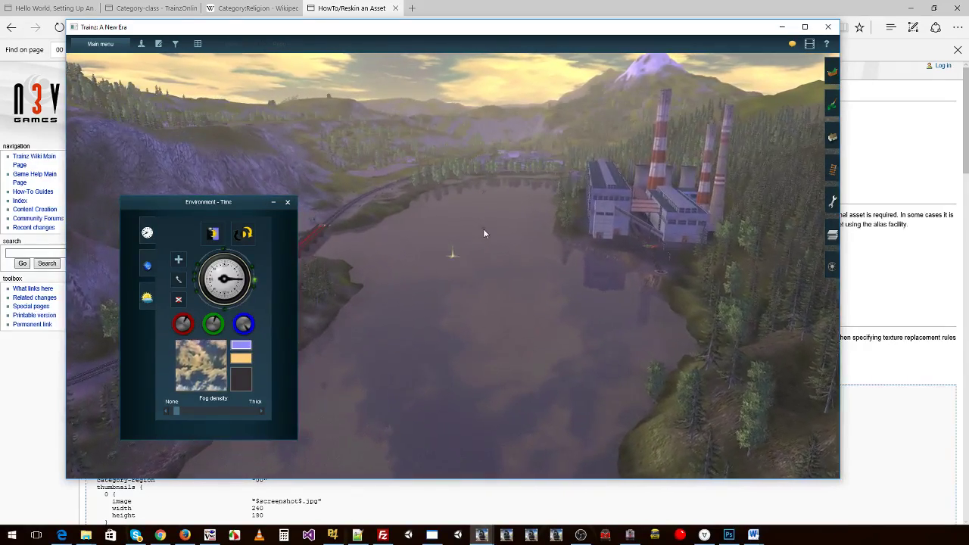
{"action": "scroll", "coordinate": [484, 239], "scroll_direction": "up", "scroll_amount": 3}
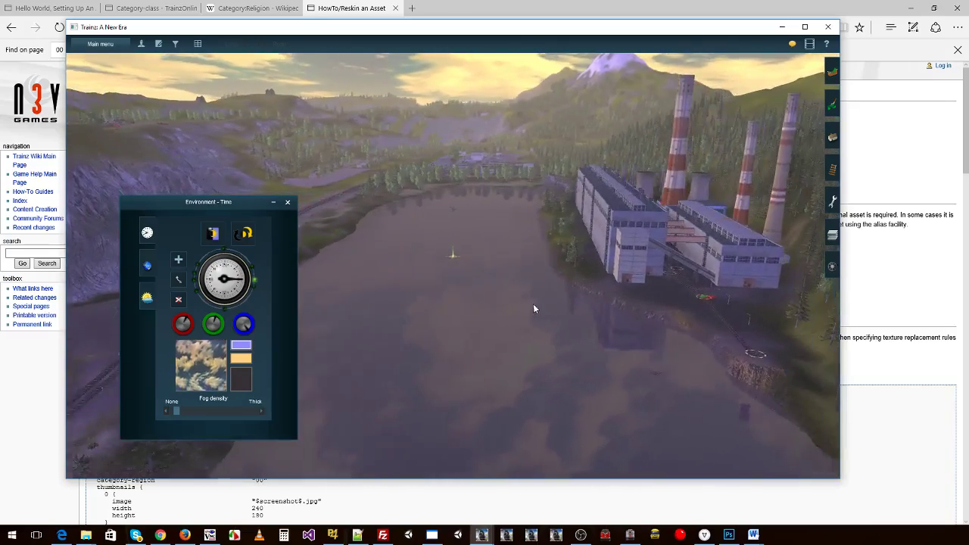
{"action": "scroll", "coordinate": [511, 310], "scroll_direction": "down", "scroll_amount": 5}
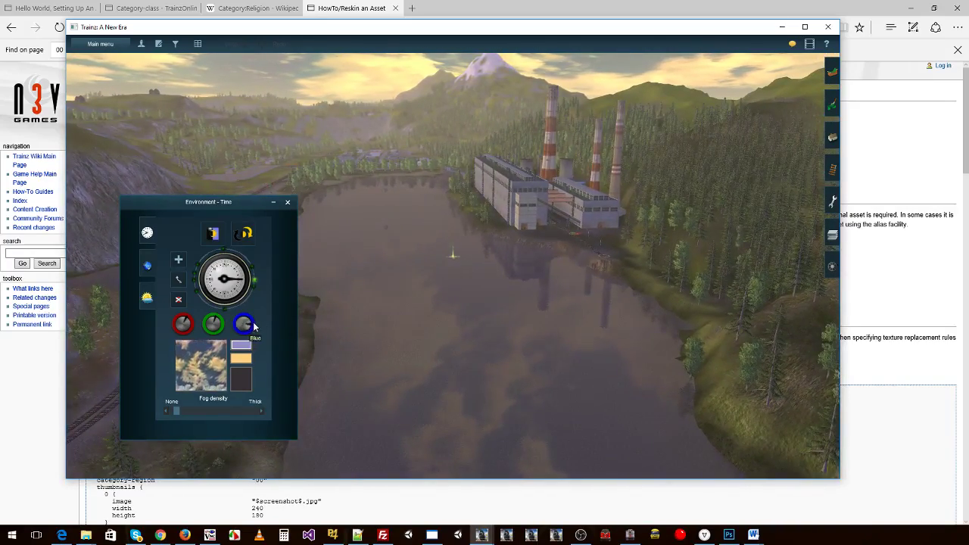
{"action": "left_click_drag", "start_coordinate": [222, 326], "coordinate": [280, 326]}
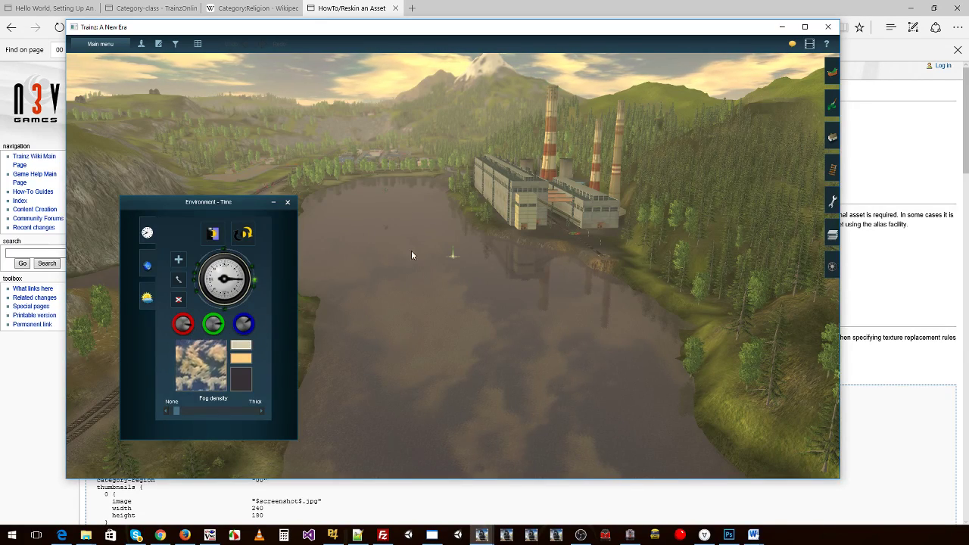
- Move the time of day toward dusk and zoom around the route to view it
{"action": "right_click_drag", "start_coordinate": [429, 218], "coordinate": [395, 236]}
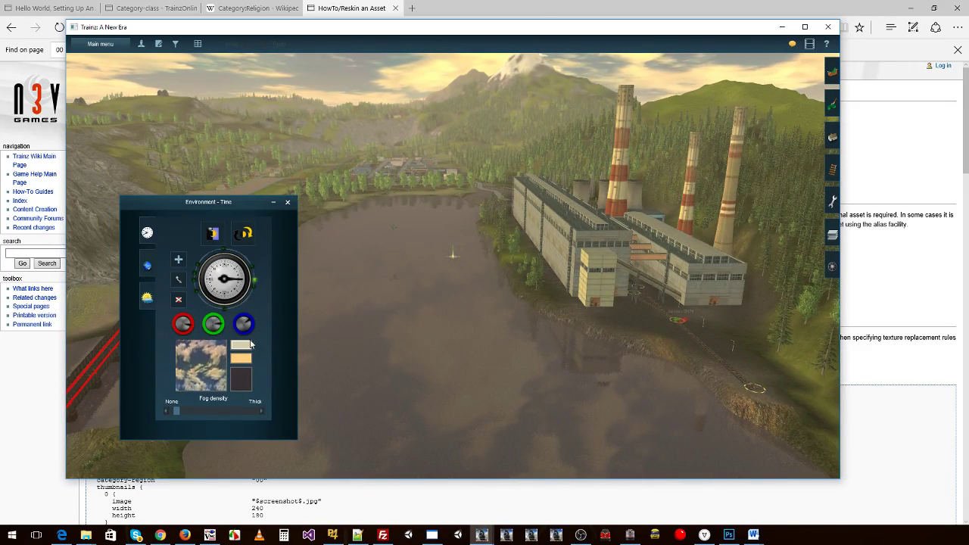
{"action": "left_click", "coordinate": [240, 280]}
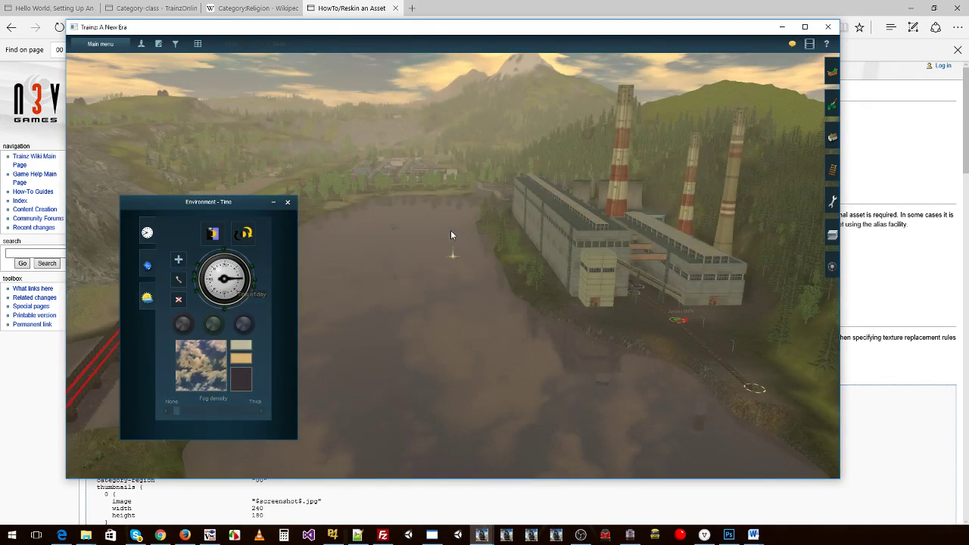
{"action": "mouse_move", "coordinate": [452, 231]}
{"action": "right_mouse_down"}
{"action": "mouse_move", "coordinate": [384, 244]}
{"action": "mouse_move", "coordinate": [198, 184]}
{"action": "mouse_move", "coordinate": [358, 355]}
{"action": "mouse_move", "coordinate": [339, 436]}
{"action": "mouse_move", "coordinate": [445, 320]}
{"action": "right_mouse_up"}
{"action": "scroll", "coordinate": [454, 314], "scroll_direction": "up", "scroll_amount": 3}
{"action": "scroll", "coordinate": [474, 307], "scroll_direction": "up", "scroll_amount": 3}
{"action": "scroll", "coordinate": [488, 304], "scroll_direction": "up", "scroll_amount": 3}
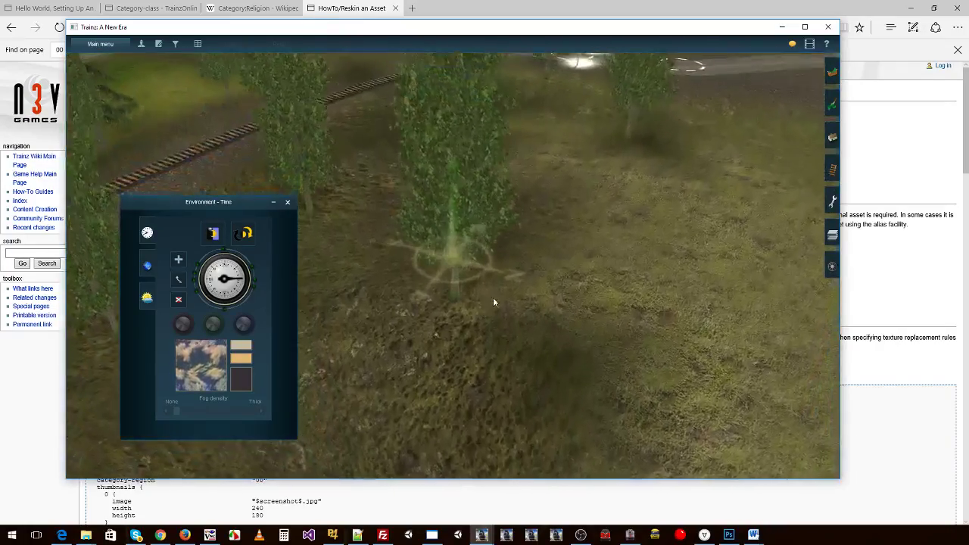
{"action": "scroll", "coordinate": [500, 287], "scroll_direction": "up", "scroll_amount": 2}
{"action": "scroll", "coordinate": [423, 310], "scroll_direction": "down", "scroll_amount": 5}
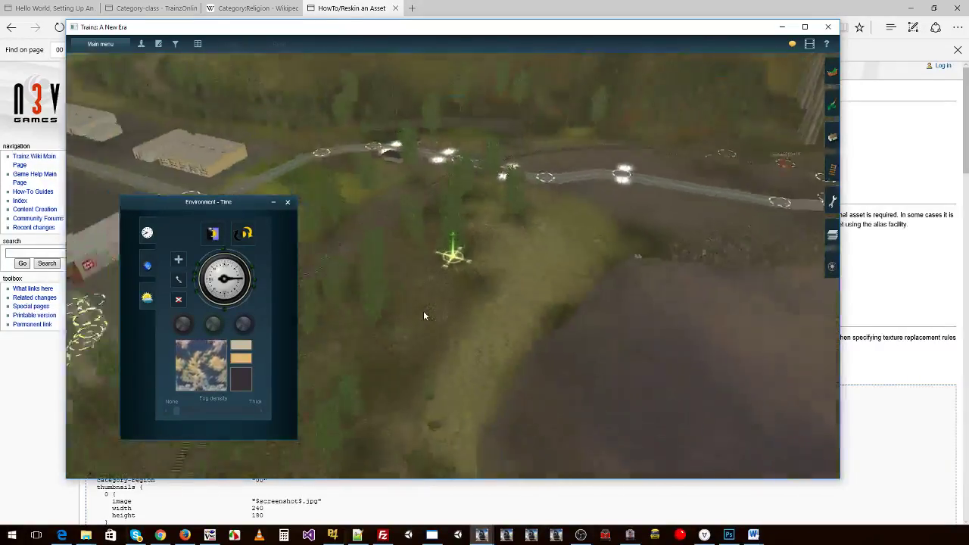
{"action": "scroll", "coordinate": [459, 283], "scroll_direction": "down", "scroll_amount": 3}
{"action": "scroll", "coordinate": [476, 275], "scroll_direction": "up", "scroll_amount": 3}
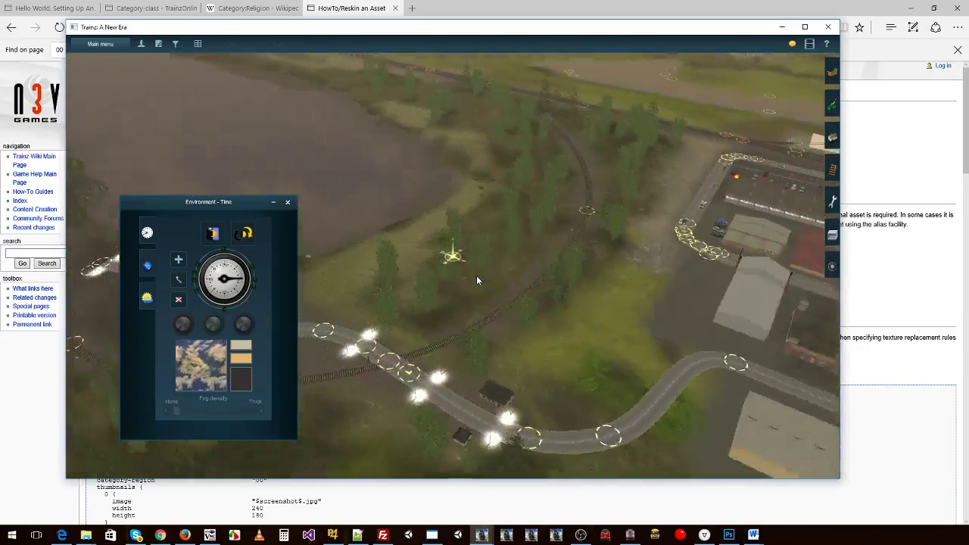
{"action": "scroll", "coordinate": [476, 275], "scroll_direction": "up", "scroll_amount": 3}
{"action": "scroll", "coordinate": [500, 243], "scroll_direction": "up", "scroll_amount": 2}
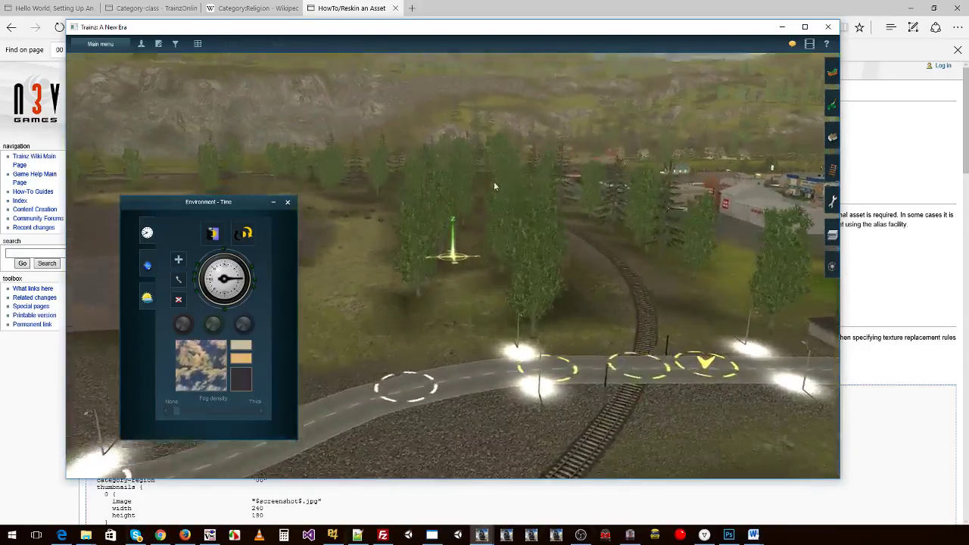
{"action": "scroll", "coordinate": [492, 188], "scroll_direction": "up", "scroll_amount": 3}
{"action": "scroll", "coordinate": [501, 179], "scroll_direction": "up", "scroll_amount": 3}
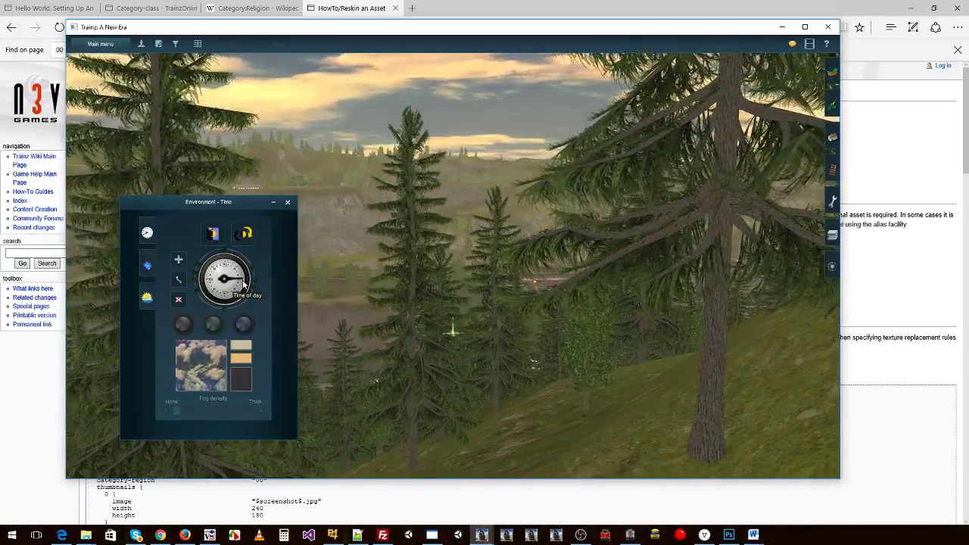
- Preview the route at night, then swing the camera out over the valley
{"action": "left_click", "coordinate": [244, 282]}
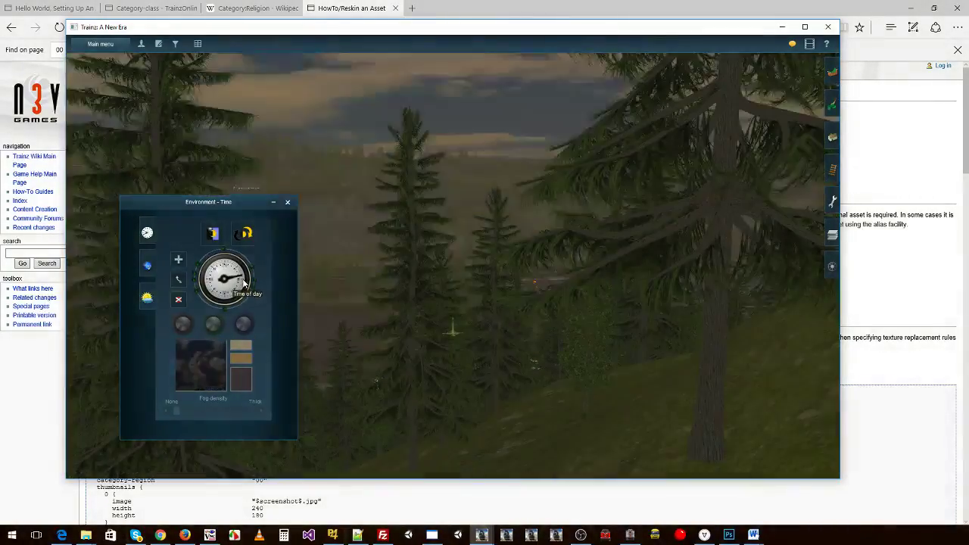
{"action": "scroll", "coordinate": [379, 250], "scroll_direction": "down", "scroll_amount": 3}
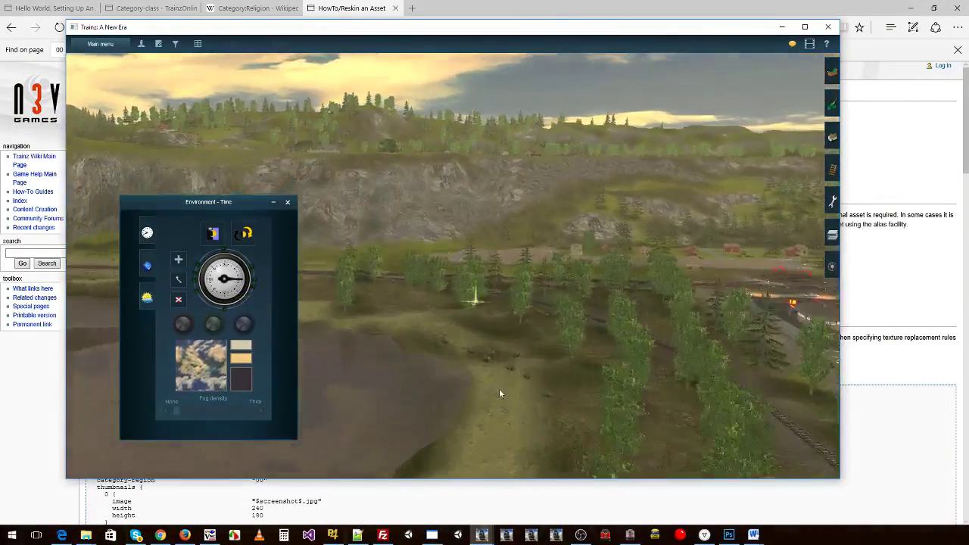
{"action": "mouse_move", "coordinate": [502, 395]}
{"action": "right_mouse_down"}
{"action": "mouse_move", "coordinate": [595, 179]}
{"action": "mouse_move", "coordinate": [461, 143]}
{"action": "mouse_move", "coordinate": [440, 217]}
{"action": "mouse_move", "coordinate": [456, 288]}
{"action": "right_mouse_up"}
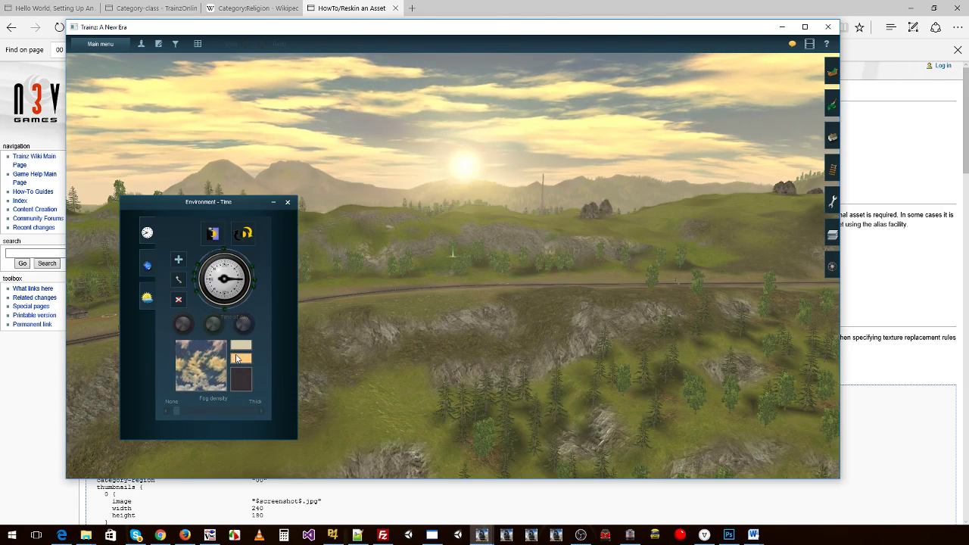
- Set the time of day to daylight and raise the Fog density to a moderate haze
{"action": "left_click", "coordinate": [254, 284]}
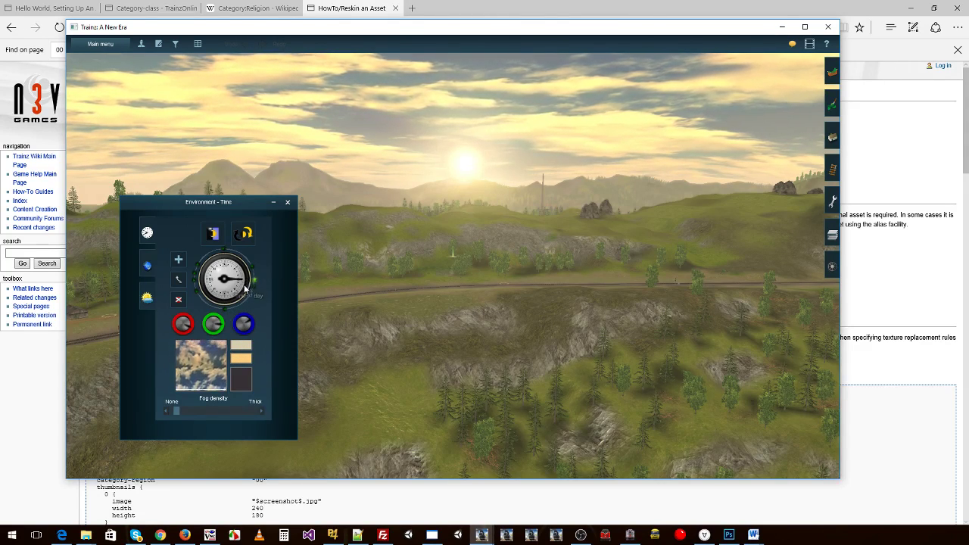
{"action": "left_click_drag", "start_coordinate": [254, 284], "coordinate": [244, 299]}
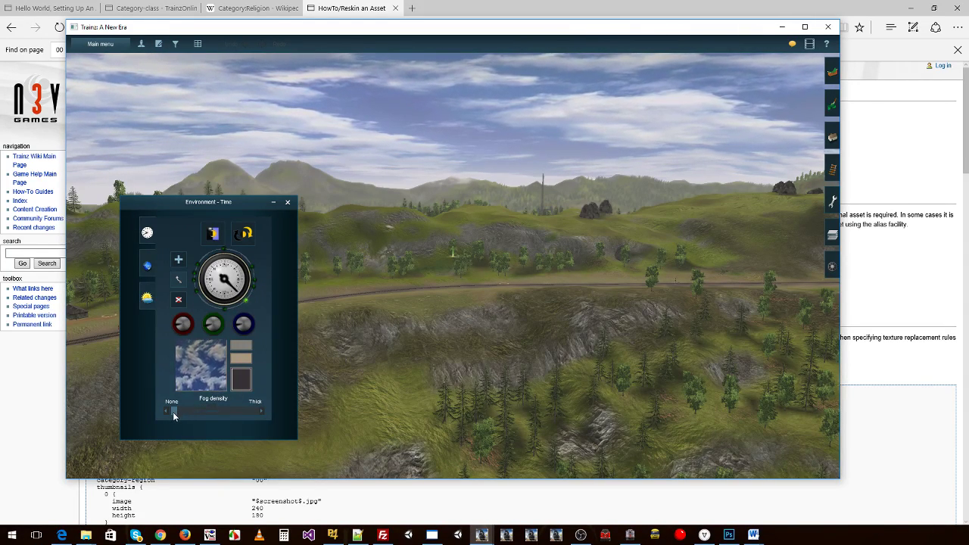
{"action": "left_click_drag", "start_coordinate": [172, 412], "coordinate": [198, 409]}
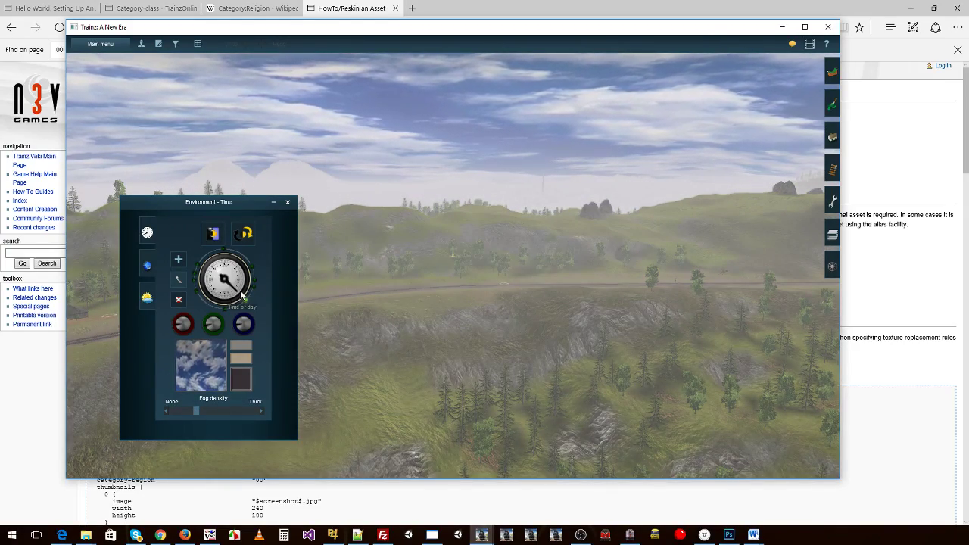
- Return the time of day to the clear, sunny golden evening
{"action": "left_click_drag", "start_coordinate": [242, 297], "coordinate": [233, 309]}
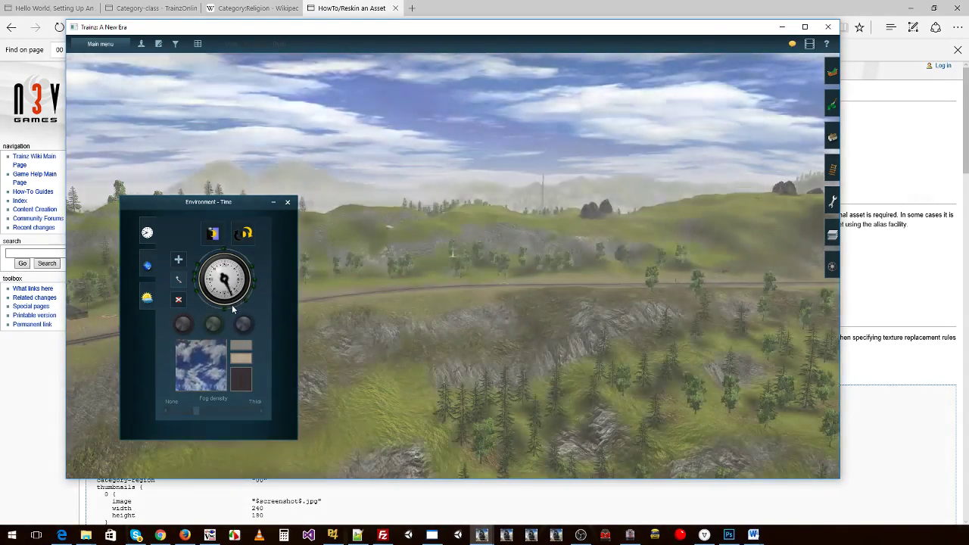
{"action": "mouse_move", "coordinate": [231, 304]}
{"action": "left_mouse_down"}
{"action": "mouse_move", "coordinate": [254, 295]}
{"action": "mouse_move", "coordinate": [245, 299]}
{"action": "left_mouse_up"}
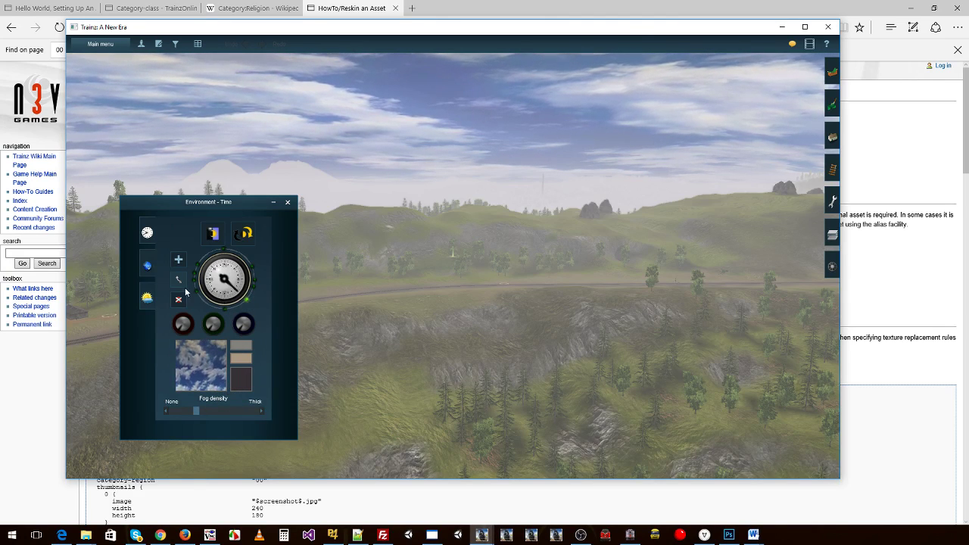
{"action": "left_click", "coordinate": [247, 299]}
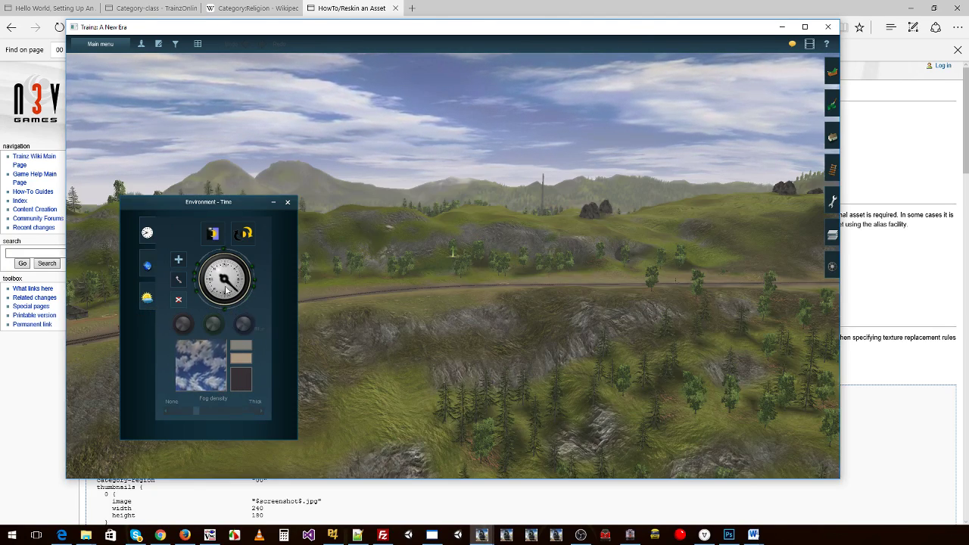
{"action": "left_click_drag", "start_coordinate": [223, 289], "coordinate": [246, 283]}
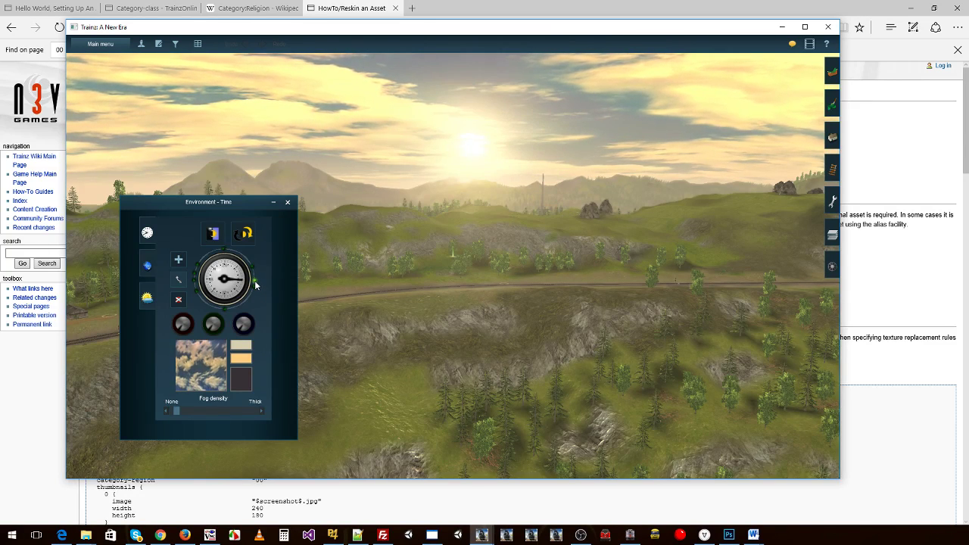
- Adjust the sunset sun colour's Blue and Red knobs for a pinkish sun and beige tint
{"action": "left_click", "coordinate": [242, 359]}
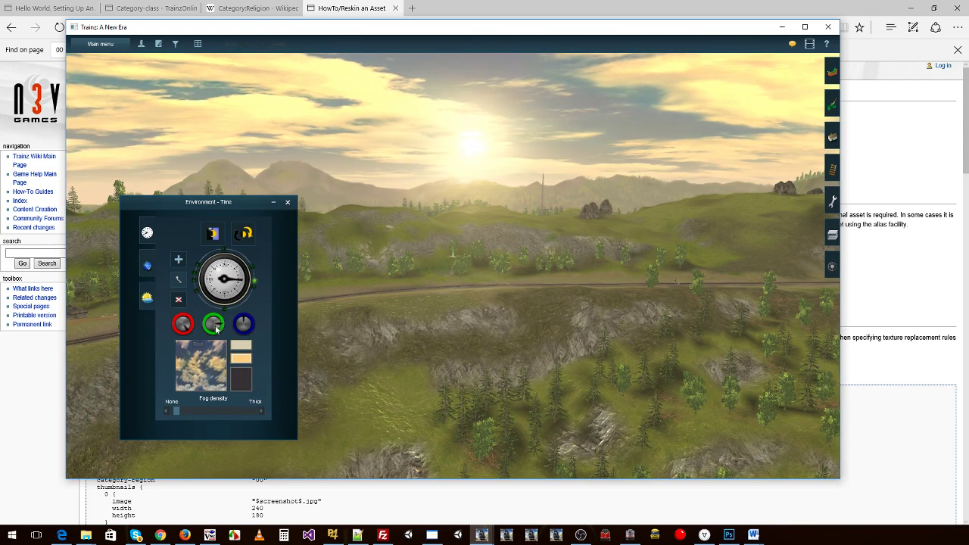
{"action": "left_click_drag", "start_coordinate": [250, 325], "coordinate": [256, 324]}
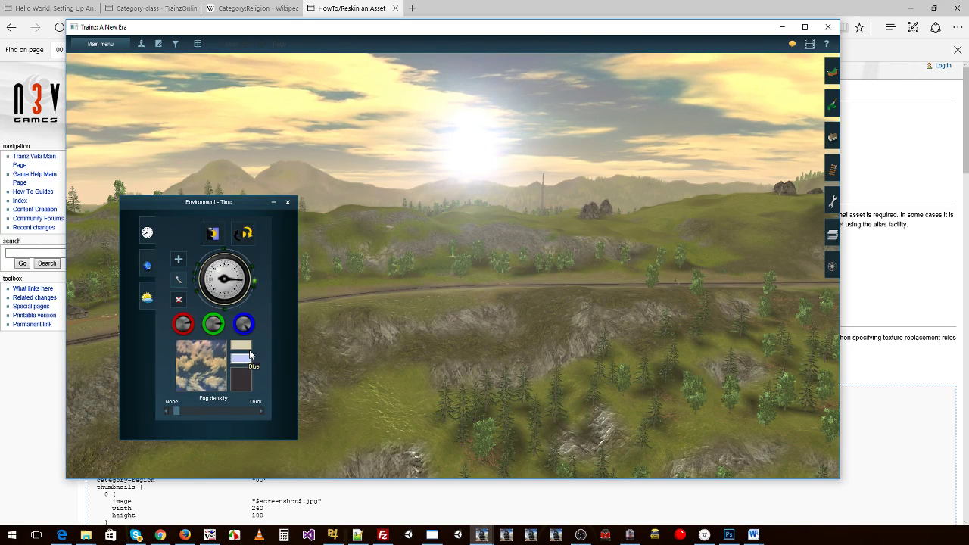
{"action": "left_click_drag", "start_coordinate": [257, 306], "coordinate": [255, 327]}
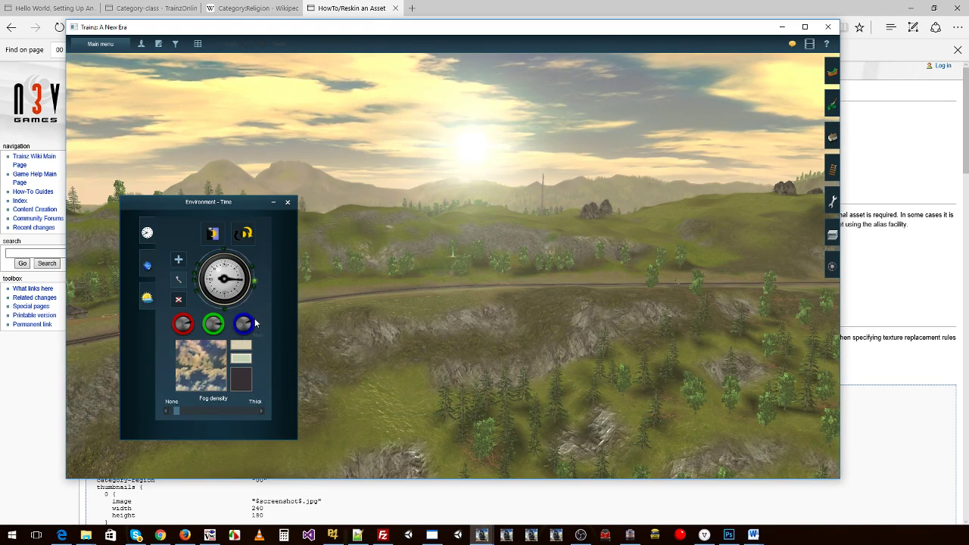
{"action": "left_click_drag", "start_coordinate": [184, 327], "coordinate": [191, 334]}
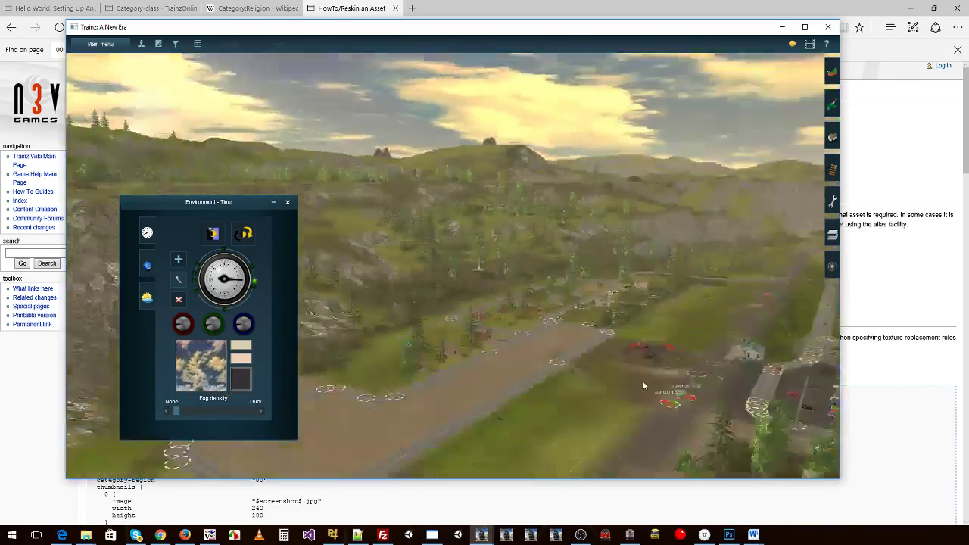
- Check the lake from the map view, then orbit above it and adjust the water tint's Red knob
{"action": "key", "text": "m"}
{"action": "key", "text": "m"}
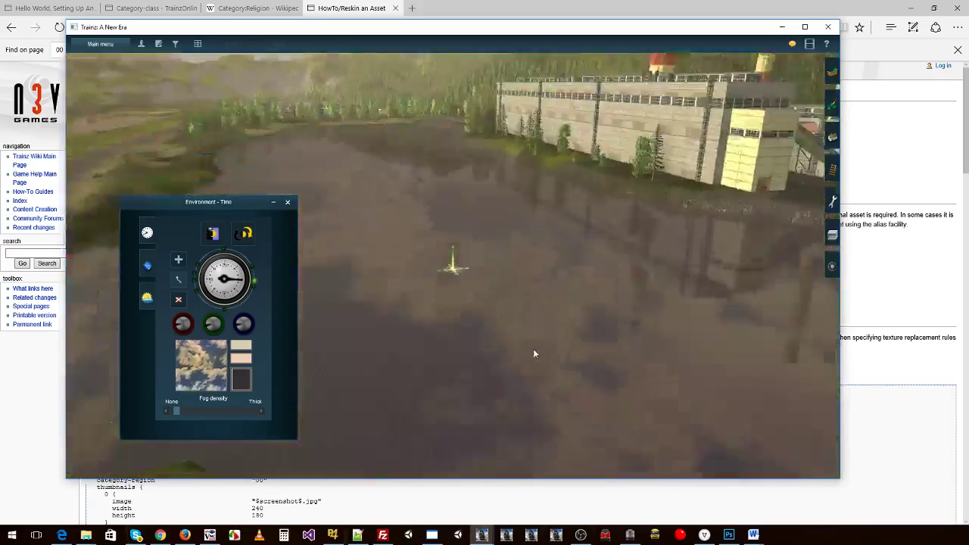
{"action": "scroll", "coordinate": [516, 342], "scroll_direction": "down", "scroll_amount": 3}
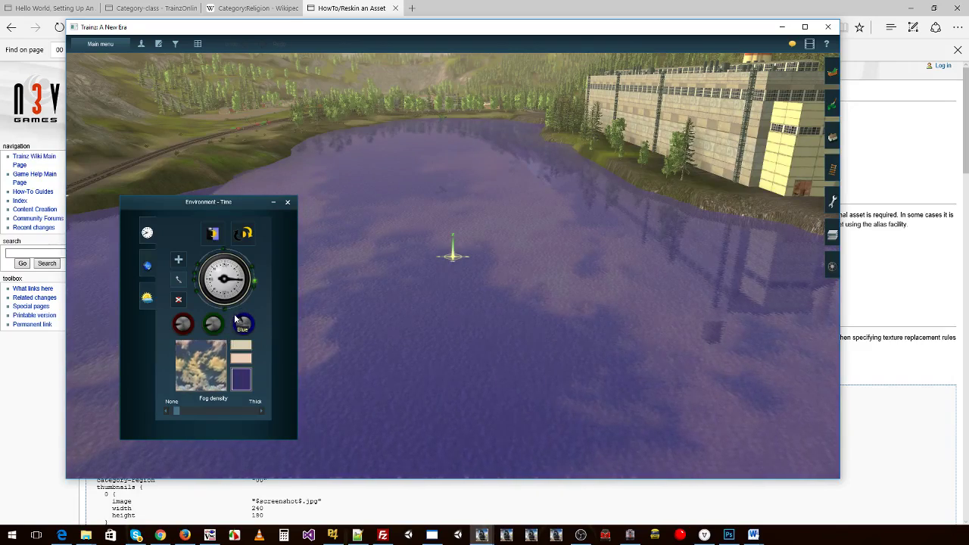
{"action": "mouse_move", "coordinate": [436, 330]}
{"action": "right_mouse_down"}
{"action": "mouse_move", "coordinate": [457, 310]}
{"action": "mouse_move", "coordinate": [370, 314]}
{"action": "mouse_move", "coordinate": [426, 296]}
{"action": "right_mouse_up"}
{"action": "mouse_move", "coordinate": [182, 324]}
{"action": "left_mouse_down"}
{"action": "mouse_move", "coordinate": [206, 320]}
{"action": "mouse_move", "coordinate": [196, 298]}
{"action": "mouse_move", "coordinate": [208, 321]}
{"action": "left_mouse_up"}
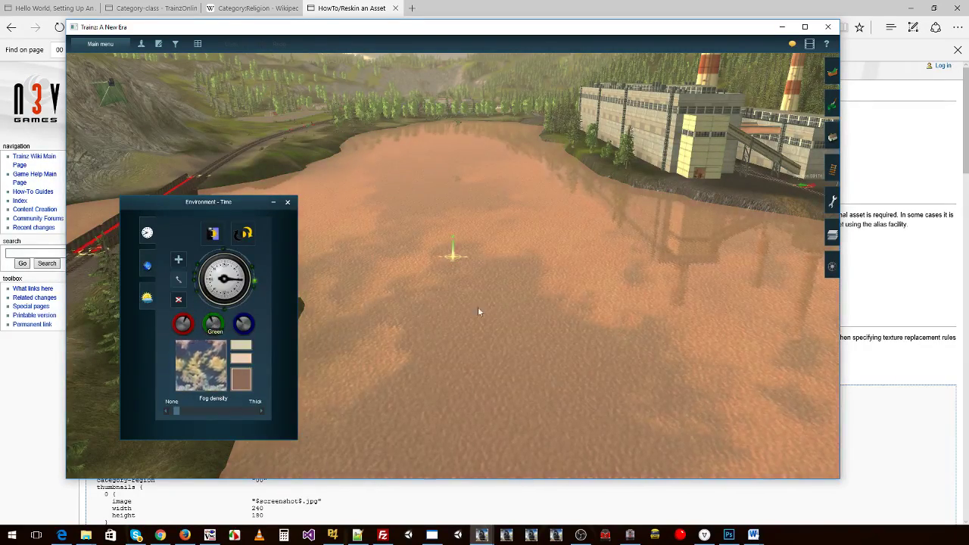
- Compare map and 3-D views and lower the Blue knob so the lake settles to muted grey
{"action": "key", "text": "m"}
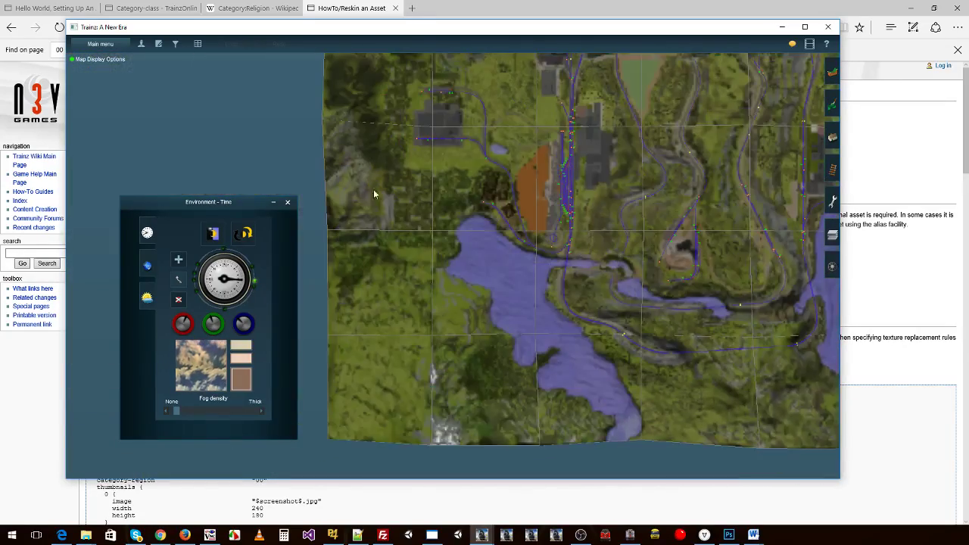
{"action": "key", "text": "m"}
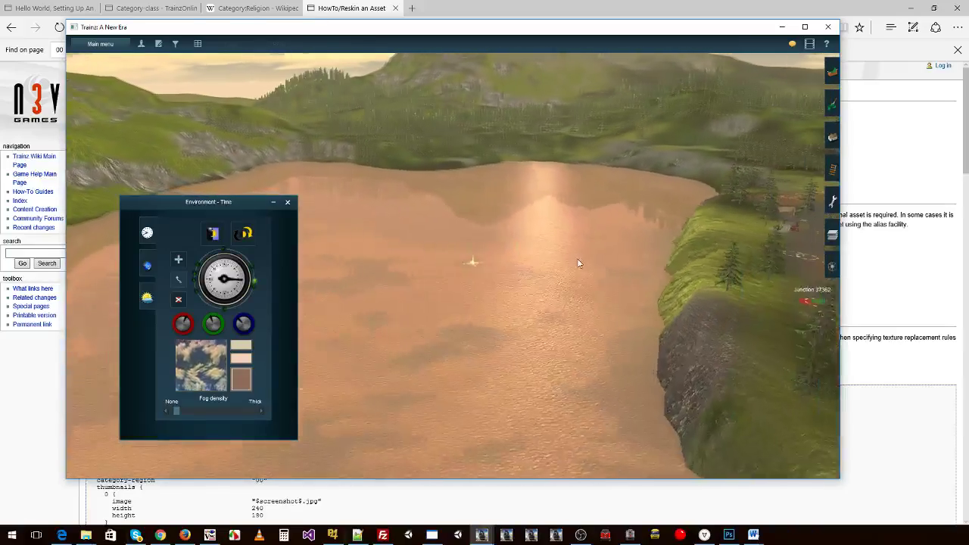
{"action": "key", "text": "m"}
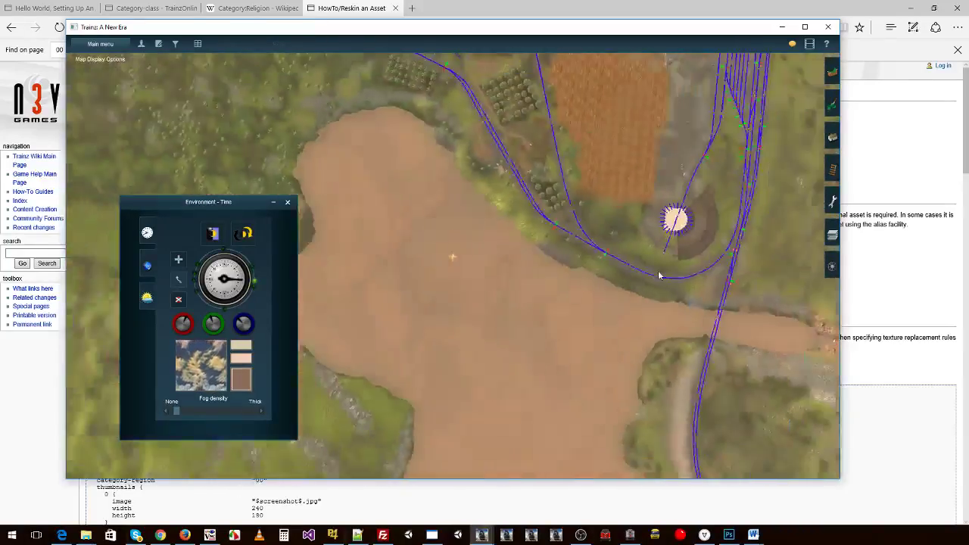
{"action": "key", "text": "m"}
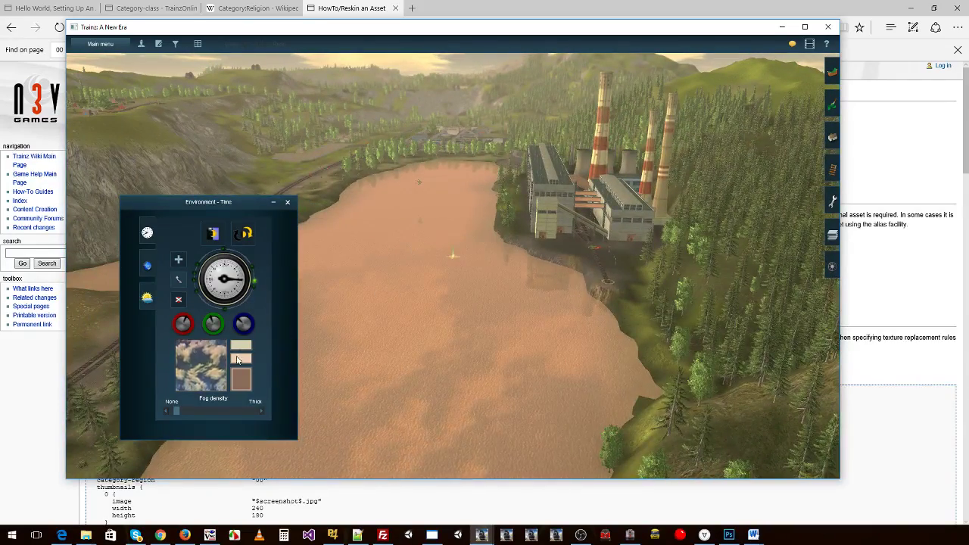
{"action": "mouse_move", "coordinate": [243, 324]}
{"action": "left_mouse_down"}
{"action": "mouse_move", "coordinate": [254, 327]}
{"action": "mouse_move", "coordinate": [169, 328]}
{"action": "mouse_move", "coordinate": [239, 327]}
{"action": "left_mouse_up"}
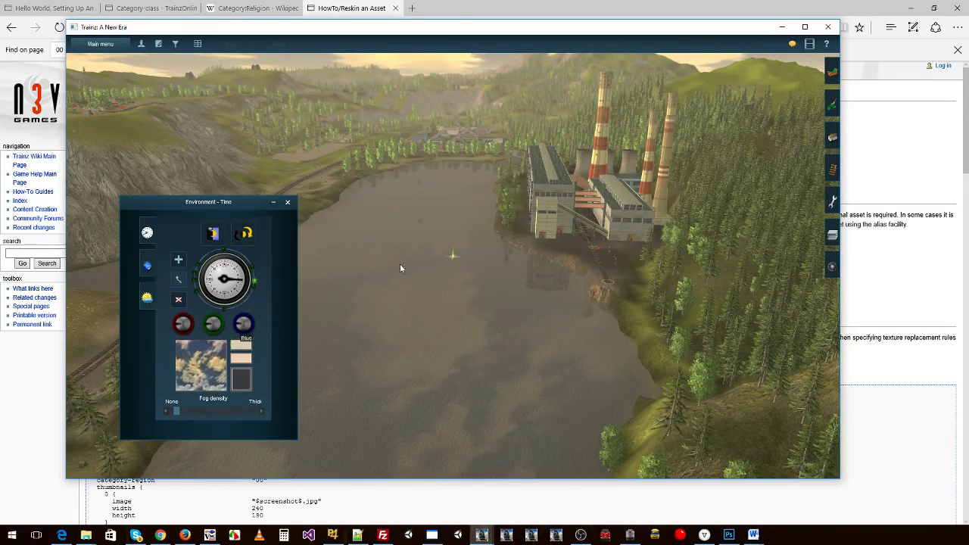
{"action": "right_click_drag", "start_coordinate": [399, 258], "coordinate": [475, 263]}
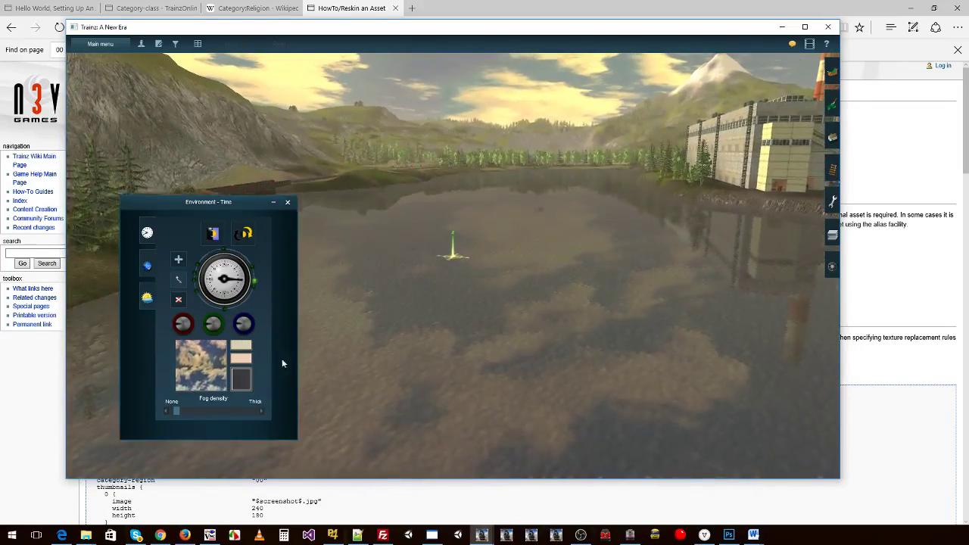
{"action": "mouse_move", "coordinate": [429, 260]}
{"action": "right_mouse_down"}
{"action": "mouse_move", "coordinate": [435, 240]}
{"action": "mouse_move", "coordinate": [345, 184]}
{"action": "right_mouse_up"}
- Pan around the route on the top-down map, then return to 3-D above a steep hillside
{"action": "key", "text": "m"}
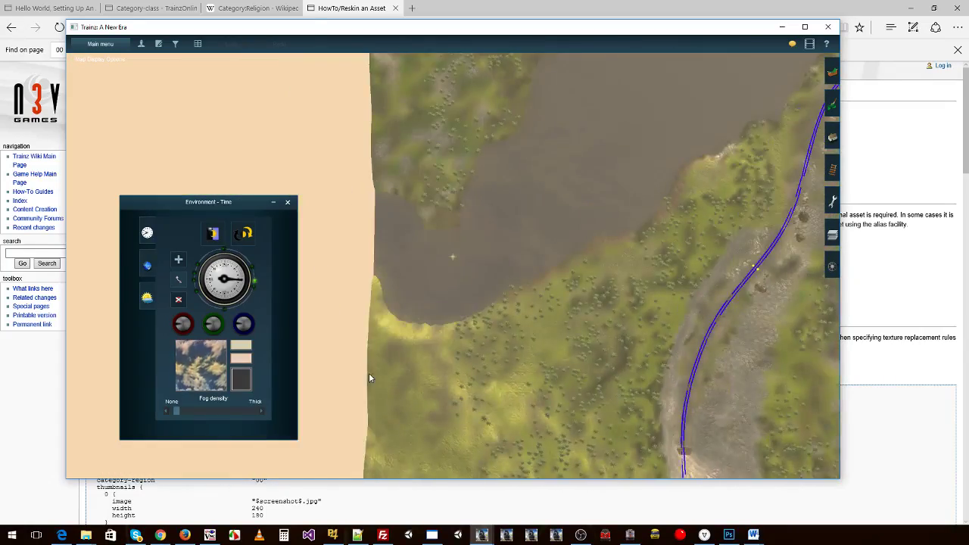
{"action": "right_click_drag", "start_coordinate": [368, 372], "coordinate": [455, 284]}
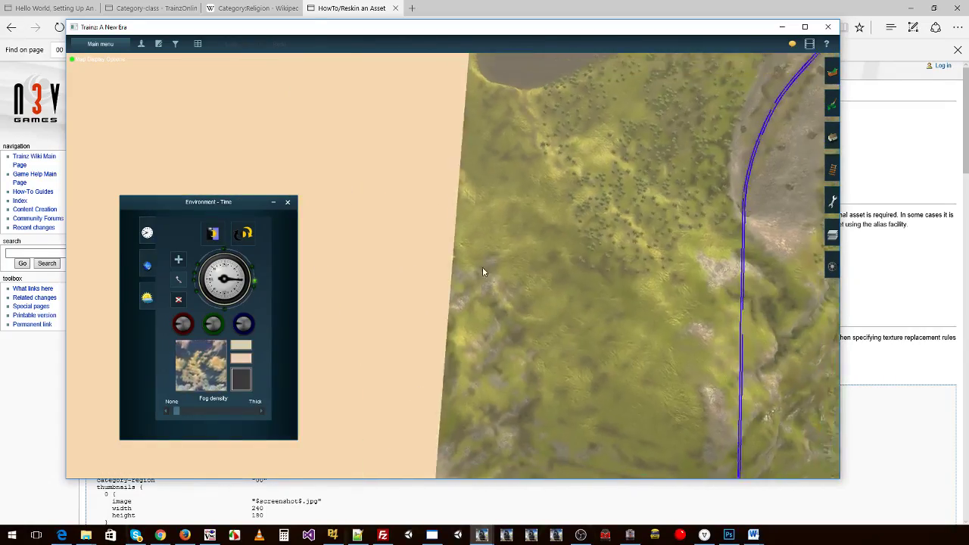
{"action": "key", "text": "m"}
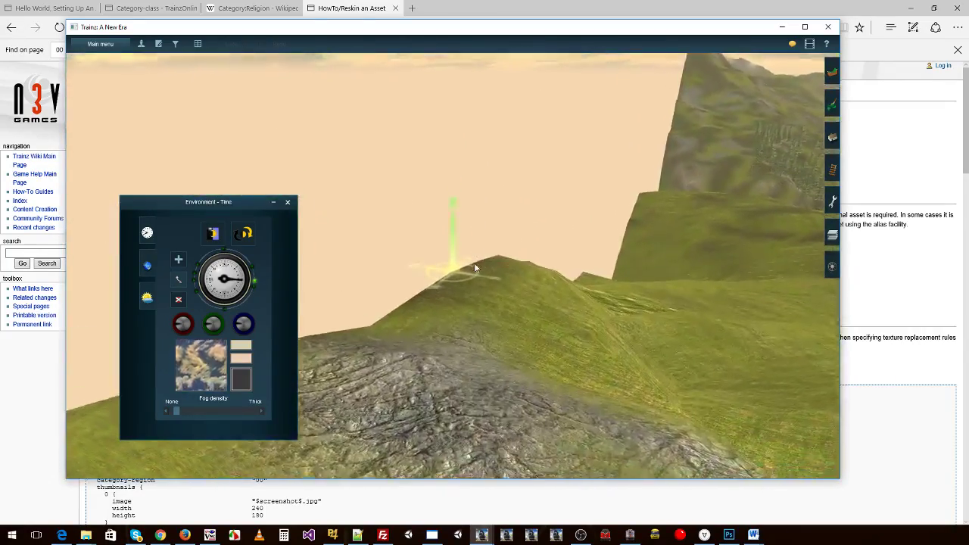
{"action": "mouse_move", "coordinate": [474, 263]}
{"action": "right_mouse_down"}
{"action": "mouse_move", "coordinate": [480, 238]}
{"action": "mouse_move", "coordinate": [445, 243]}
{"action": "mouse_move", "coordinate": [427, 300]}
{"action": "mouse_move", "coordinate": [437, 336]}
{"action": "right_mouse_up"}
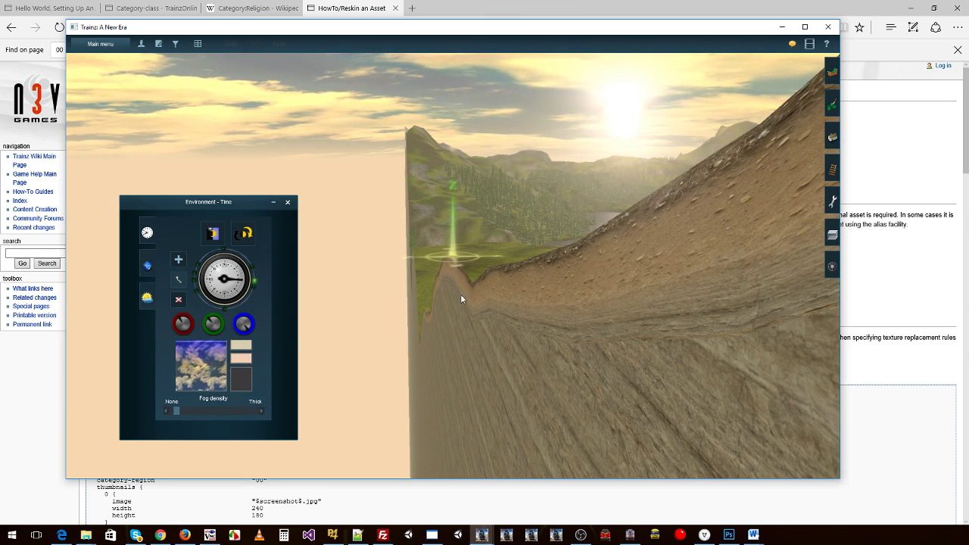
- Raise the view over the valley and turn the Red and Green knobs to pink the sky and clouds
{"action": "right_click_drag", "start_coordinate": [475, 282], "coordinate": [441, 240]}
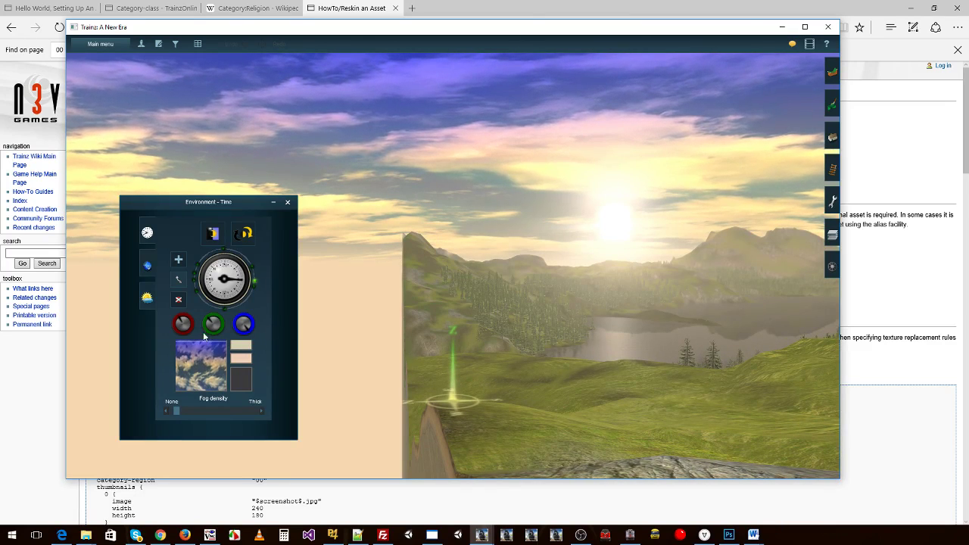
{"action": "left_click_drag", "start_coordinate": [183, 324], "coordinate": [206, 331]}
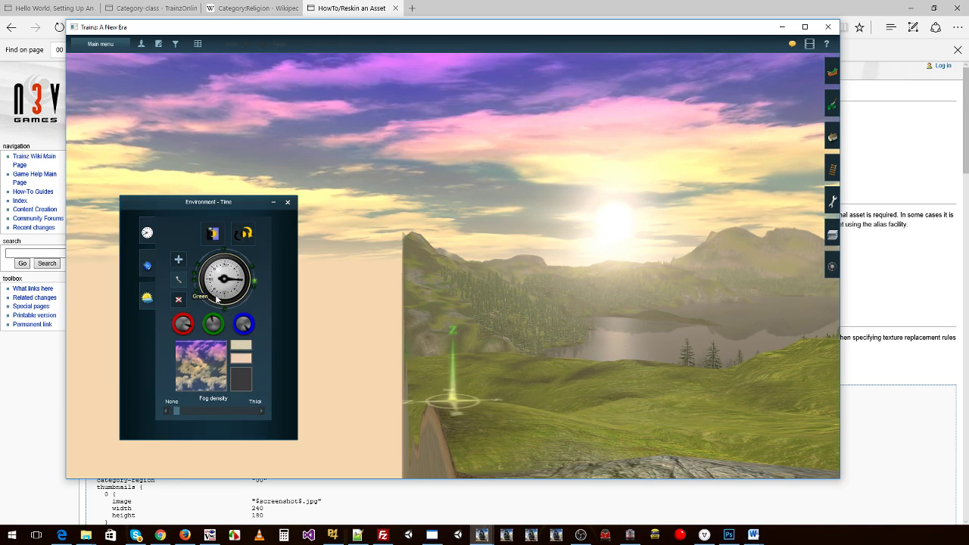
{"action": "left_click_drag", "start_coordinate": [227, 298], "coordinate": [217, 290]}
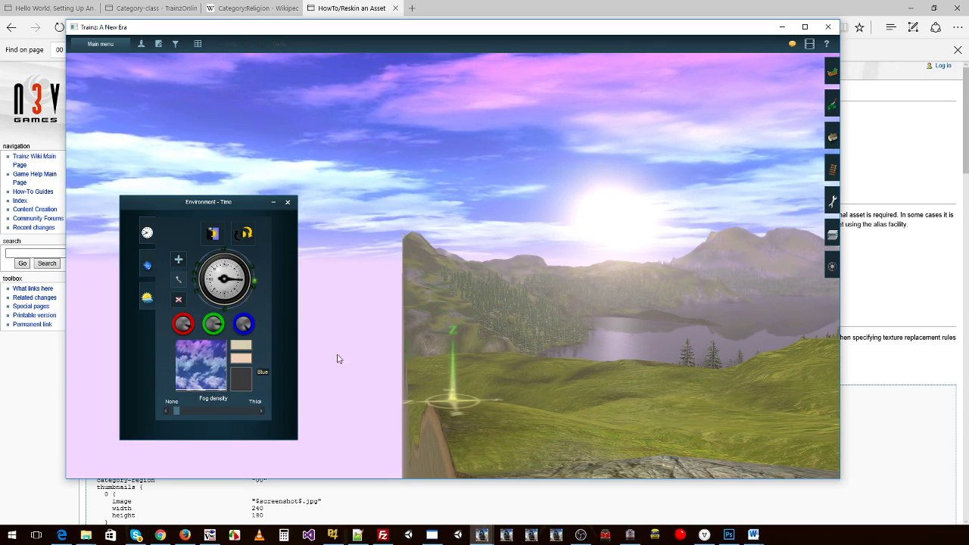
- Zoom and swing the camera out to a wide view of grassy hills and distant snowy peaks
{"action": "scroll", "coordinate": [393, 365], "scroll_direction": "up", "scroll_amount": 5}
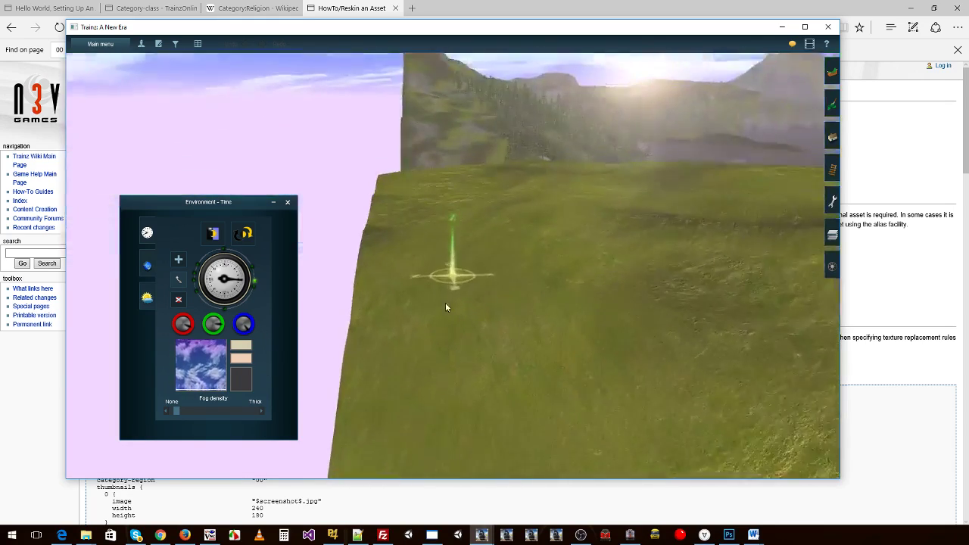
{"action": "scroll", "coordinate": [446, 300], "scroll_direction": "down", "scroll_amount": 5}
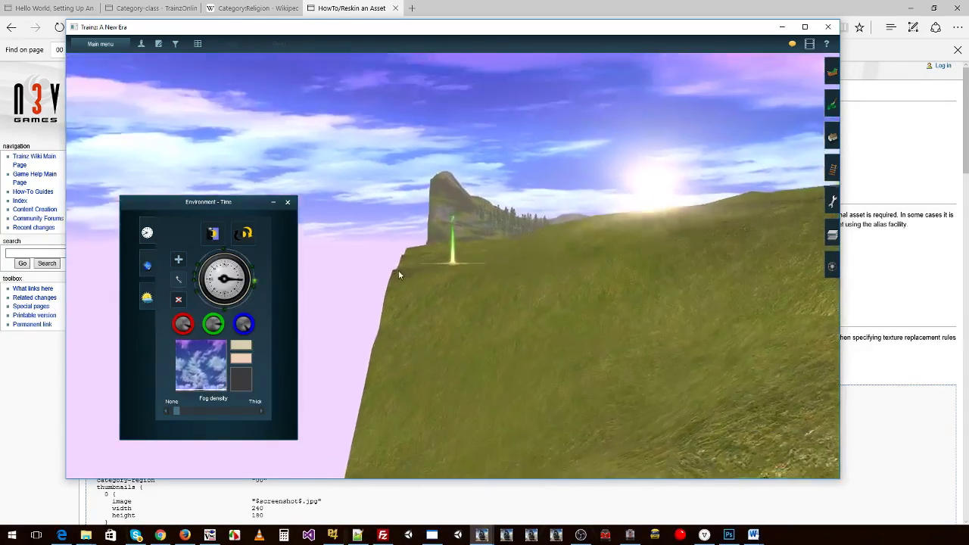
{"action": "scroll", "coordinate": [452, 328], "scroll_direction": "down", "scroll_amount": 5}
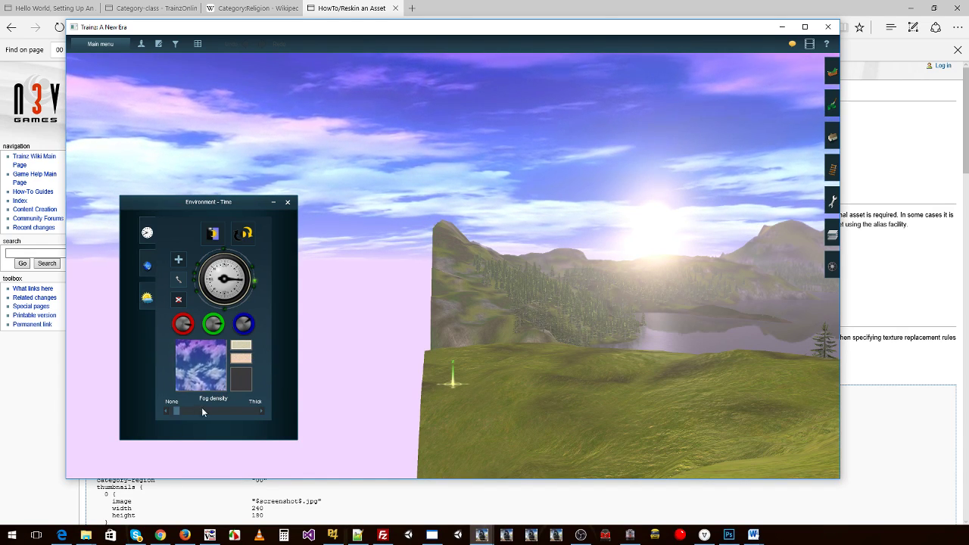
{"action": "scroll", "coordinate": [682, 374], "scroll_direction": "up", "scroll_amount": 5}
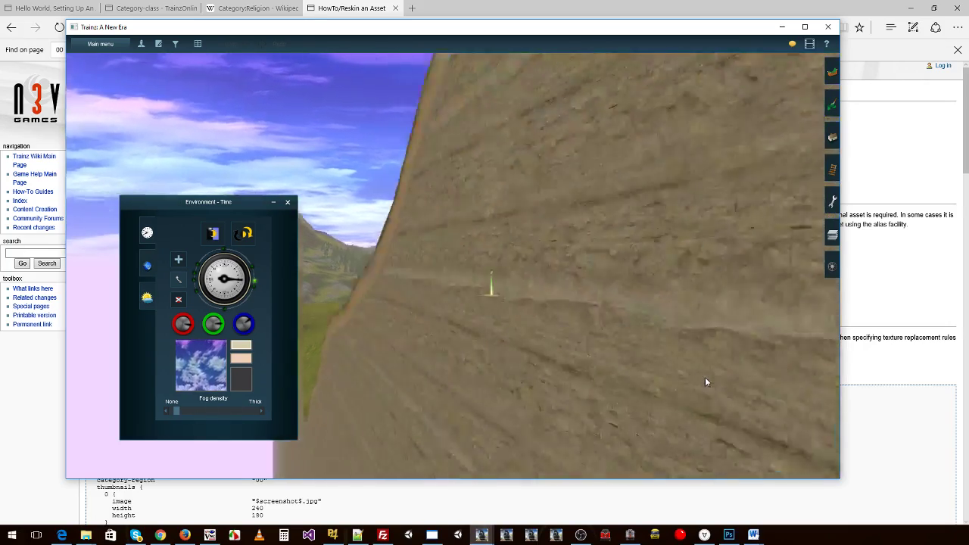
{"action": "scroll", "coordinate": [704, 375], "scroll_direction": "down", "scroll_amount": 5}
{"action": "mouse_move", "coordinate": [671, 295]}
{"action": "right_mouse_down"}
{"action": "mouse_move", "coordinate": [599, 215]}
{"action": "mouse_move", "coordinate": [536, 215]}
{"action": "mouse_move", "coordinate": [426, 250]}
{"action": "mouse_move", "coordinate": [345, 250]}
{"action": "mouse_move", "coordinate": [311, 270]}
{"action": "mouse_move", "coordinate": [341, 310]}
{"action": "mouse_move", "coordinate": [617, 275]}
{"action": "mouse_move", "coordinate": [654, 311]}
{"action": "mouse_move", "coordinate": [678, 357]}
{"action": "mouse_move", "coordinate": [666, 311]}
{"action": "mouse_move", "coordinate": [454, 262]}
{"action": "mouse_move", "coordinate": [343, 252]}
{"action": "mouse_move", "coordinate": [268, 133]}
{"action": "mouse_move", "coordinate": [454, 229]}
{"action": "mouse_move", "coordinate": [404, 260]}
{"action": "mouse_move", "coordinate": [415, 266]}
{"action": "mouse_move", "coordinate": [394, 168]}
{"action": "mouse_move", "coordinate": [388, 246]}
{"action": "mouse_move", "coordinate": [341, 265]}
{"action": "right_mouse_up"}
{"action": "scroll", "coordinate": [343, 311], "scroll_direction": "down", "scroll_amount": 3}
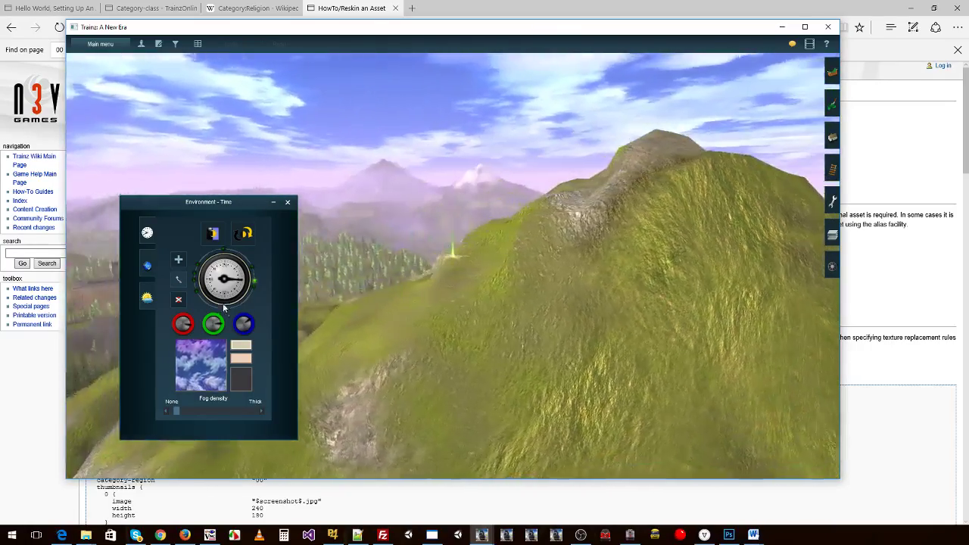
- Turn the Time of day dial to bright daylight while tilting down onto the forested valley
{"action": "left_click", "coordinate": [243, 286]}
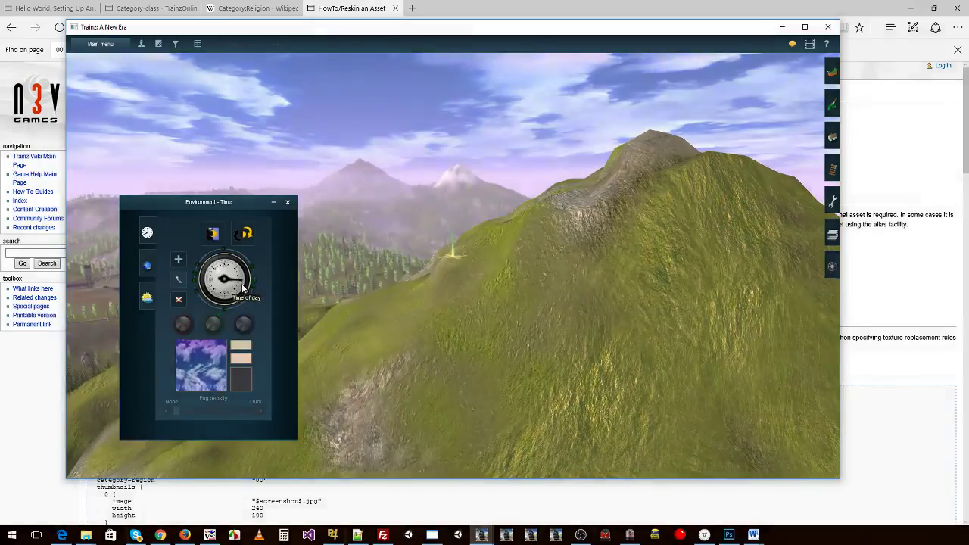
{"action": "left_click_drag", "start_coordinate": [243, 287], "coordinate": [252, 284]}
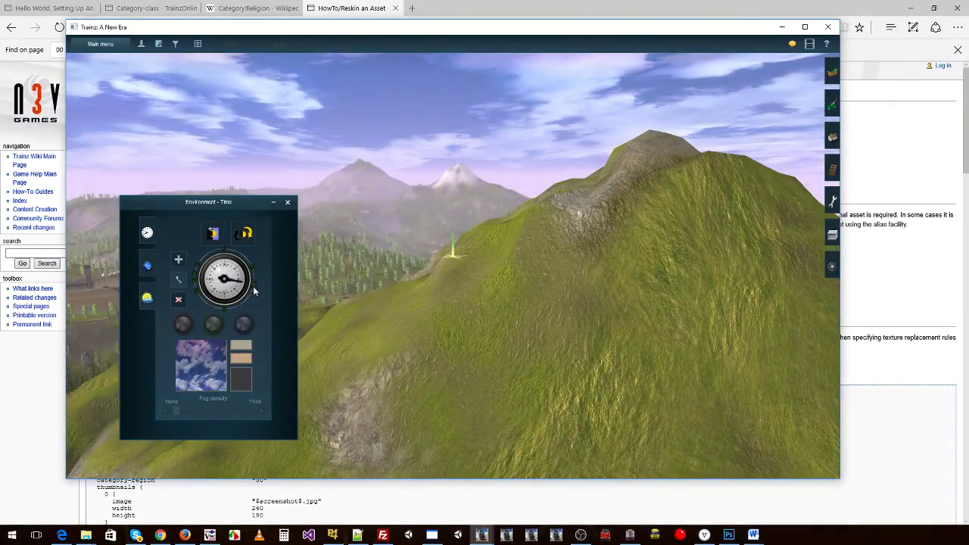
{"action": "mouse_move", "coordinate": [252, 286]}
{"action": "left_mouse_down"}
{"action": "mouse_move", "coordinate": [257, 292]}
{"action": "mouse_move", "coordinate": [256, 280]}
{"action": "left_mouse_up"}
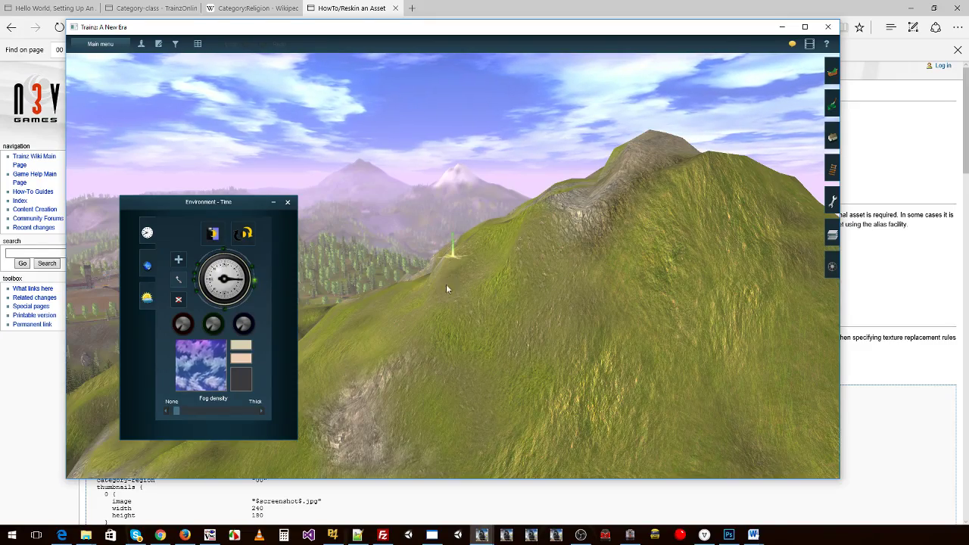
{"action": "mouse_move", "coordinate": [355, 252]}
{"action": "right_mouse_down"}
{"action": "mouse_move", "coordinate": [351, 280]}
{"action": "mouse_move", "coordinate": [421, 322]}
{"action": "mouse_move", "coordinate": [448, 267]}
{"action": "right_mouse_up"}
{"action": "scroll", "coordinate": [448, 266], "scroll_direction": "down", "scroll_amount": 5}
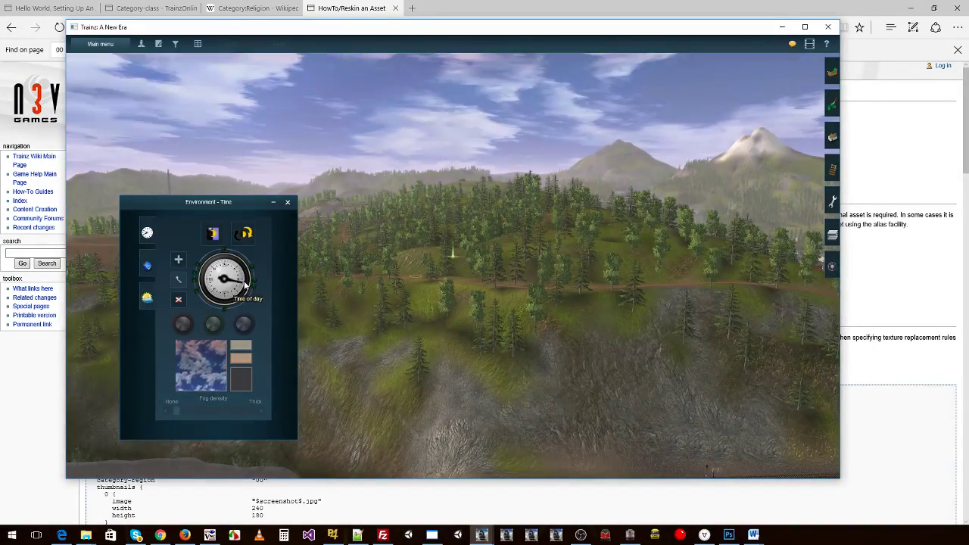
{"action": "mouse_move", "coordinate": [245, 284]}
{"action": "left_mouse_down"}
{"action": "mouse_move", "coordinate": [230, 303]}
{"action": "mouse_move", "coordinate": [209, 291]}
{"action": "left_mouse_up"}
{"action": "right_click_drag", "start_coordinate": [474, 231], "coordinate": [551, 312]}
{"action": "scroll", "coordinate": [551, 312], "scroll_direction": "up", "scroll_amount": 5}
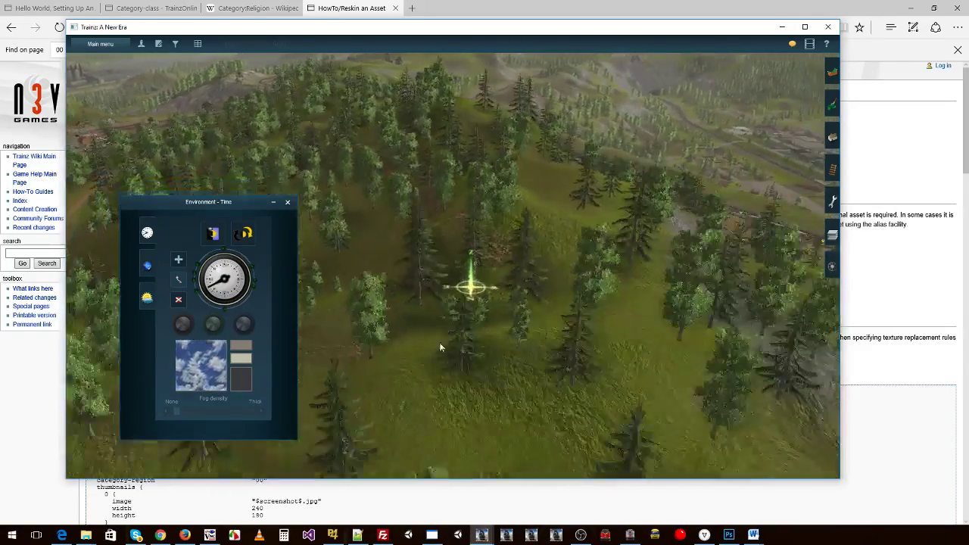
{"action": "scroll", "coordinate": [465, 302], "scroll_direction": "down", "scroll_amount": 5}
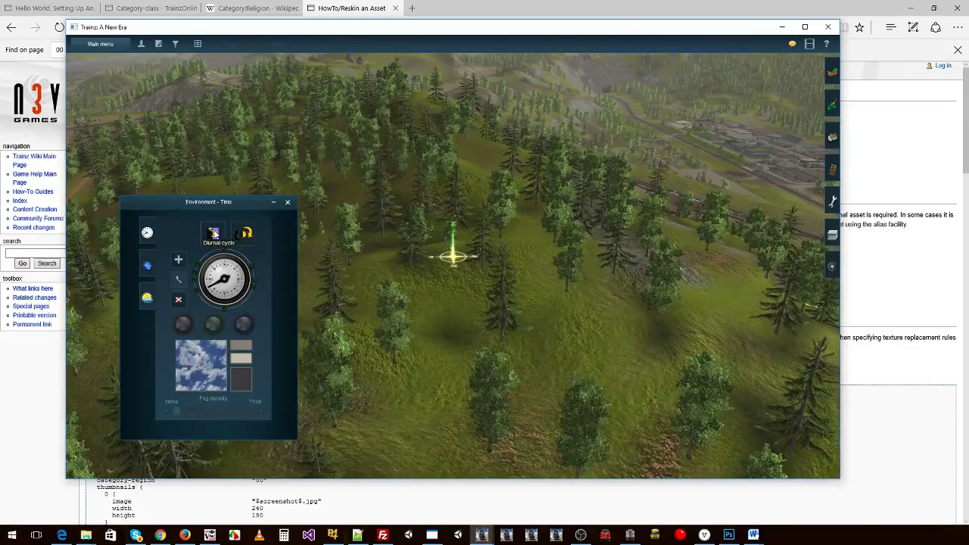
- Run the diurnal cycle briefly, reset to daytime, and orbit toward the mountains and village
{"action": "left_click", "coordinate": [243, 234]}
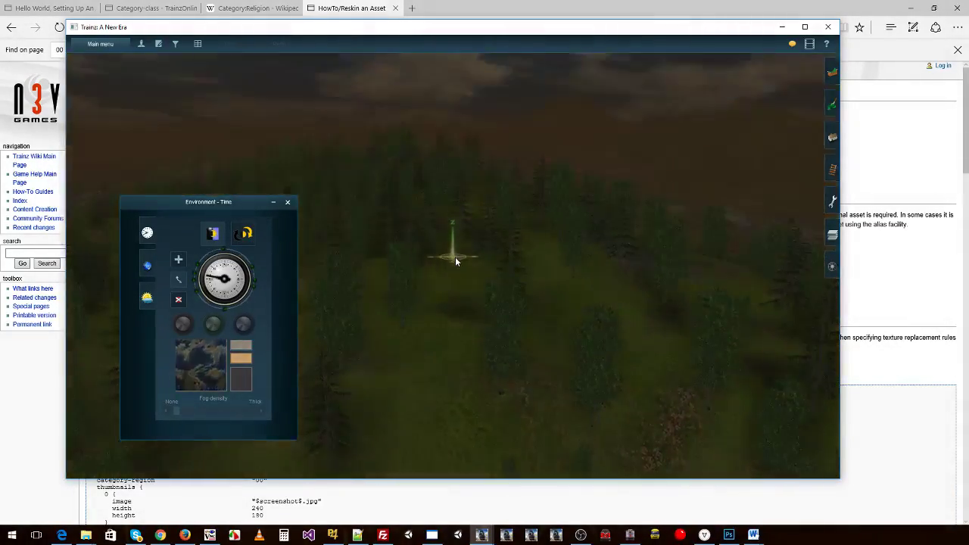
{"action": "left_click_drag", "start_coordinate": [234, 296], "coordinate": [250, 284]}
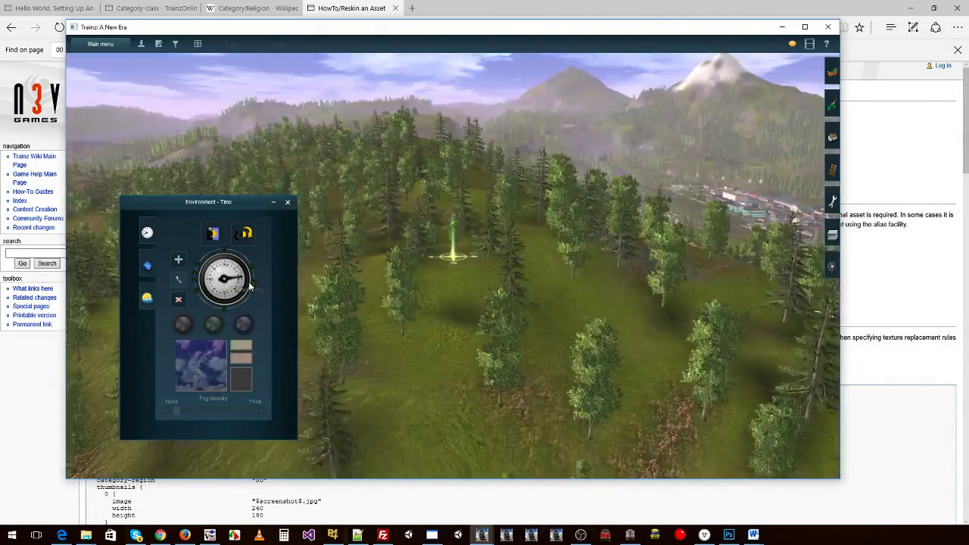
{"action": "left_click", "coordinate": [215, 236]}
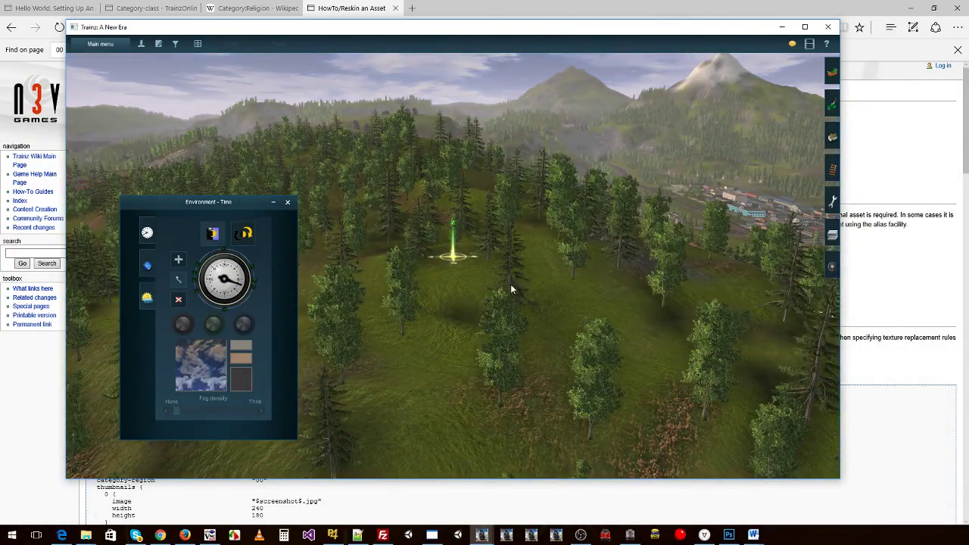
{"action": "key", "text": "Right"}
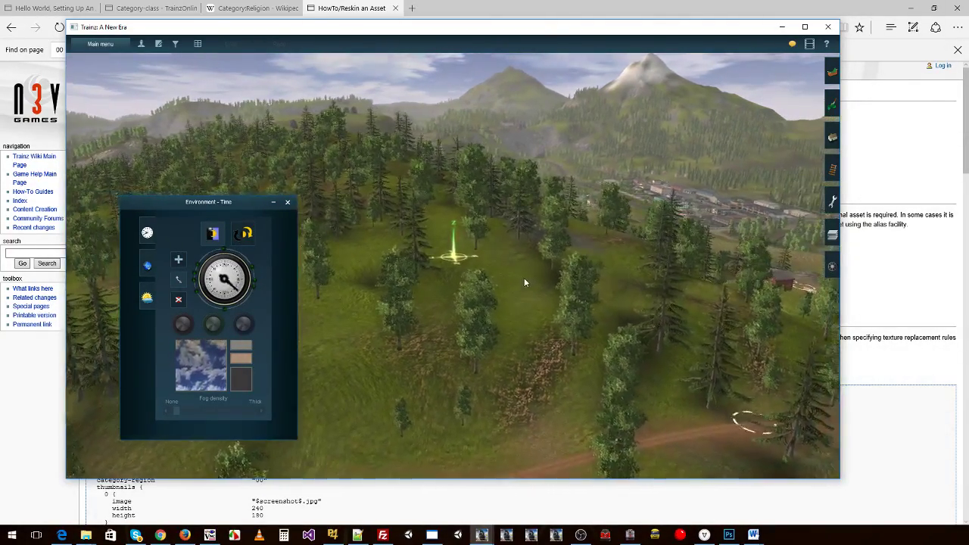
{"action": "right_click_drag", "start_coordinate": [616, 280], "coordinate": [361, 253]}
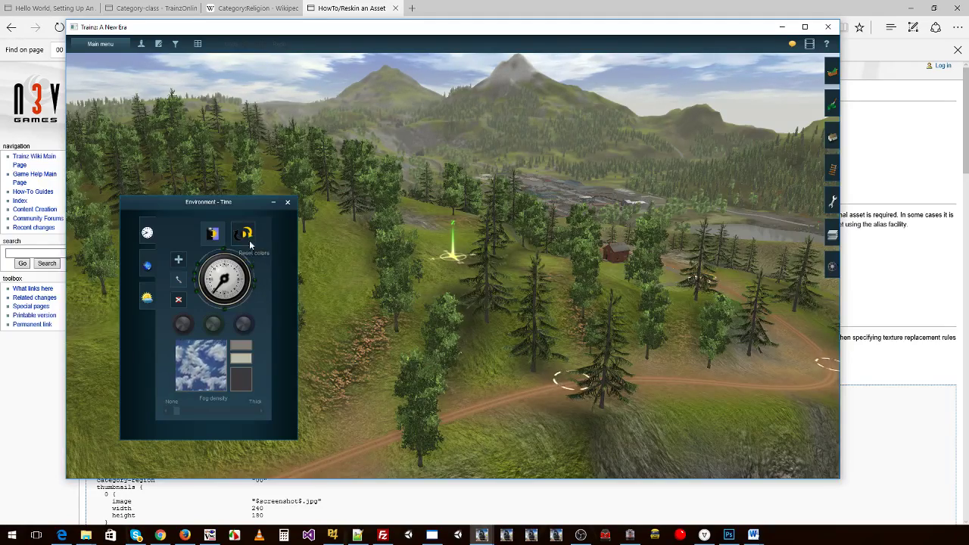
- Reset the environment colours to defaults and set the time of day to midday
{"action": "left_click", "coordinate": [256, 283]}
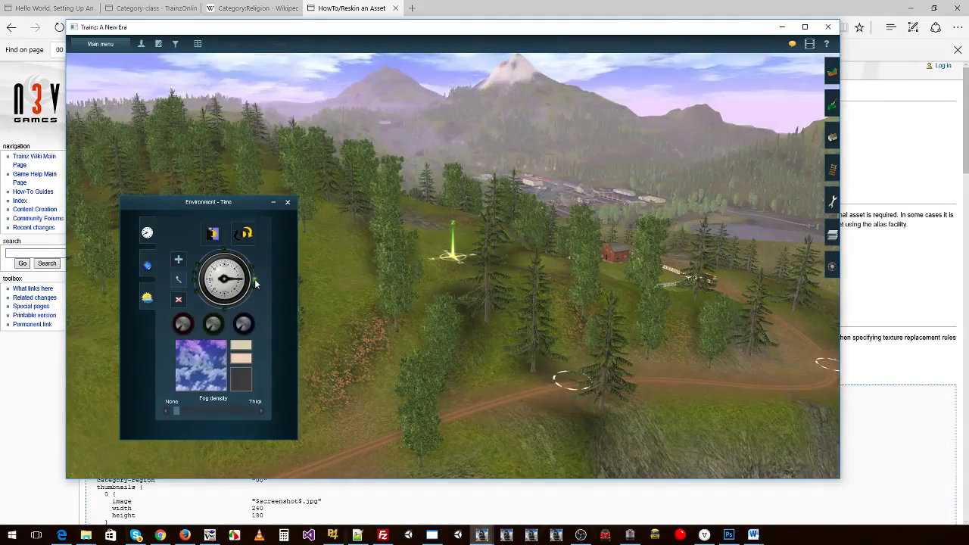
{"action": "left_click", "coordinate": [247, 235]}
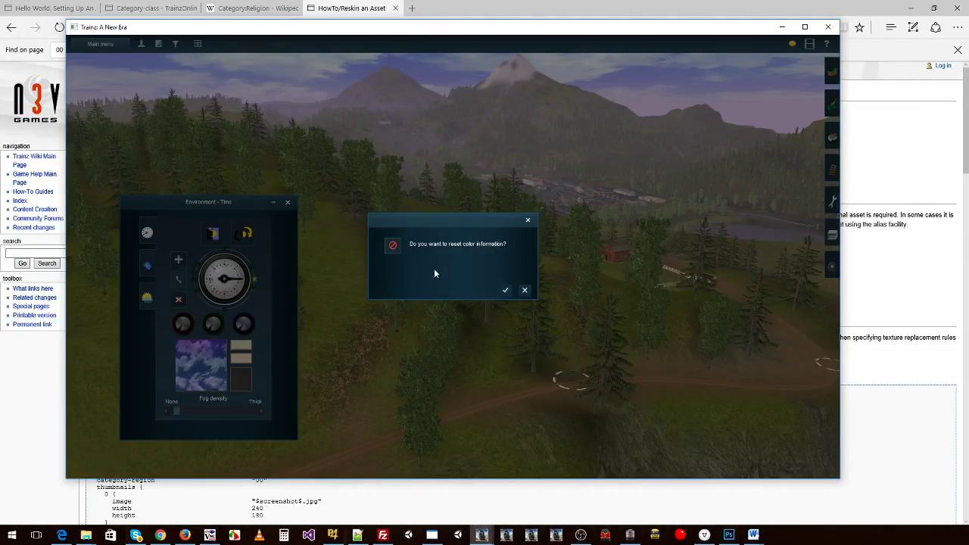
{"action": "left_click", "coordinate": [506, 290]}
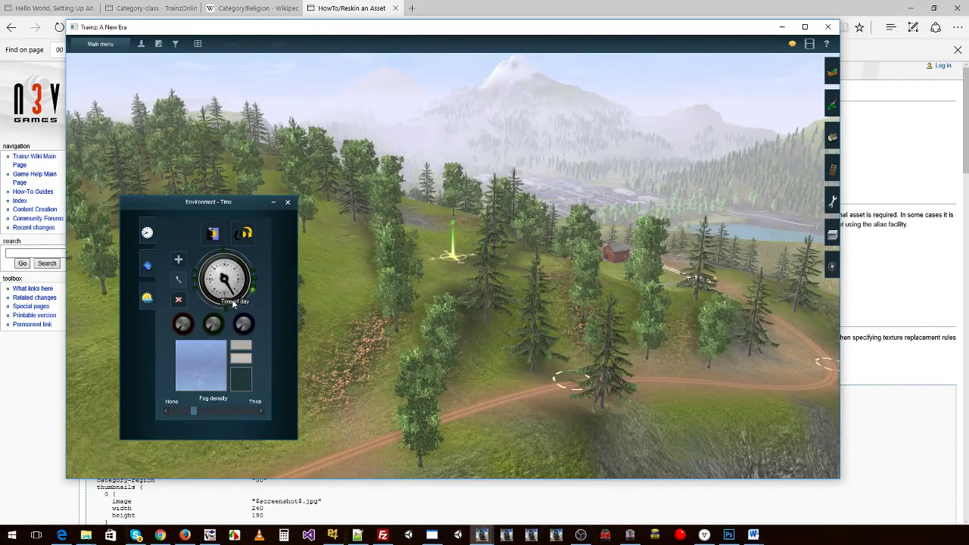
{"action": "left_click", "coordinate": [253, 288]}
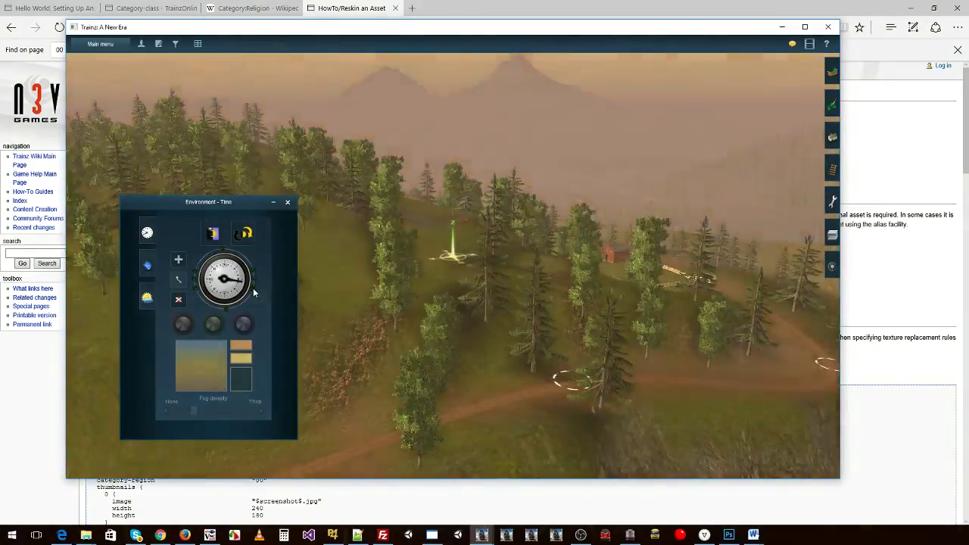
{"action": "mouse_move", "coordinate": [253, 288]}
{"action": "left_mouse_down"}
{"action": "mouse_move", "coordinate": [195, 284]}
{"action": "mouse_move", "coordinate": [212, 259]}
{"action": "mouse_move", "coordinate": [268, 283]}
{"action": "mouse_move", "coordinate": [261, 296]}
{"action": "left_mouse_up"}
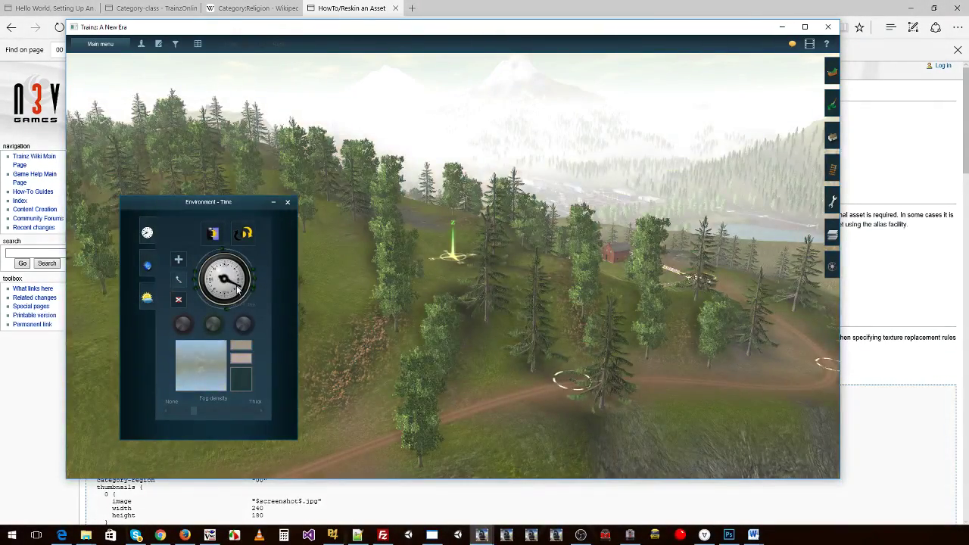
{"action": "left_click_drag", "start_coordinate": [261, 296], "coordinate": [208, 299]}
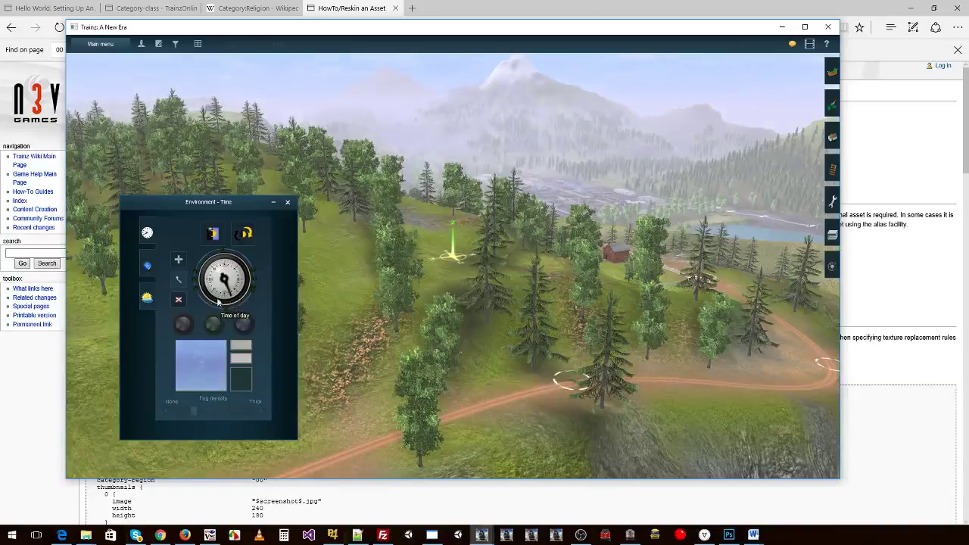
- Move over the lake and tint its water from blue to grey
{"action": "key", "text": "Up"}
{"action": "key", "text": "Up"}
{"action": "key", "text": "Up"}
{"action": "key", "text": "Up"}
{"action": "key", "text": "Up"}
{"action": "key", "text": "Up"}
{"action": "key", "text": "Up"}
{"action": "key", "text": "Up"}
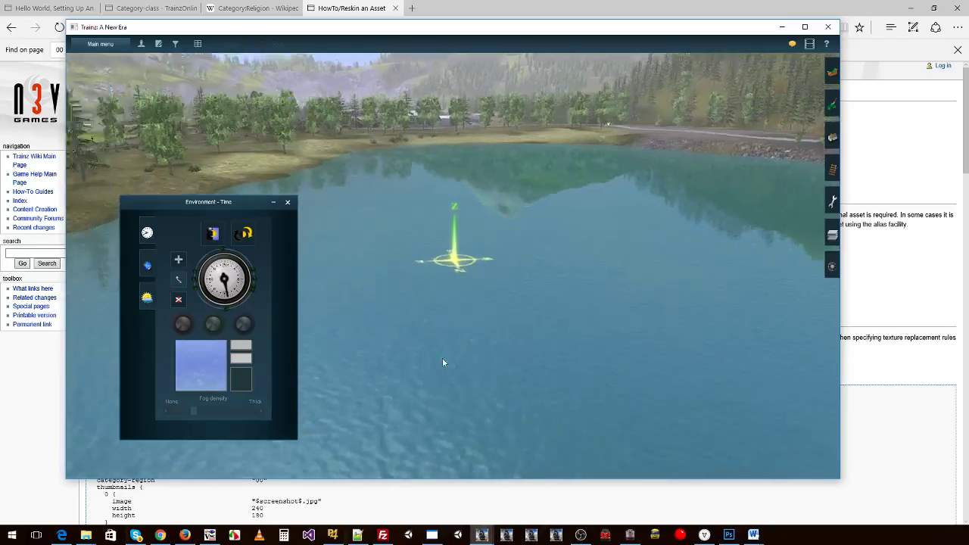
{"action": "scroll", "coordinate": [415, 359], "scroll_direction": "down", "scroll_amount": 3}
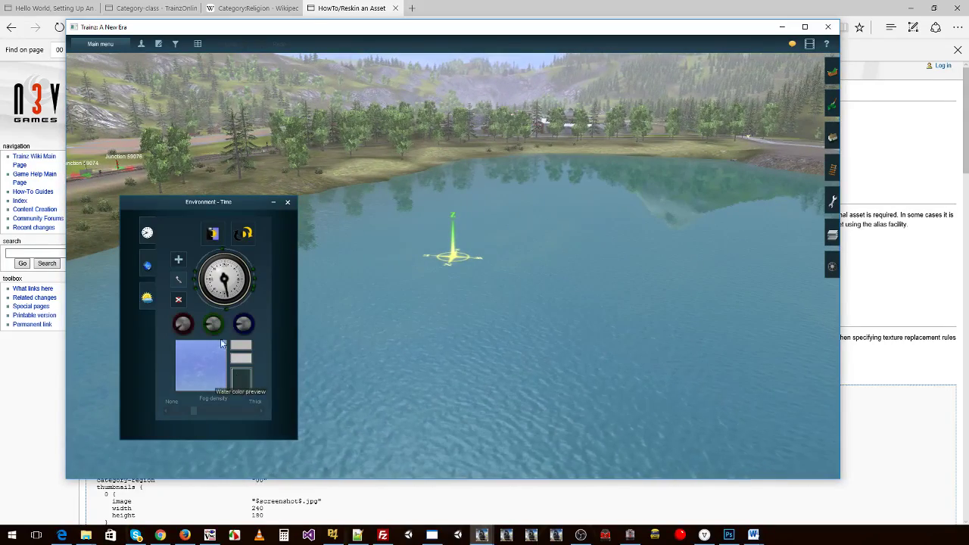
{"action": "left_click_drag", "start_coordinate": [177, 327], "coordinate": [174, 329]}
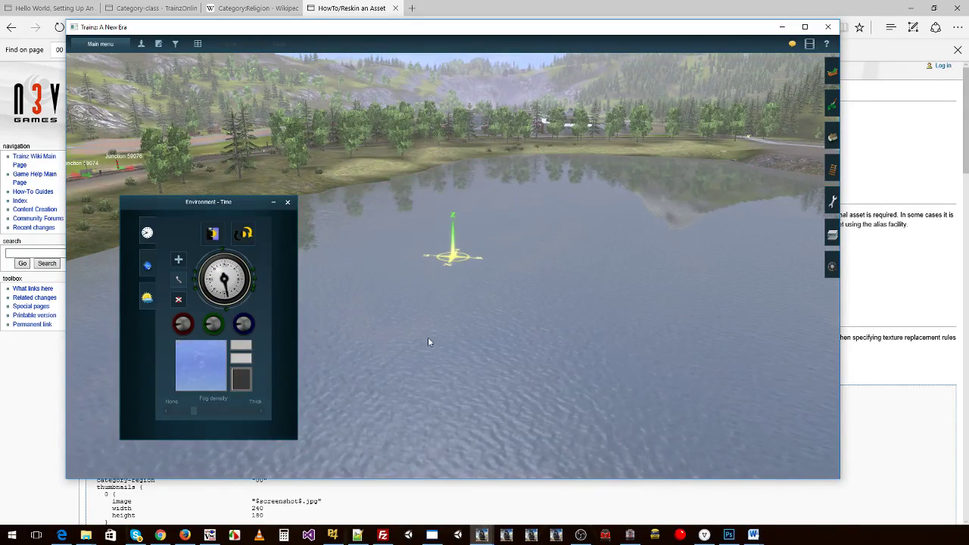
- Switch the Environment panel from Location to the sky, weather, wind and water settings
{"action": "left_click", "coordinate": [148, 266]}
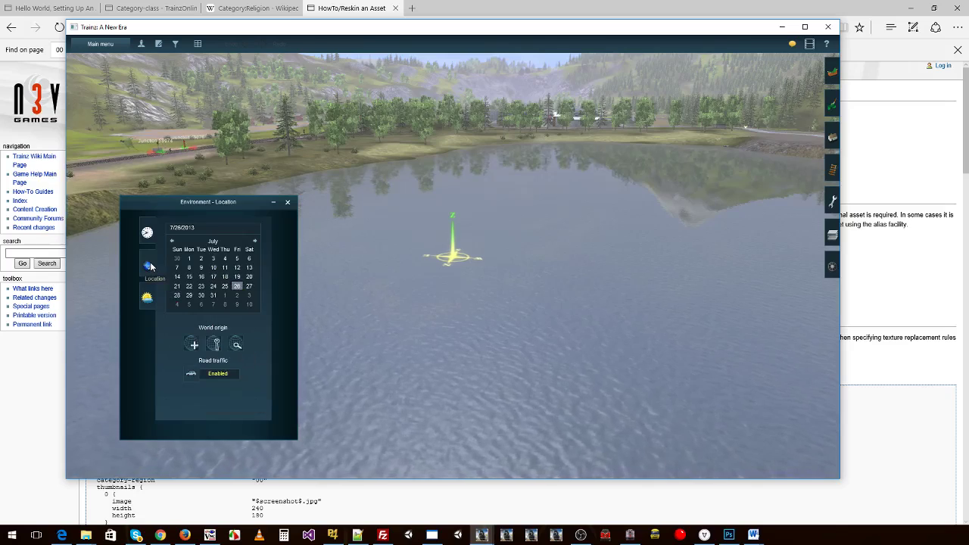
{"action": "left_click", "coordinate": [149, 296]}
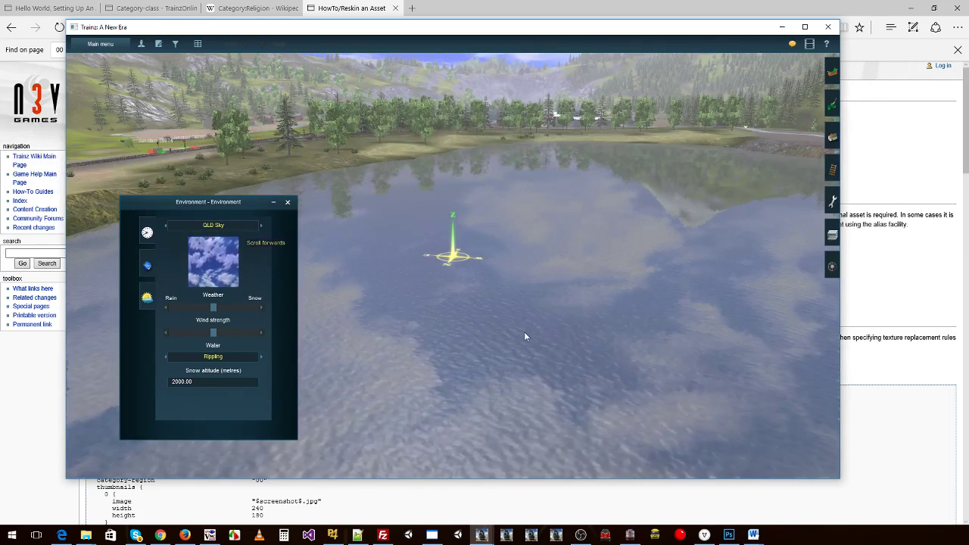
{"action": "scroll", "coordinate": [524, 332], "scroll_direction": "down", "scroll_amount": 5}
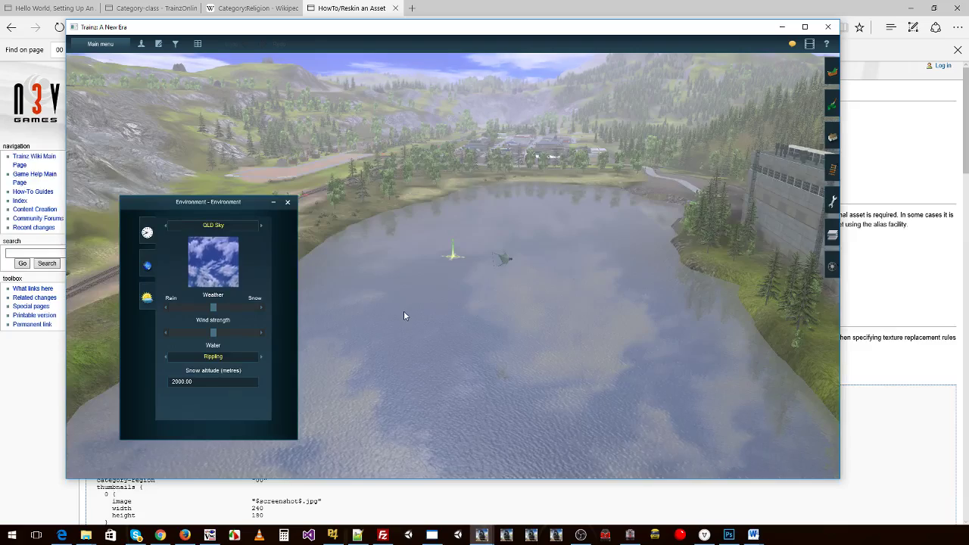
{"action": "scroll", "coordinate": [416, 303], "scroll_direction": "up", "scroll_amount": 5}
{"action": "scroll", "coordinate": [427, 298], "scroll_direction": "down", "scroll_amount": 3}
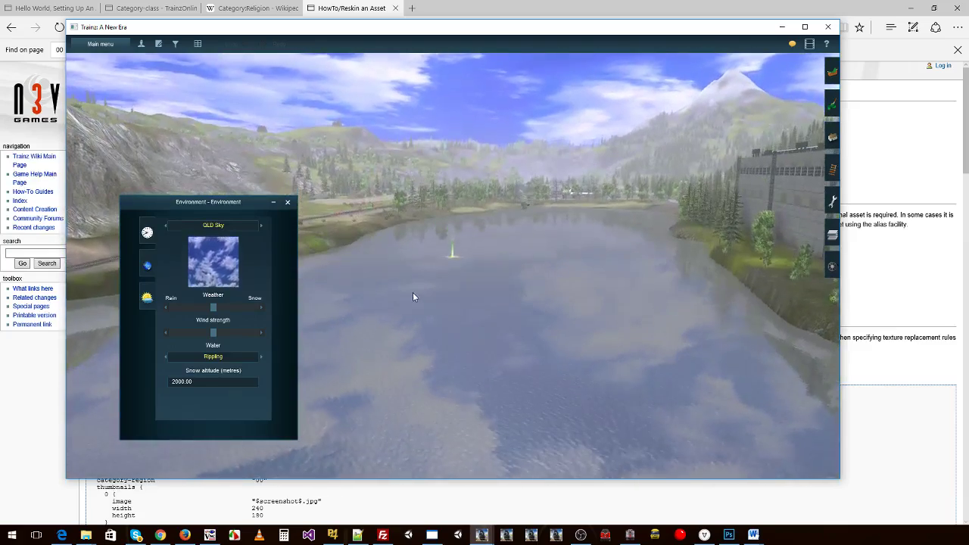
- Cycle the sky preset past Medium Clouds to More Clouds
{"action": "left_click", "coordinate": [261, 225]}
{"action": "left_click", "coordinate": [260, 225]}
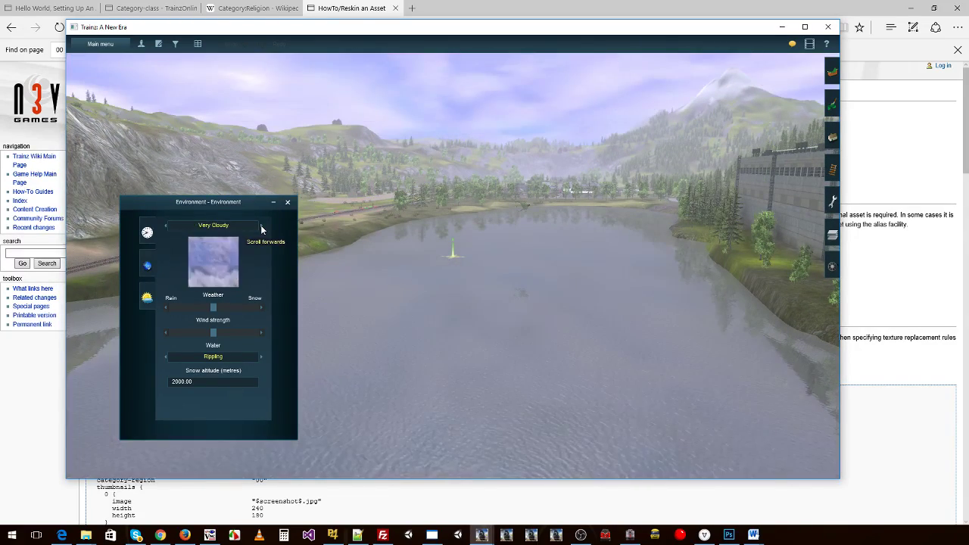
{"action": "left_click", "coordinate": [261, 225]}
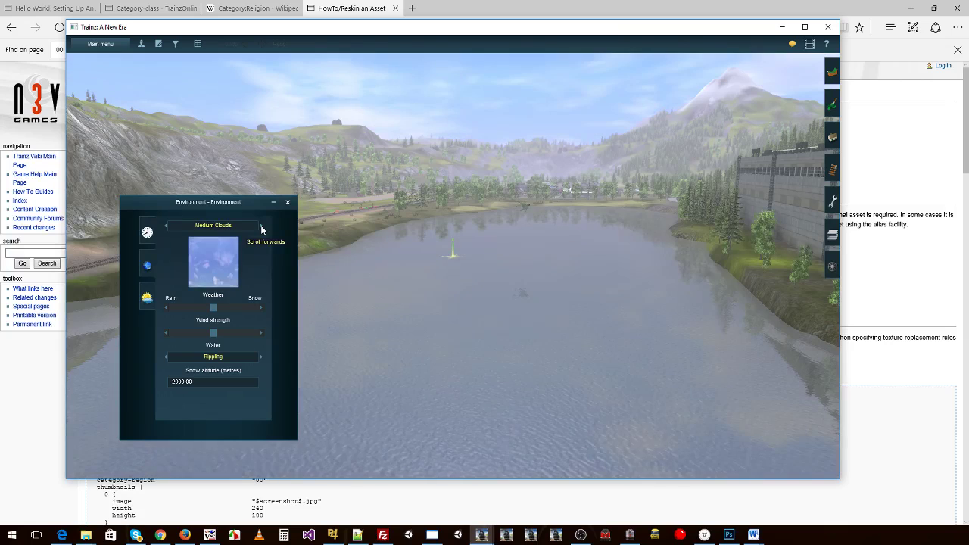
{"action": "left_click", "coordinate": [260, 224]}
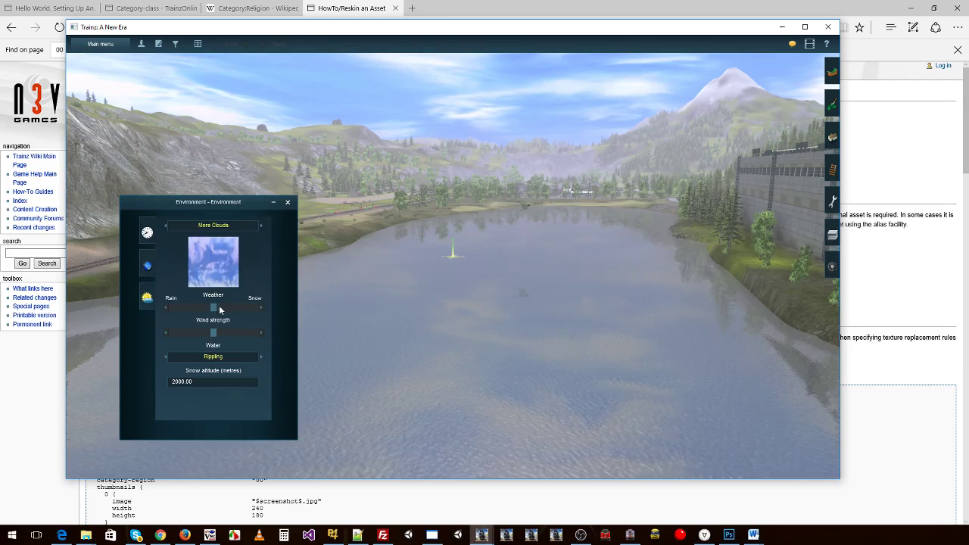
- Try the weather slider toward snow, then rain, and leave it mid-way
{"action": "left_click_drag", "start_coordinate": [223, 309], "coordinate": [236, 309]}
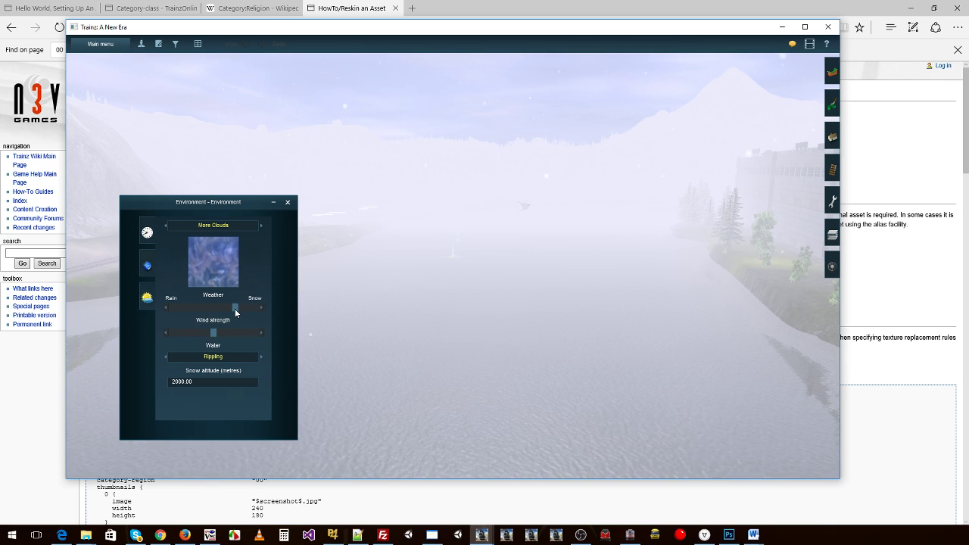
{"action": "left_click_drag", "start_coordinate": [235, 309], "coordinate": [196, 310]}
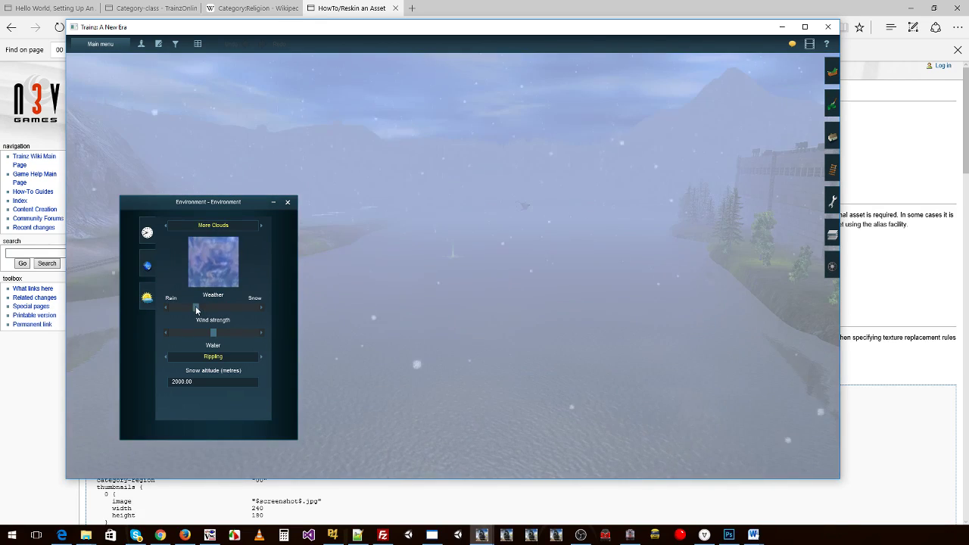
{"action": "left_click_drag", "start_coordinate": [194, 309], "coordinate": [215, 310]}
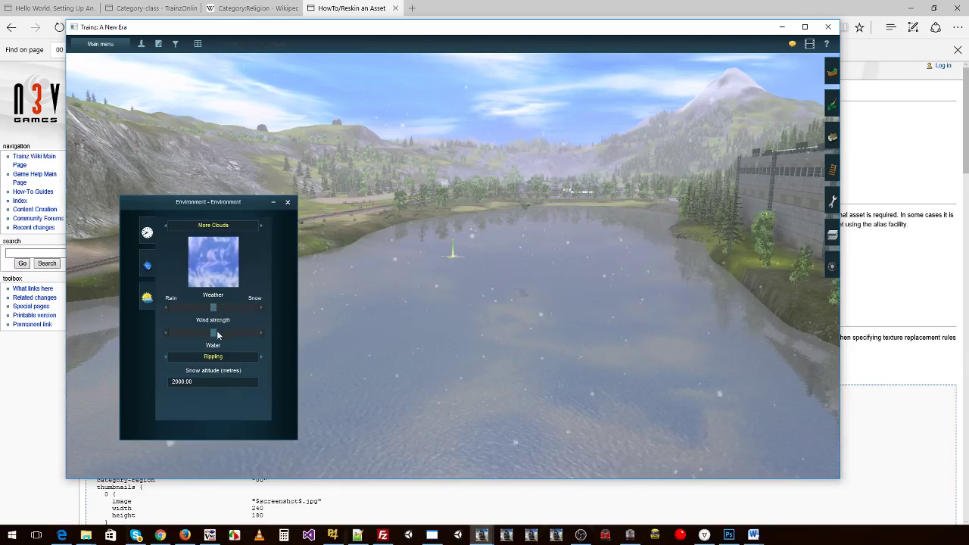
- Sweep wind strength from near maximum to minimum by the factory pines, then settle at medium
{"action": "right_click_drag", "start_coordinate": [427, 311], "coordinate": [553, 271]}
{"action": "scroll", "coordinate": [552, 272], "scroll_direction": "up", "scroll_amount": 3}
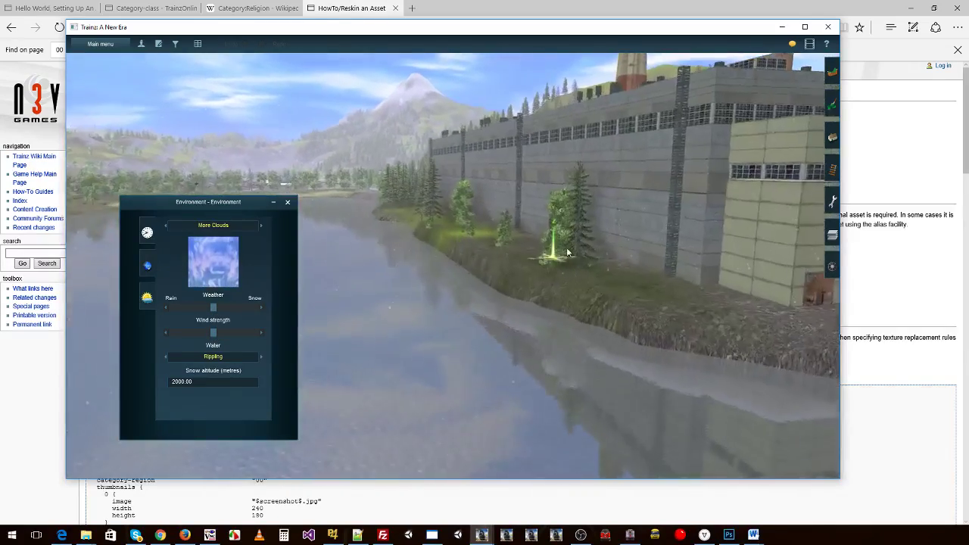
{"action": "left_click_drag", "start_coordinate": [215, 333], "coordinate": [258, 333]}
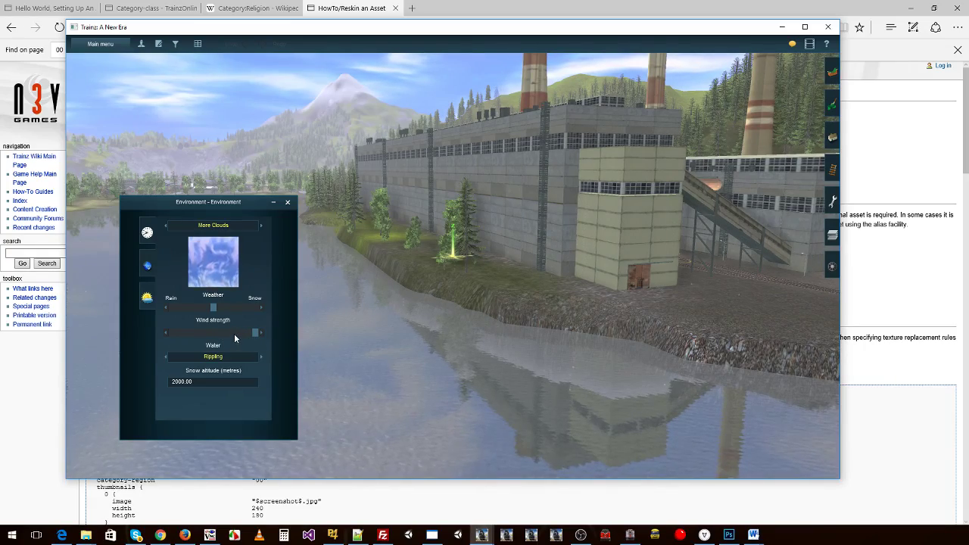
{"action": "scroll", "coordinate": [576, 223], "scroll_direction": "up", "scroll_amount": 5}
{"action": "scroll", "coordinate": [545, 258], "scroll_direction": "up", "scroll_amount": 3}
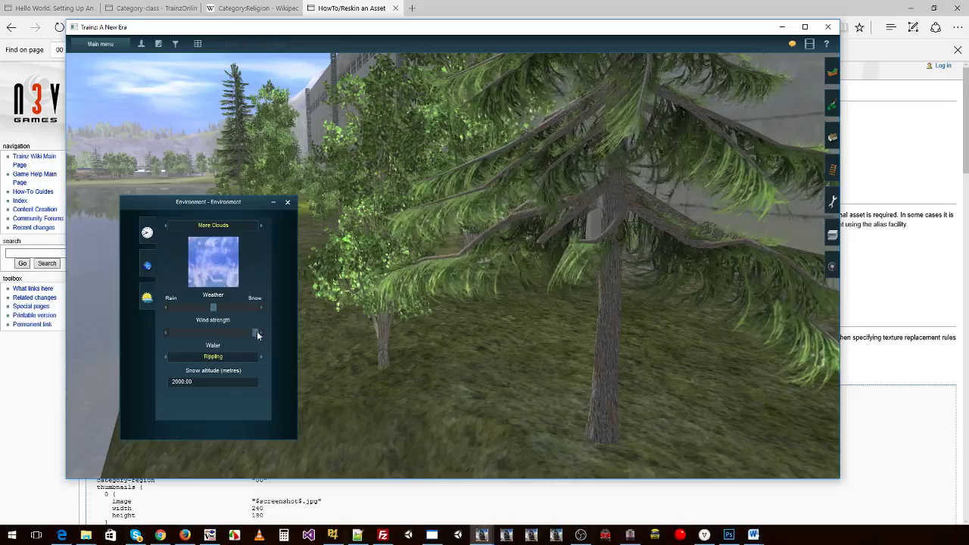
{"action": "left_click_drag", "start_coordinate": [255, 333], "coordinate": [173, 333]}
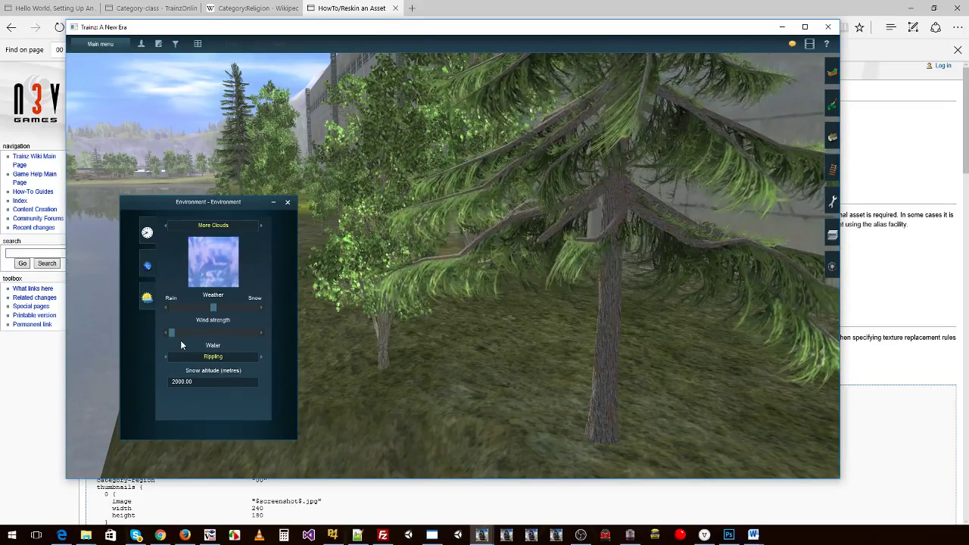
{"action": "left_click_drag", "start_coordinate": [174, 333], "coordinate": [212, 333]}
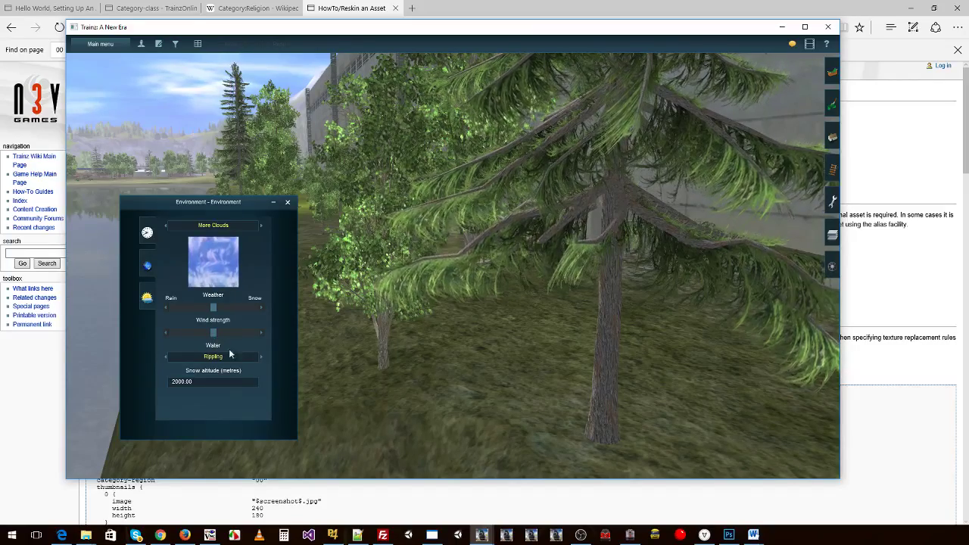
- Frame the river and cycle the water surface through Rough, Slower Ripples and Big Ripples
{"action": "left_click", "coordinate": [397, 346]}
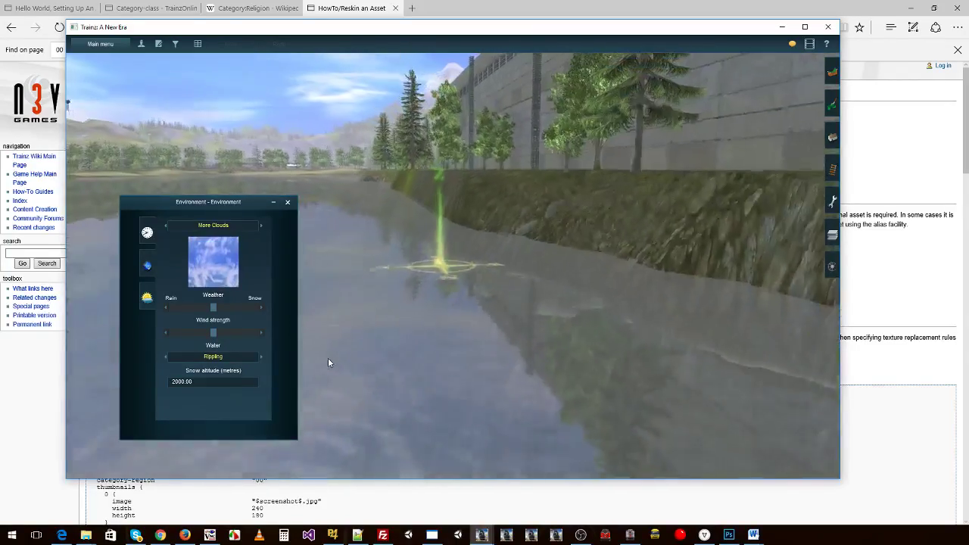
{"action": "scroll", "coordinate": [328, 360], "scroll_direction": "down", "scroll_amount": 5}
{"action": "mouse_move", "coordinate": [328, 360]}
{"action": "right_mouse_down"}
{"action": "mouse_move", "coordinate": [403, 415]}
{"action": "mouse_move", "coordinate": [395, 392]}
{"action": "right_mouse_up"}
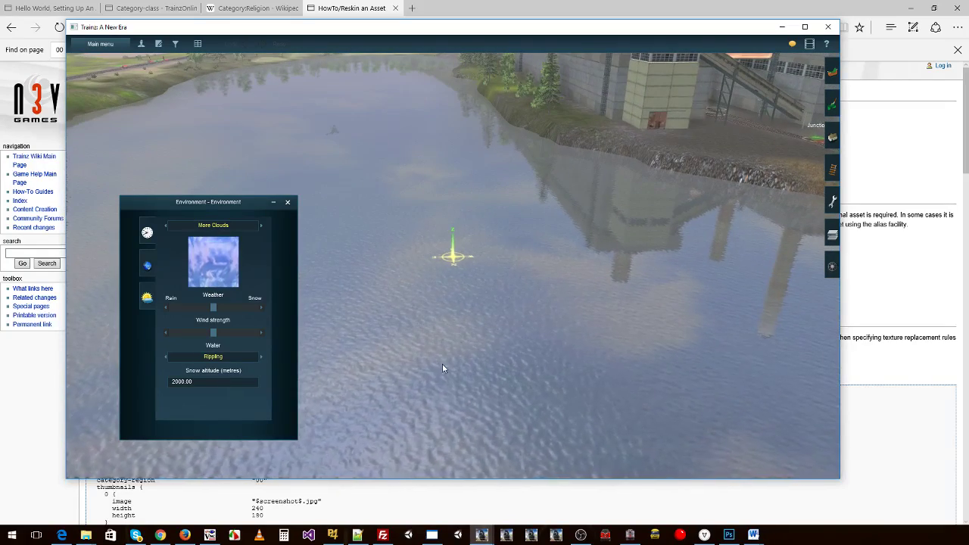
{"action": "left_click", "coordinate": [261, 356]}
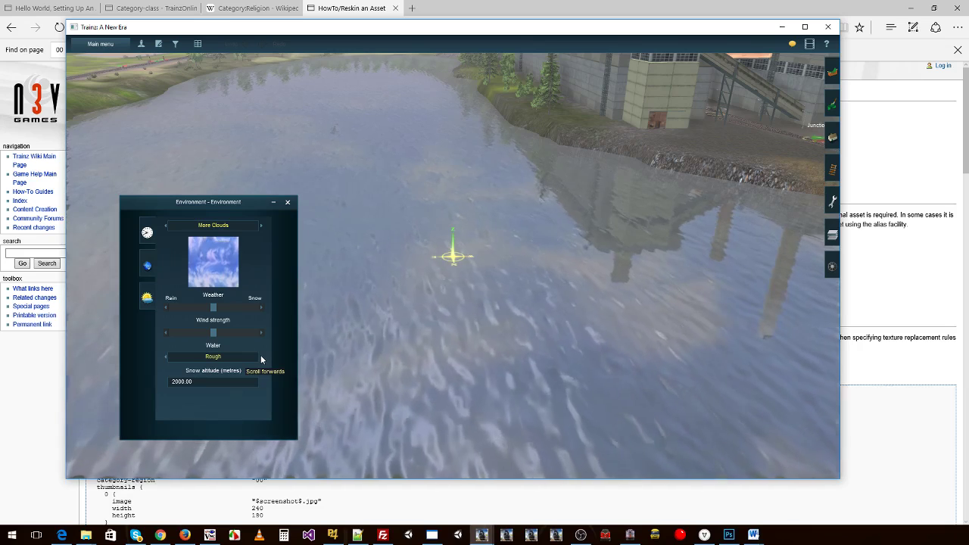
{"action": "left_click", "coordinate": [262, 357]}
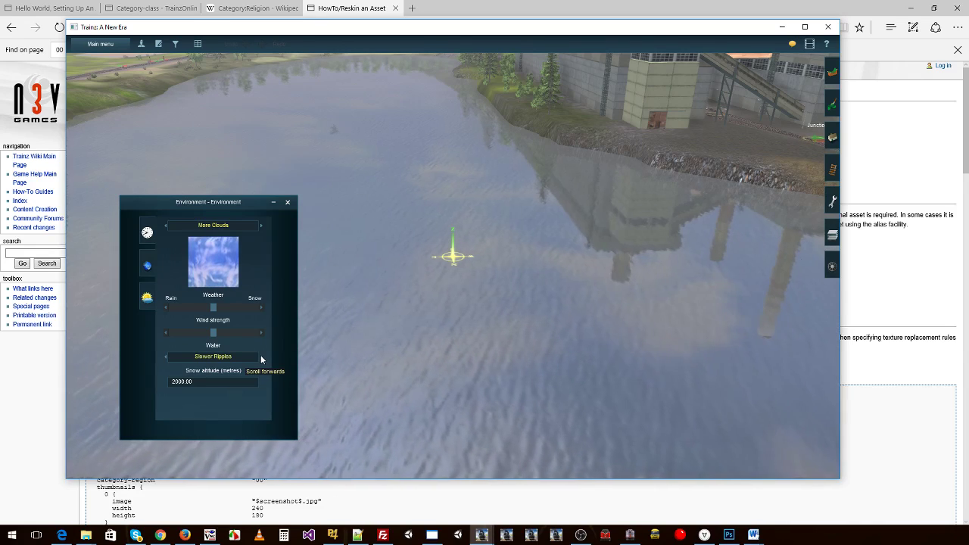
{"action": "left_click", "coordinate": [262, 361]}
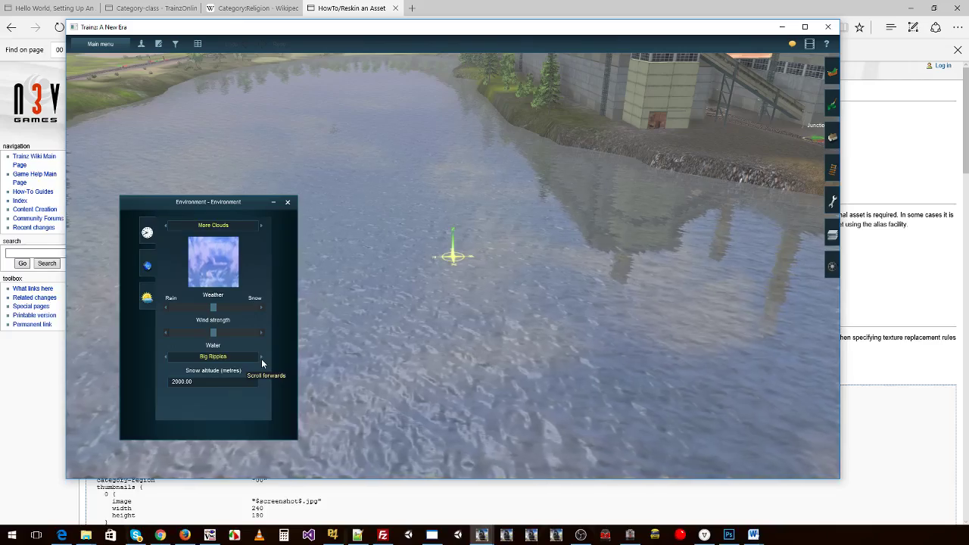
- Continue cycling the water through Calm, Choppy, Fast Ripples and Glassy to Medium Ripples
{"action": "scroll", "coordinate": [358, 354], "scroll_direction": "up", "scroll_amount": 2}
{"action": "mouse_move", "coordinate": [358, 350]}
{"action": "right_mouse_down"}
{"action": "mouse_move", "coordinate": [403, 283]}
{"action": "mouse_move", "coordinate": [484, 287]}
{"action": "mouse_move", "coordinate": [452, 305]}
{"action": "right_mouse_up"}
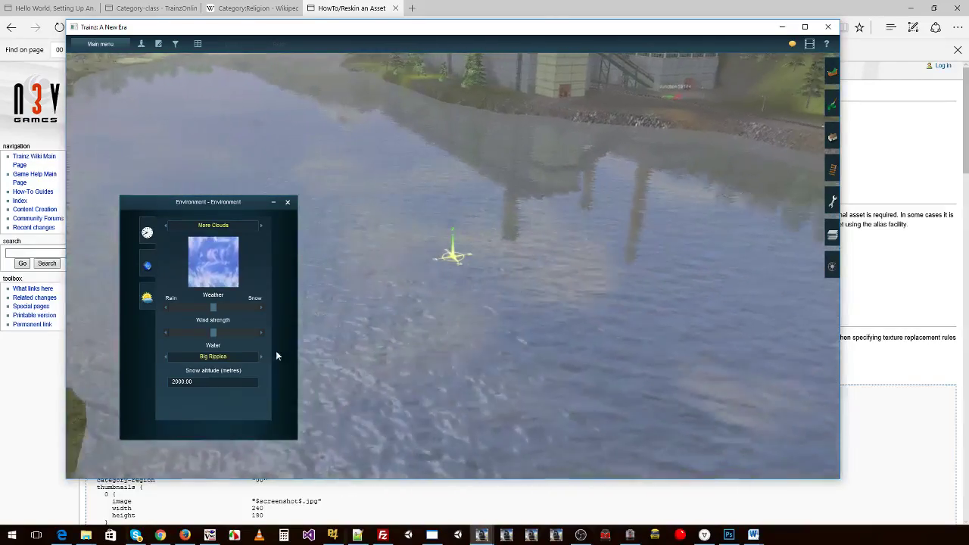
{"action": "left_click", "coordinate": [260, 357]}
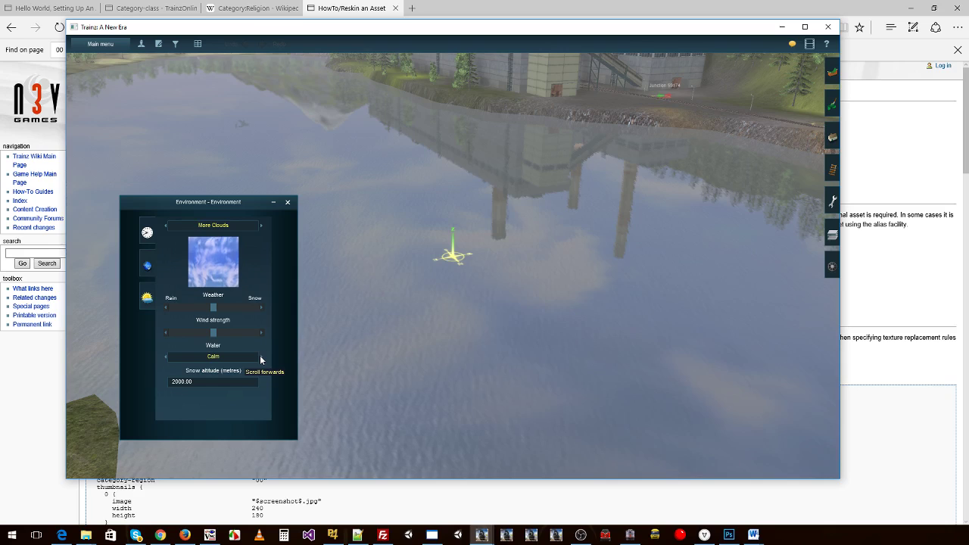
{"action": "left_click", "coordinate": [260, 356]}
{"action": "left_click", "coordinate": [260, 357]}
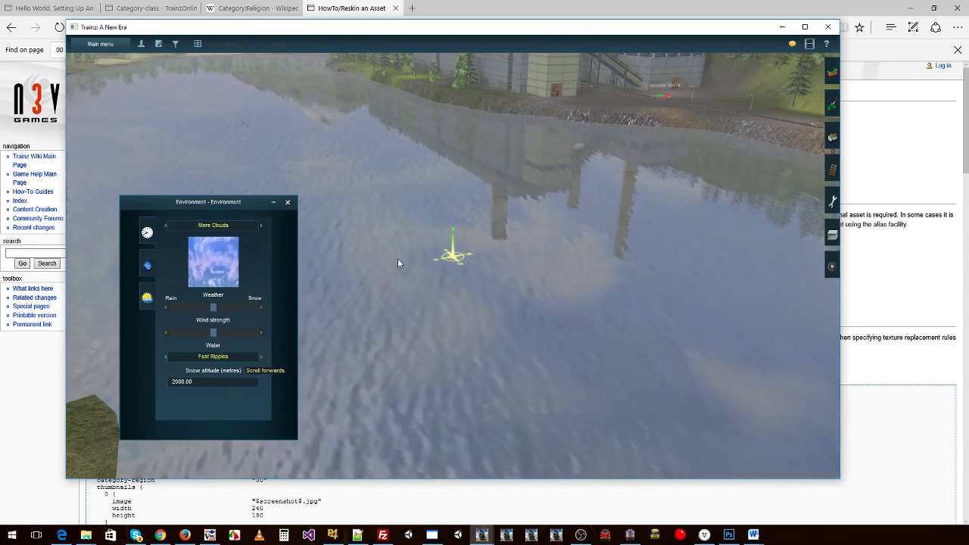
{"action": "mouse_move", "coordinate": [398, 257]}
{"action": "right_mouse_down"}
{"action": "mouse_move", "coordinate": [344, 232]}
{"action": "mouse_move", "coordinate": [319, 353]}
{"action": "right_mouse_up"}
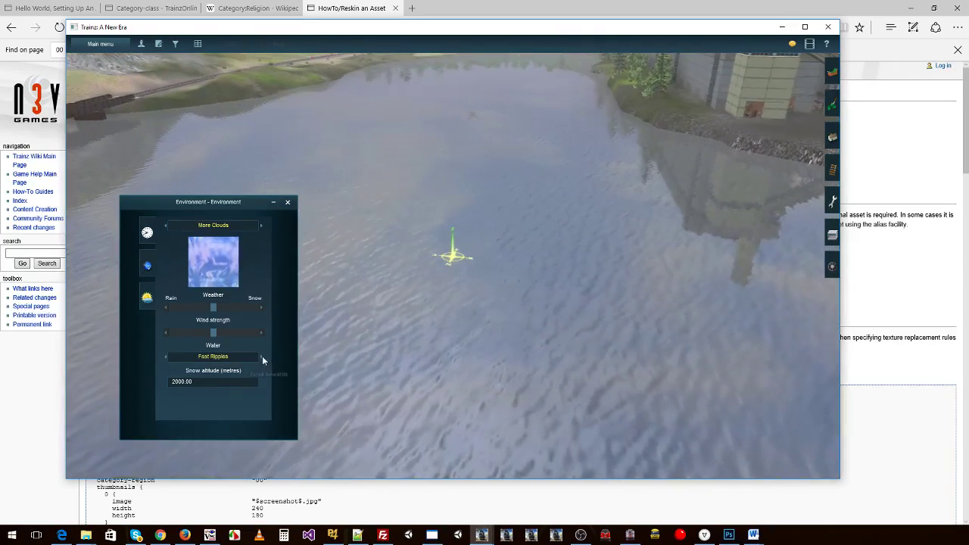
{"action": "left_click", "coordinate": [260, 356]}
{"action": "left_click", "coordinate": [260, 357]}
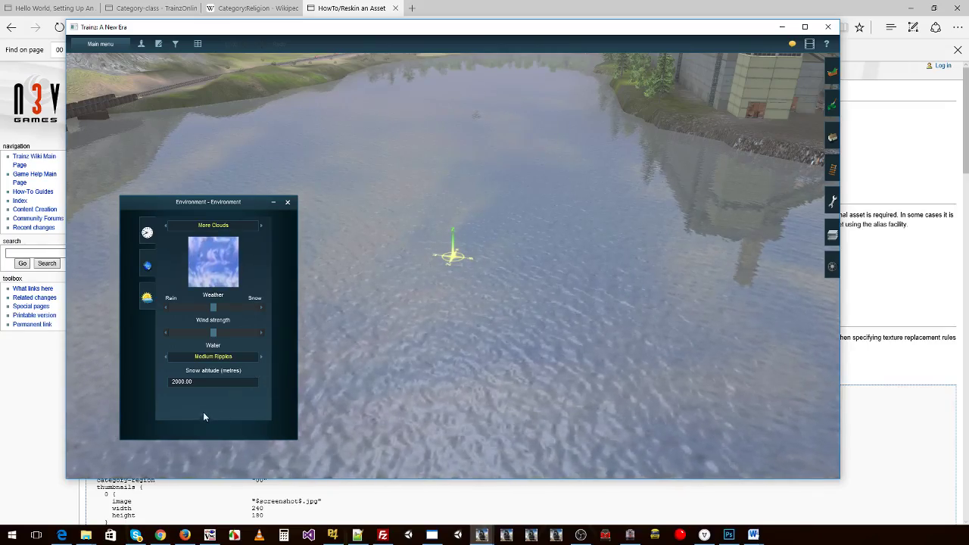
{"action": "mouse_move", "coordinate": [408, 227]}
{"action": "right_mouse_down"}
{"action": "mouse_move", "coordinate": [390, 150]}
{"action": "mouse_move", "coordinate": [292, 324]}
{"action": "right_mouse_up"}
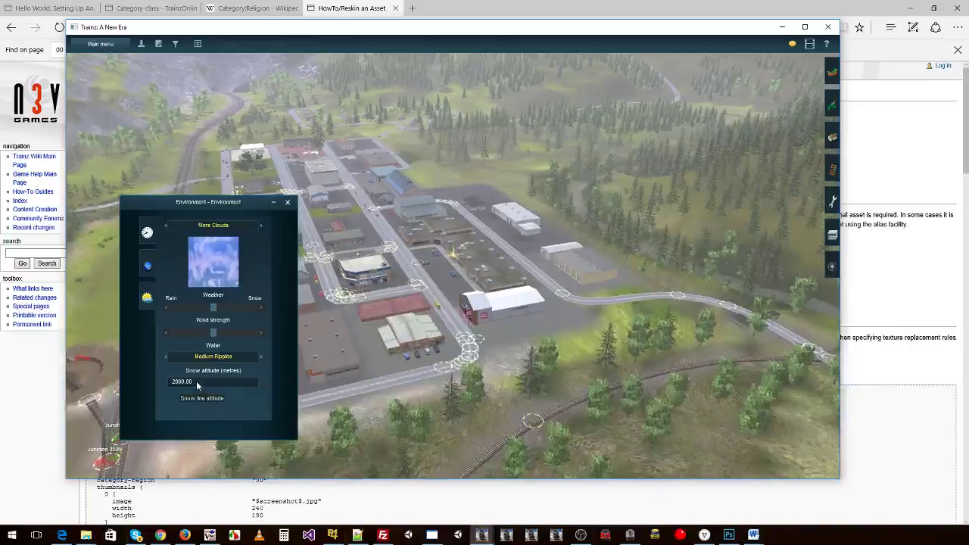
{"action": "key", "text": "Up"}
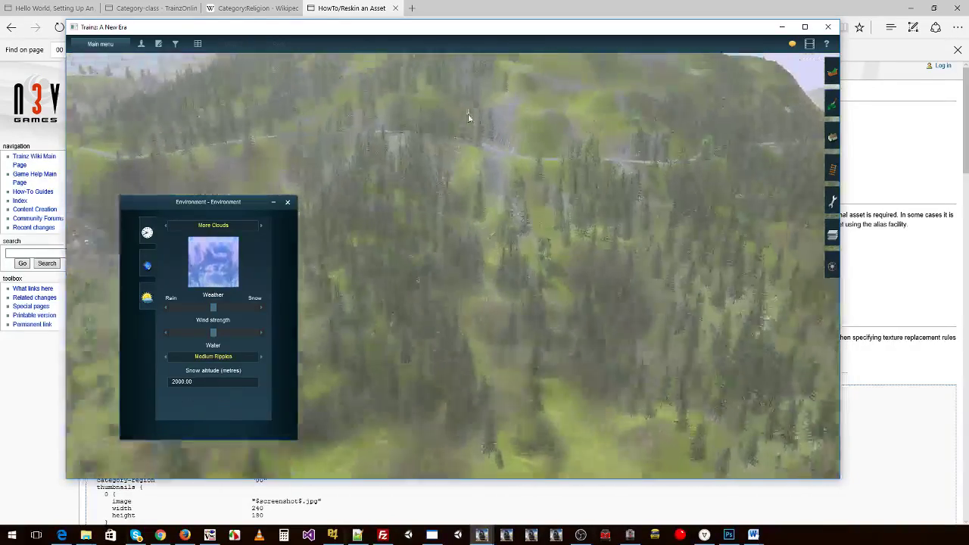
{"action": "mouse_move", "coordinate": [470, 119]}
{"action": "right_mouse_down"}
{"action": "mouse_move", "coordinate": [513, 288]}
{"action": "mouse_move", "coordinate": [512, 378]}
{"action": "right_mouse_up"}
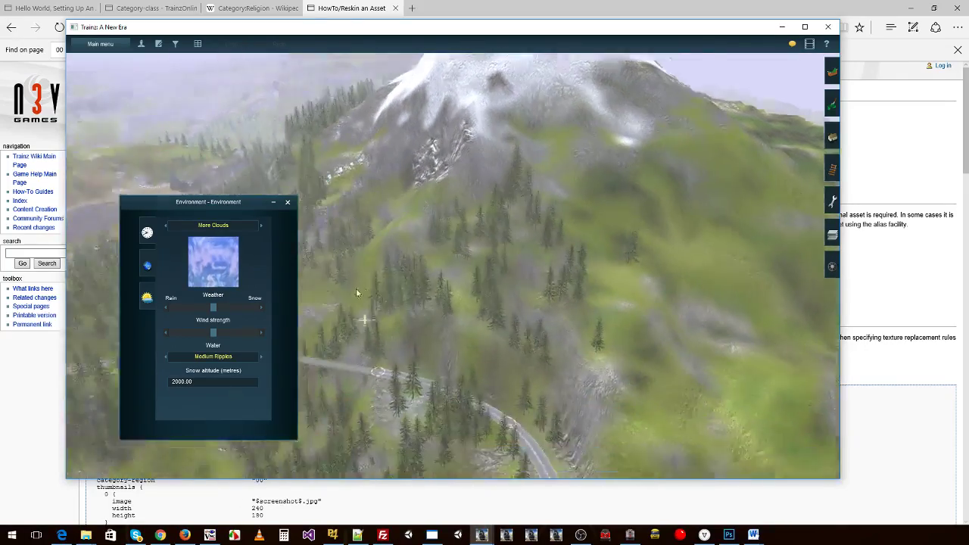
{"action": "right_click_drag", "start_coordinate": [356, 287], "coordinate": [421, 303]}
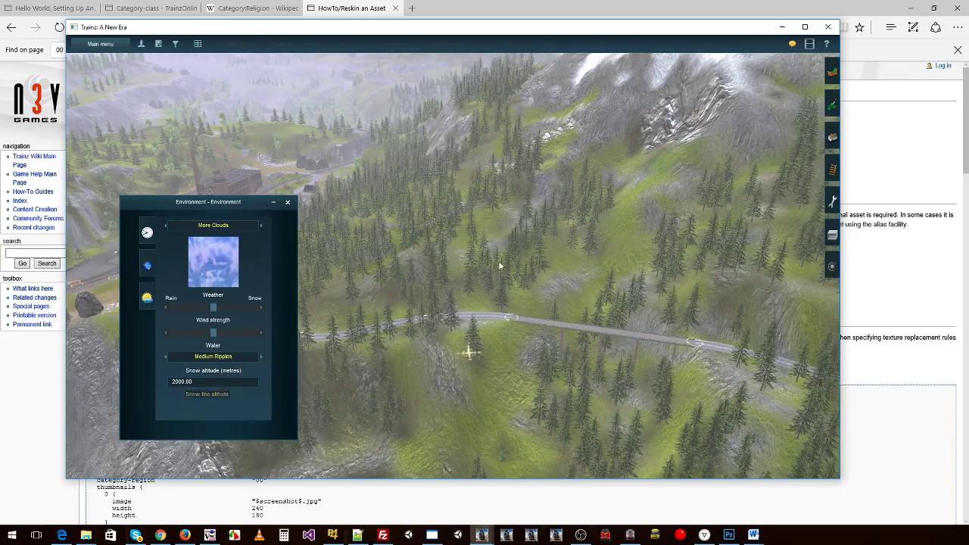
{"action": "mouse_move", "coordinate": [522, 219]}
{"action": "right_mouse_down"}
{"action": "mouse_move", "coordinate": [489, 318]}
{"action": "mouse_move", "coordinate": [460, 243]}
{"action": "mouse_move", "coordinate": [415, 181]}
{"action": "mouse_move", "coordinate": [439, 212]}
{"action": "mouse_move", "coordinate": [488, 226]}
{"action": "mouse_move", "coordinate": [475, 221]}
{"action": "mouse_move", "coordinate": [448, 245]}
{"action": "right_mouse_up"}
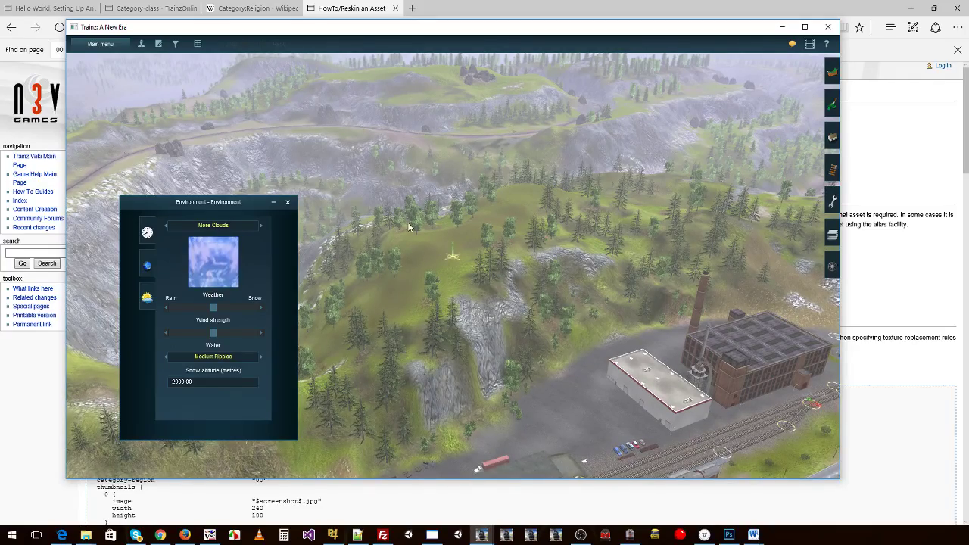
{"action": "scroll", "coordinate": [434, 140], "scroll_direction": "up", "scroll_amount": 5}
{"action": "right_click_drag", "start_coordinate": [431, 164], "coordinate": [527, 183]}
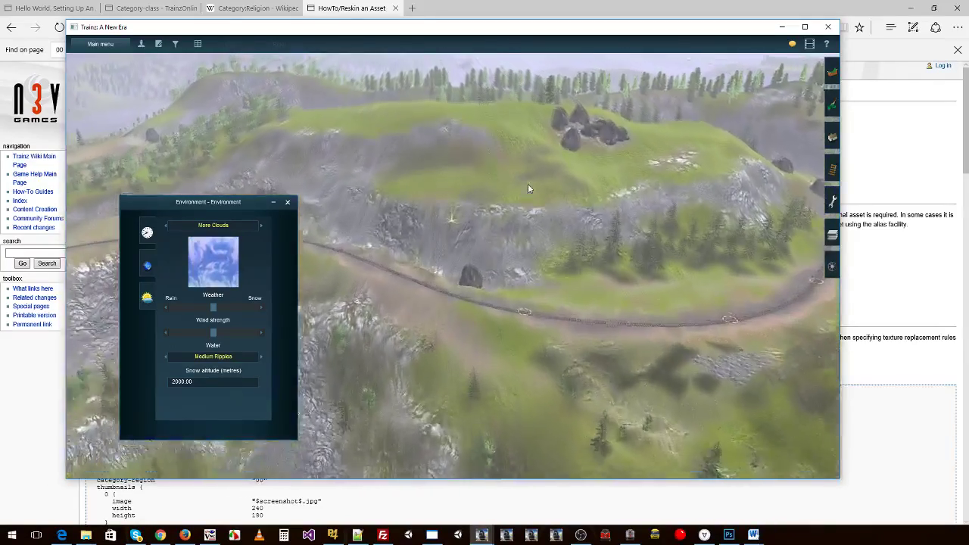
- Show the calendar in Location settings, orbit toward the town and railway, and bring up the Main menu
{"action": "left_click", "coordinate": [147, 266]}
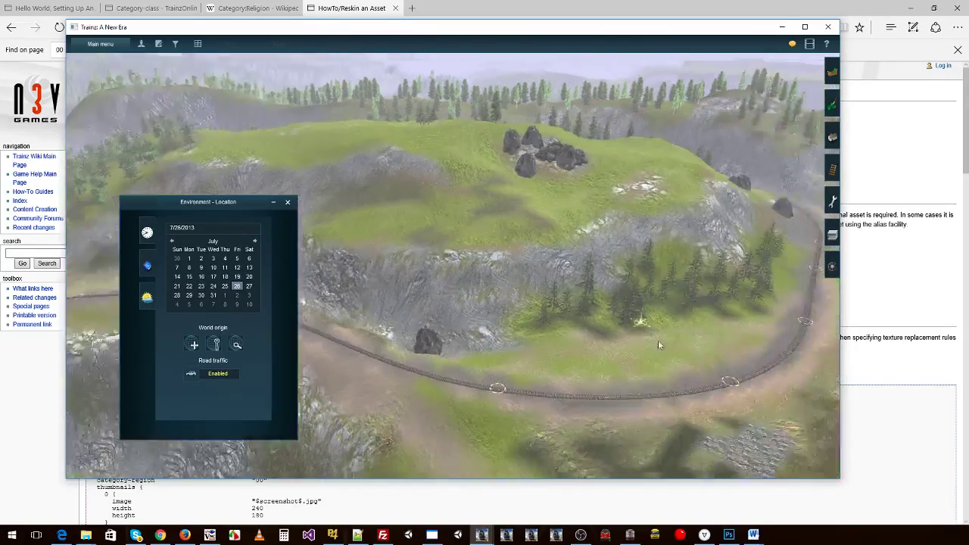
{"action": "right_click_drag", "start_coordinate": [500, 253], "coordinate": [322, 426]}
{"action": "scroll", "coordinate": [370, 161], "scroll_direction": "up", "scroll_amount": 5}
{"action": "mouse_move", "coordinate": [369, 161]}
{"action": "right_mouse_down"}
{"action": "mouse_move", "coordinate": [442, 200]}
{"action": "mouse_move", "coordinate": [395, 247]}
{"action": "right_mouse_up"}
{"action": "scroll", "coordinate": [395, 247], "scroll_direction": "up", "scroll_amount": 3}
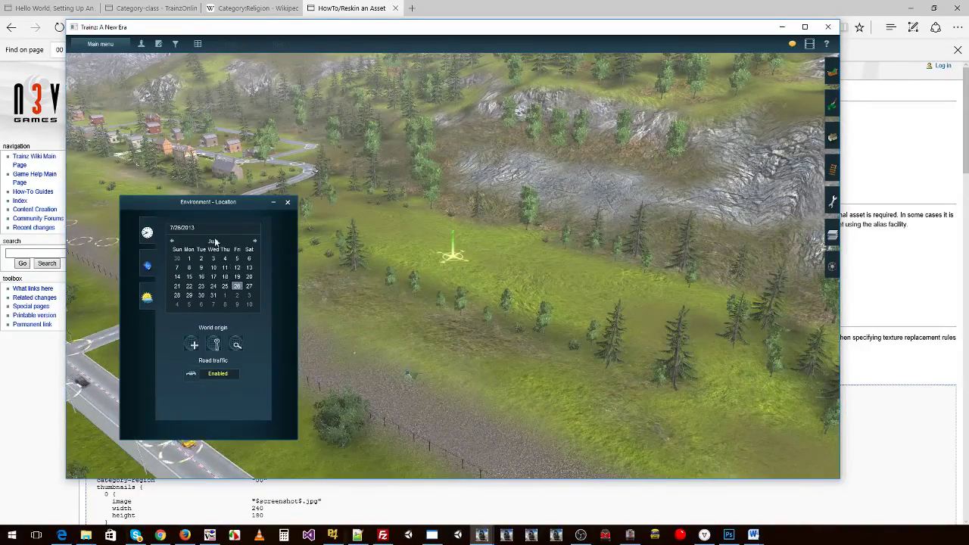
{"action": "right_click_drag", "start_coordinate": [327, 258], "coordinate": [342, 255]}
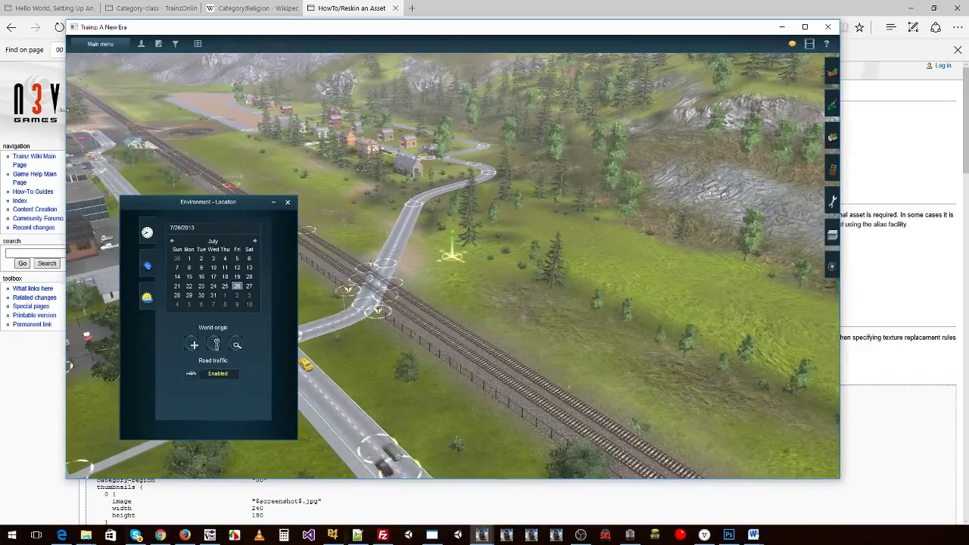
{"action": "left_click", "coordinate": [100, 43]}
- Open Kickstarter County's route details, confirm them, and dismiss the payware re-save warning
{"action": "left_click", "coordinate": [88, 218]}
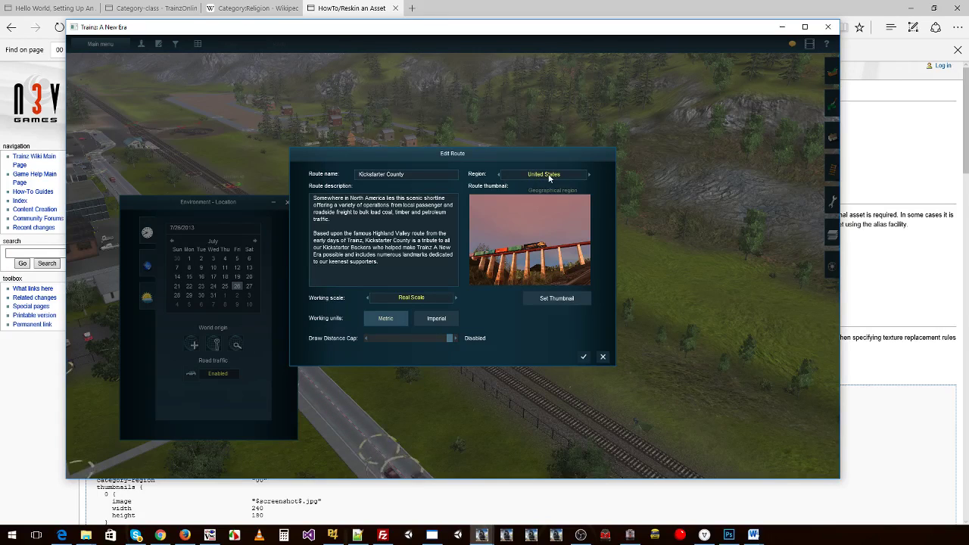
{"action": "left_click", "coordinate": [580, 356]}
{"action": "left_click", "coordinate": [610, 290]}
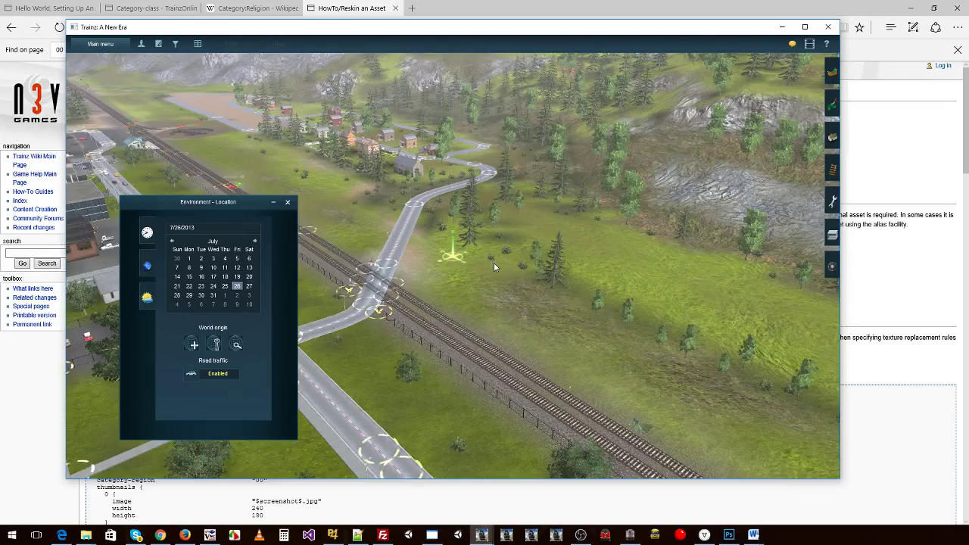
- Rotate the camera around the centre marker to view the September autumn colours
{"action": "key", "text": "Right"}
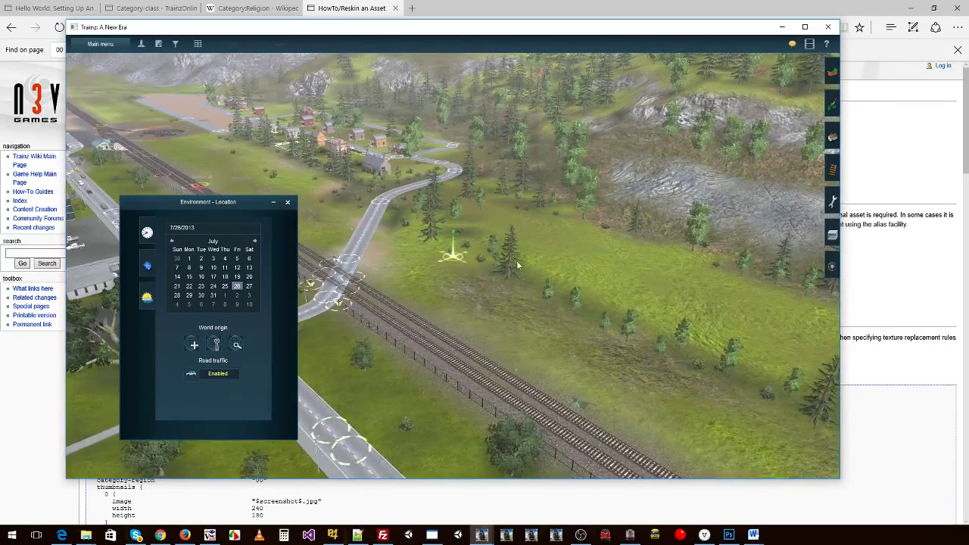
{"action": "key", "text": "Left"}
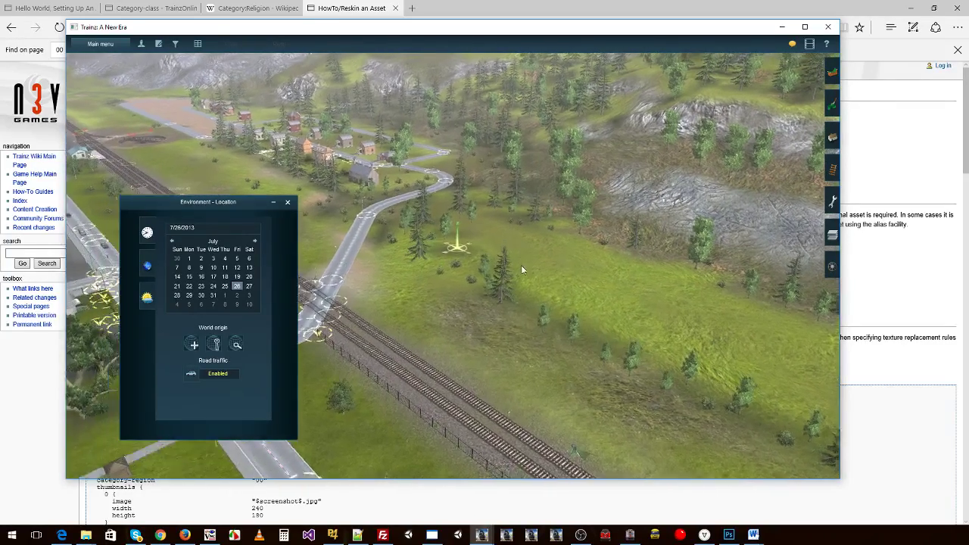
{"action": "scroll", "coordinate": [433, 289], "scroll_direction": "up", "scroll_amount": 2}
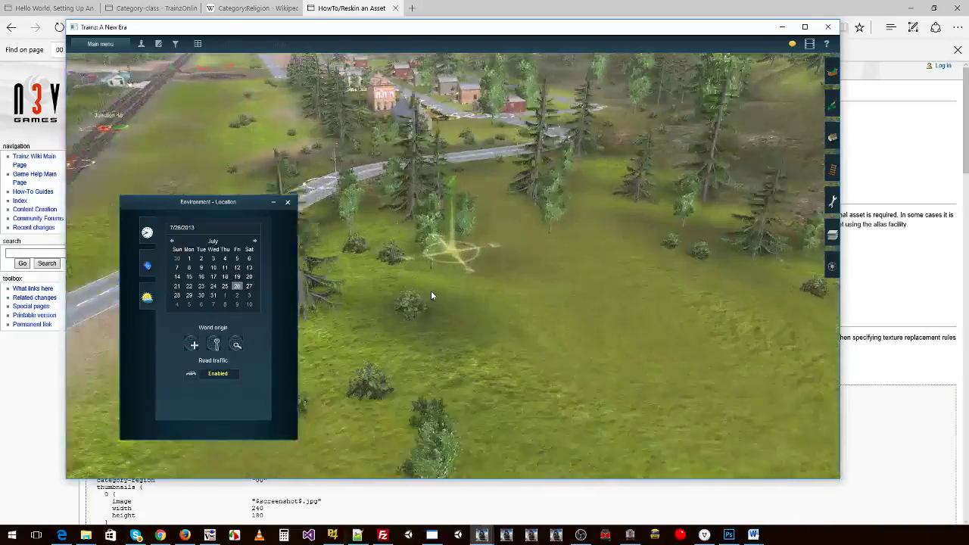
{"action": "scroll", "coordinate": [429, 309], "scroll_direction": "up", "scroll_amount": 3}
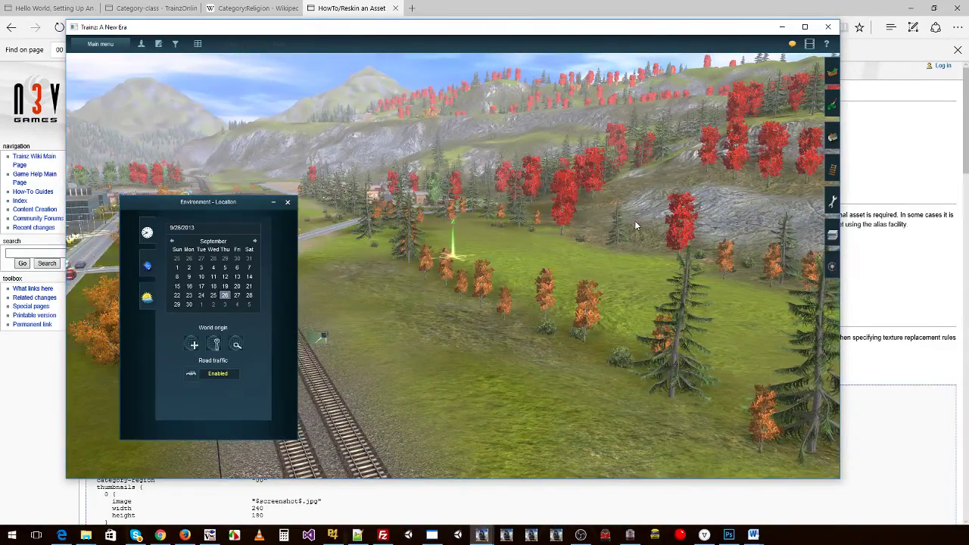
- Fly forward over the autumn hillside toward the village, railway tracks and forest
{"action": "key", "text": "Up"}
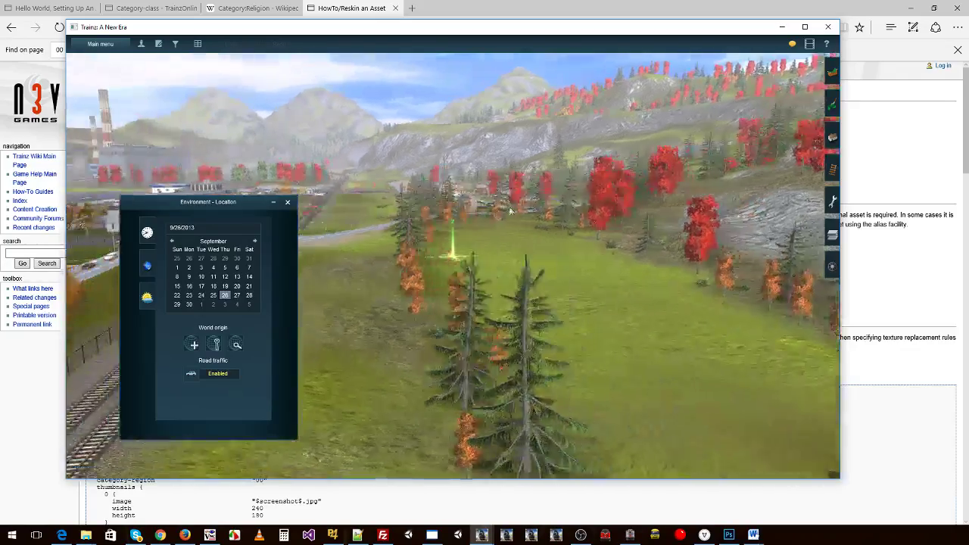
{"action": "key", "text": "Up"}
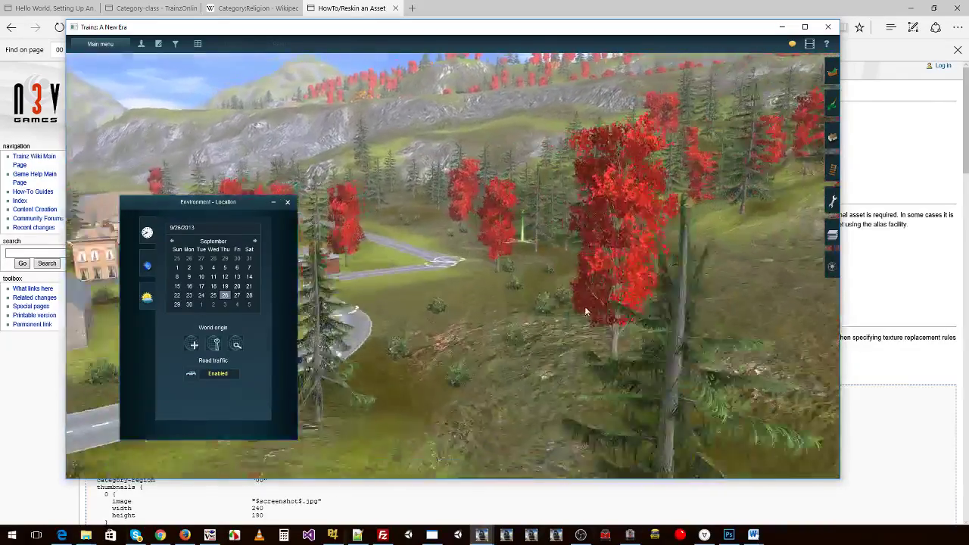
{"action": "key", "text": "Up"}
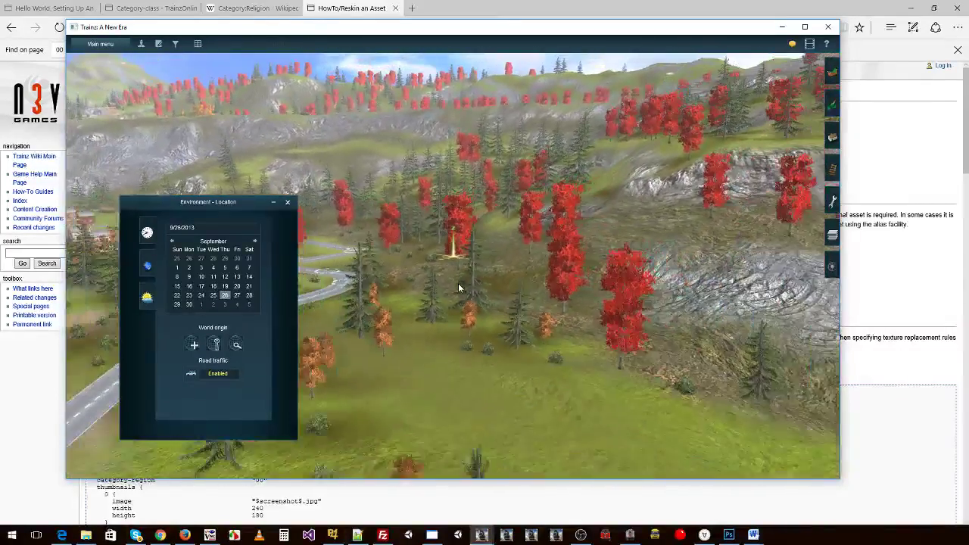
{"action": "right_click_drag", "start_coordinate": [454, 287], "coordinate": [455, 260]}
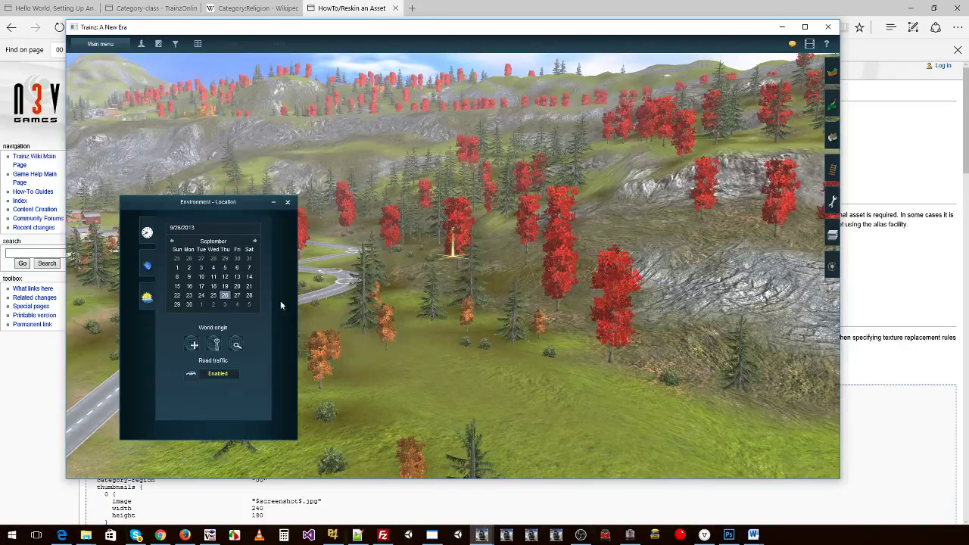
{"action": "right_click_drag", "start_coordinate": [588, 324], "coordinate": [582, 279]}
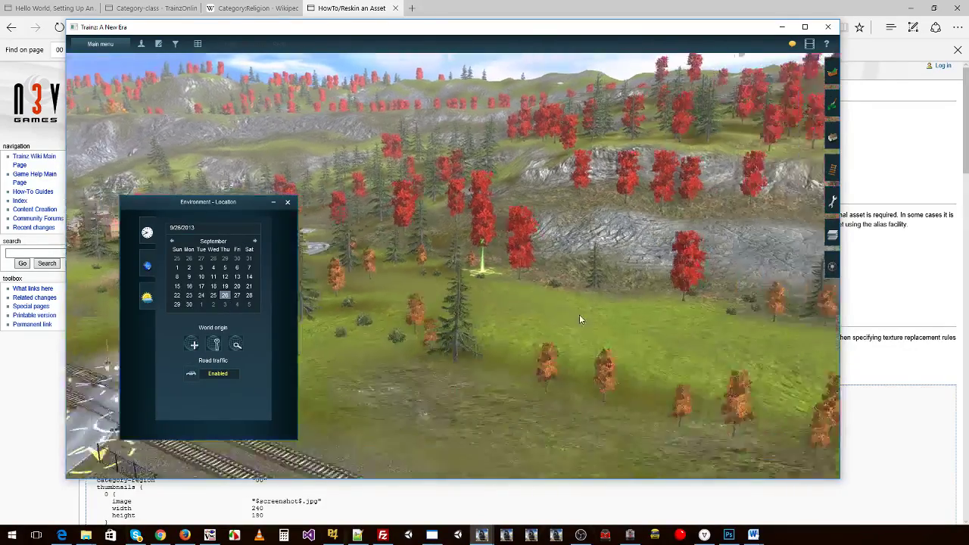
{"action": "scroll", "coordinate": [461, 309], "scroll_direction": "up", "scroll_amount": 3}
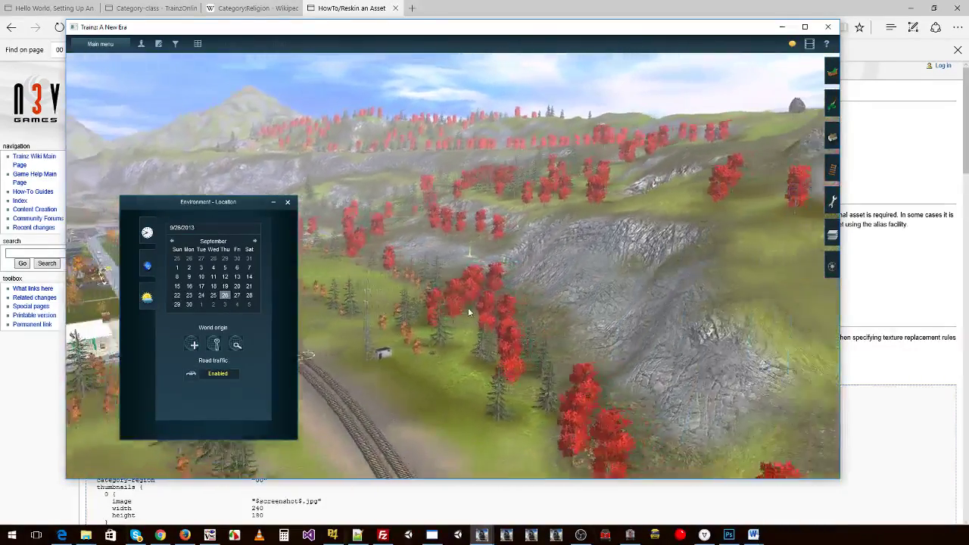
{"action": "scroll", "coordinate": [436, 318], "scroll_direction": "up", "scroll_amount": 3}
{"action": "scroll", "coordinate": [431, 321], "scroll_direction": "up", "scroll_amount": 3}
{"action": "scroll", "coordinate": [428, 325], "scroll_direction": "up", "scroll_amount": 3}
{"action": "scroll", "coordinate": [428, 325], "scroll_direction": "down", "scroll_amount": 3}
{"action": "scroll", "coordinate": [428, 326], "scroll_direction": "down", "scroll_amount": 3}
{"action": "mouse_move", "coordinate": [424, 302]}
{"action": "right_mouse_down"}
{"action": "mouse_move", "coordinate": [403, 208]}
{"action": "mouse_move", "coordinate": [384, 280]}
{"action": "mouse_move", "coordinate": [347, 266]}
{"action": "mouse_move", "coordinate": [363, 236]}
{"action": "mouse_move", "coordinate": [229, 248]}
{"action": "right_mouse_up"}
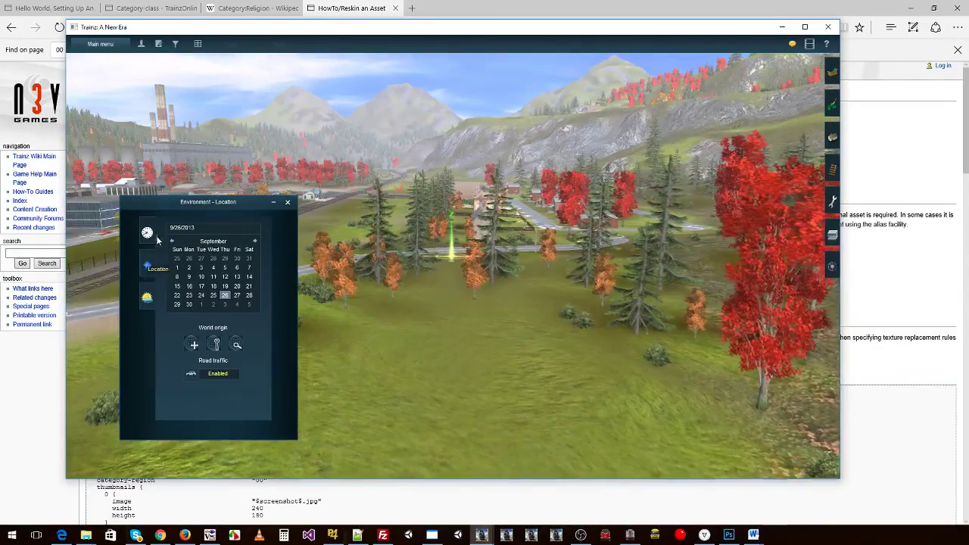
- Set the time of day to bright daylight, then view the autumn town and track junction
{"action": "left_click", "coordinate": [146, 233]}
{"action": "left_click_drag", "start_coordinate": [202, 209], "coordinate": [239, 122]}
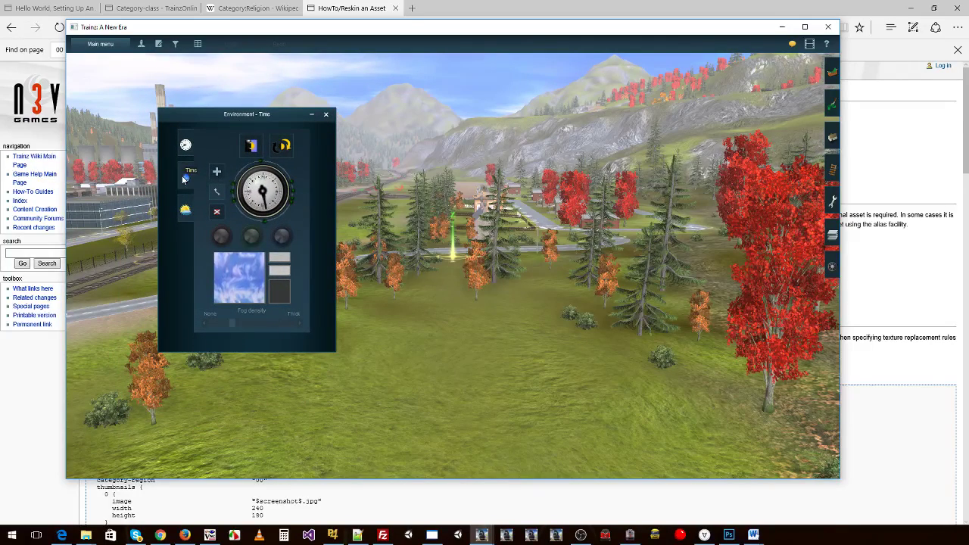
{"action": "left_click", "coordinate": [184, 209]}
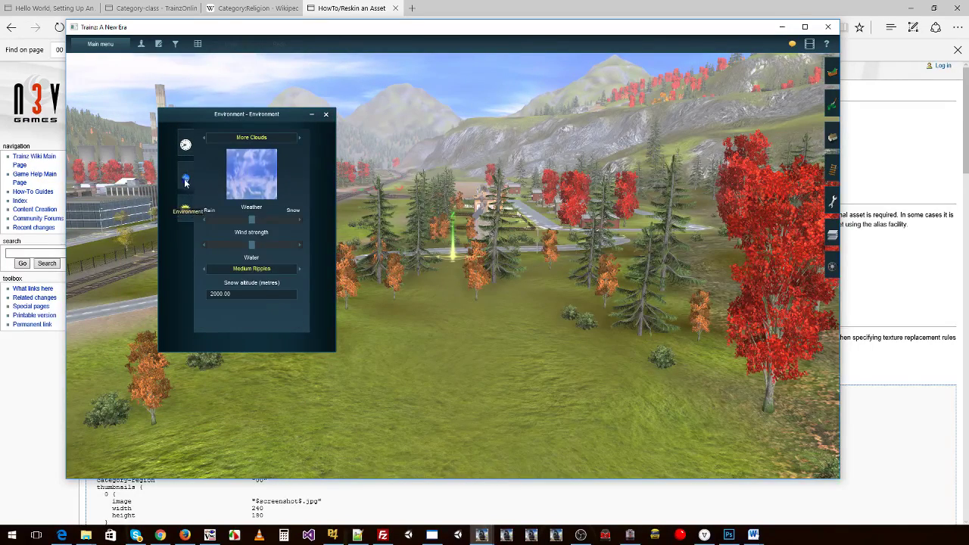
{"action": "left_click", "coordinate": [187, 171]}
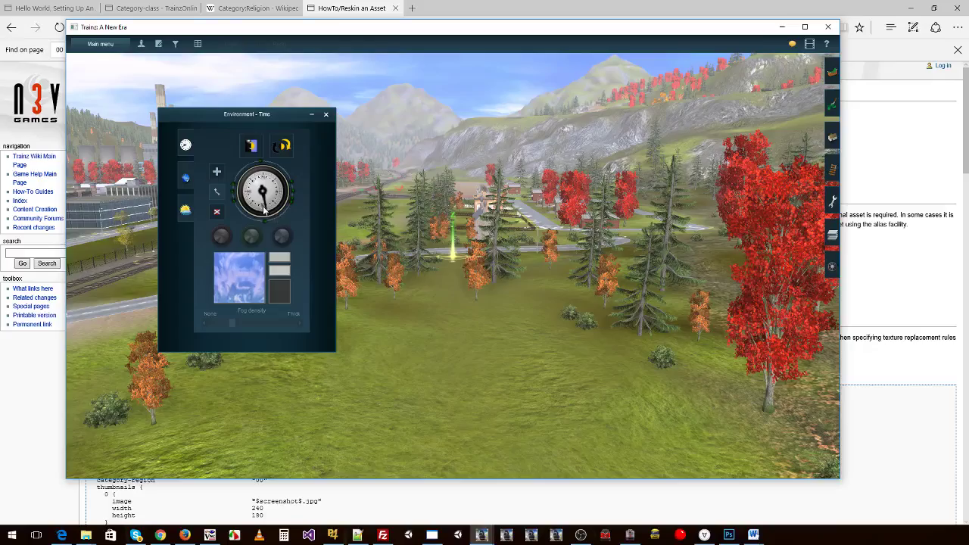
{"action": "left_click_drag", "start_coordinate": [250, 205], "coordinate": [287, 212]}
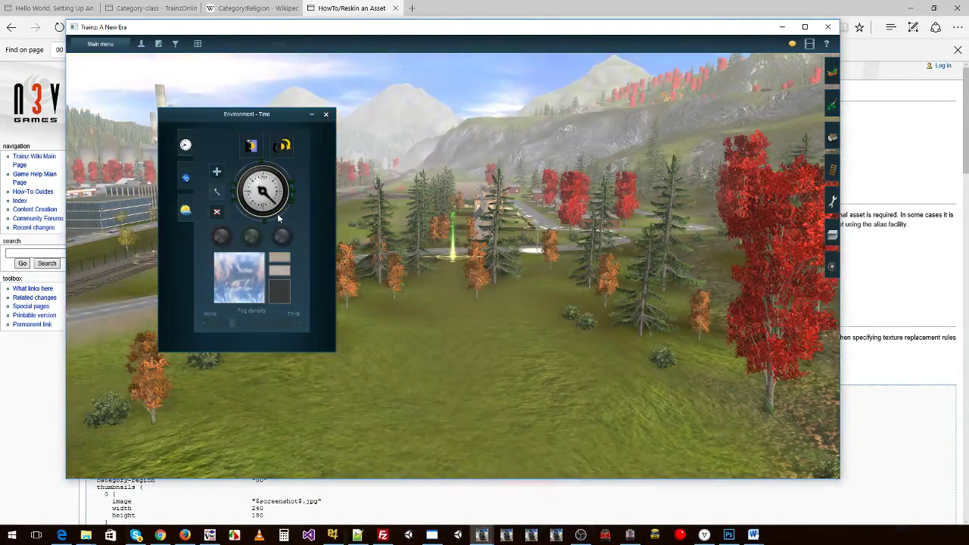
{"action": "left_click_drag", "start_coordinate": [287, 212], "coordinate": [264, 219]}
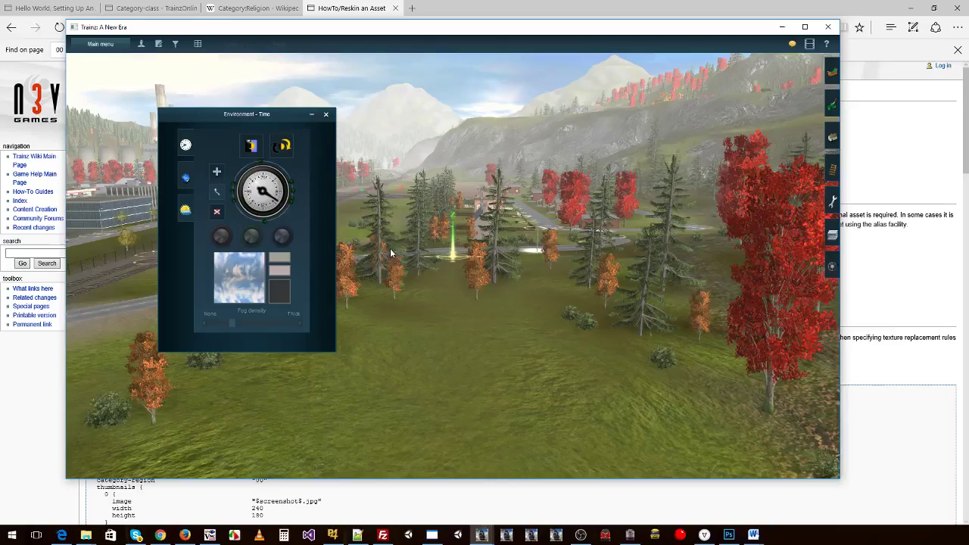
{"action": "mouse_move", "coordinate": [390, 248]}
{"action": "right_mouse_down"}
{"action": "mouse_move", "coordinate": [406, 265]}
{"action": "mouse_move", "coordinate": [427, 264]}
{"action": "right_mouse_up"}
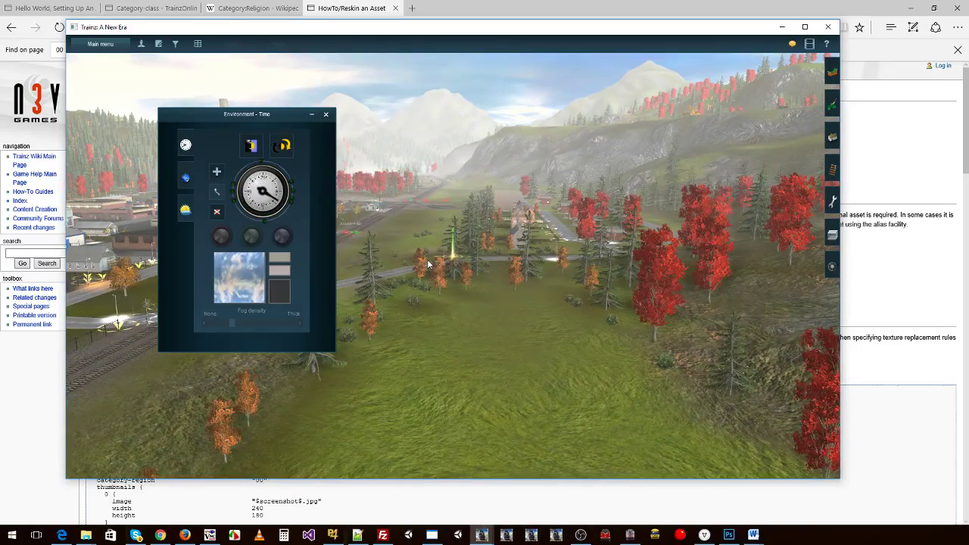
{"action": "mouse_move", "coordinate": [412, 231]}
{"action": "right_mouse_down"}
{"action": "mouse_move", "coordinate": [463, 217]}
{"action": "mouse_move", "coordinate": [460, 242]}
{"action": "mouse_move", "coordinate": [479, 235]}
{"action": "mouse_move", "coordinate": [464, 227]}
{"action": "right_mouse_up"}
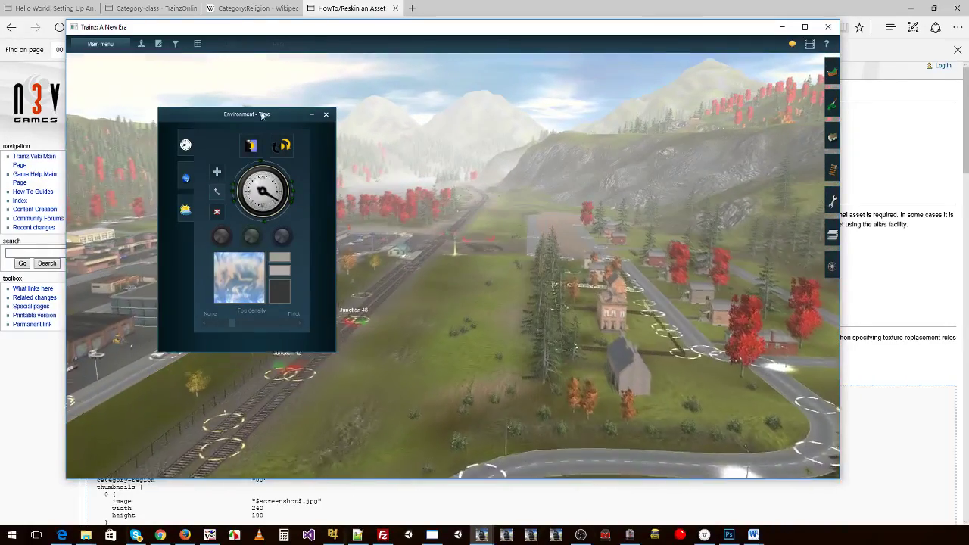